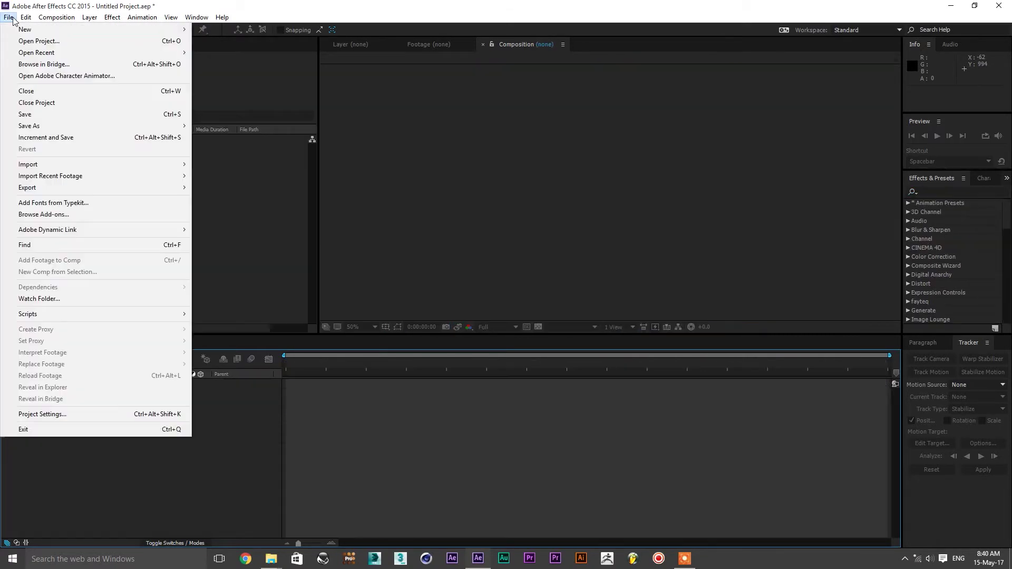
- Import all nine Footages files, including the fire, smoke and damage clips and 00133.MTS
{"action": "mouse_move", "coordinate": [169, 165]}
{"action": "left_click", "coordinate": [216, 166]}
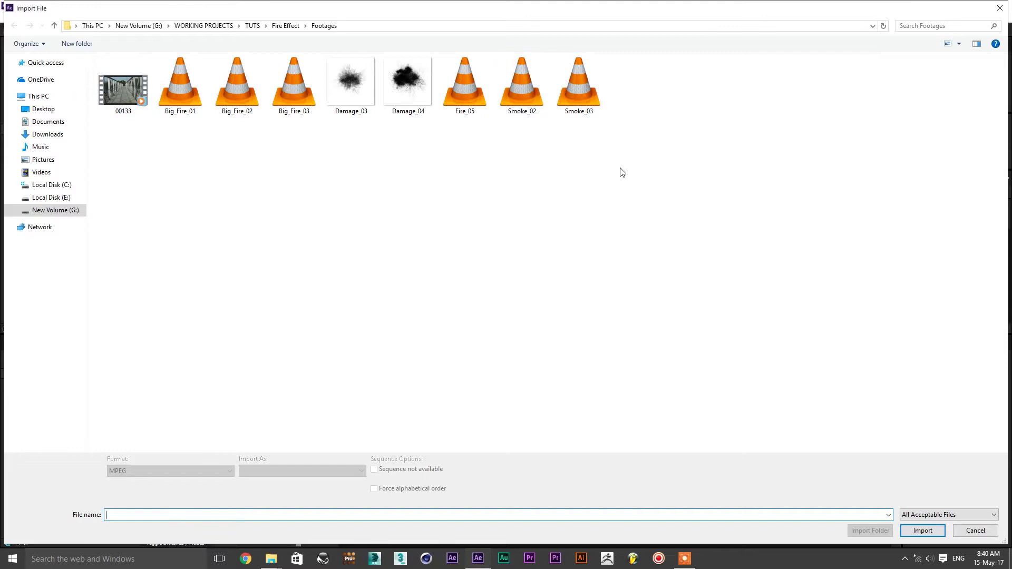
{"action": "left_click_drag", "start_coordinate": [621, 170], "coordinate": [87, 83]}
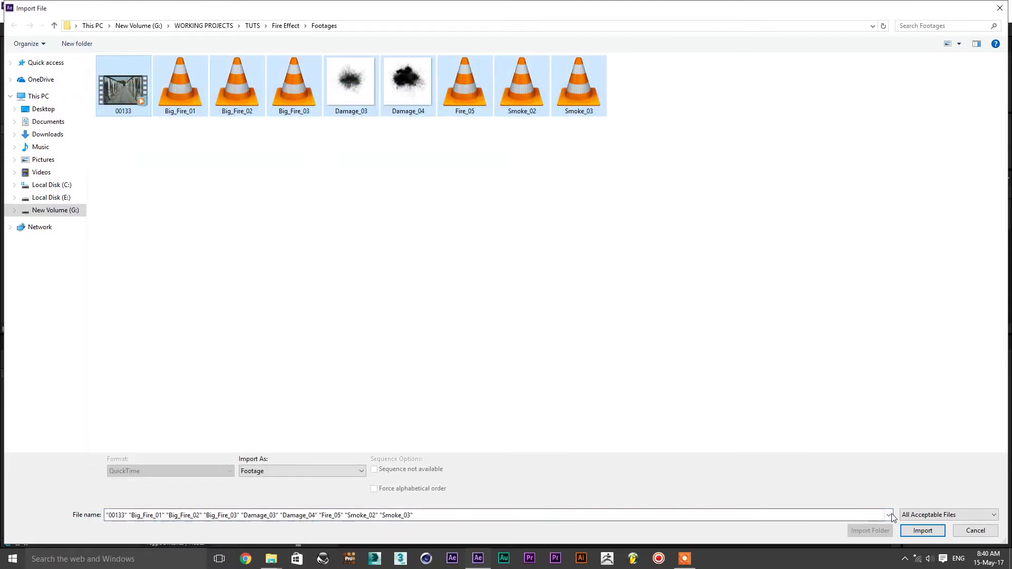
{"action": "left_click", "coordinate": [921, 531]}
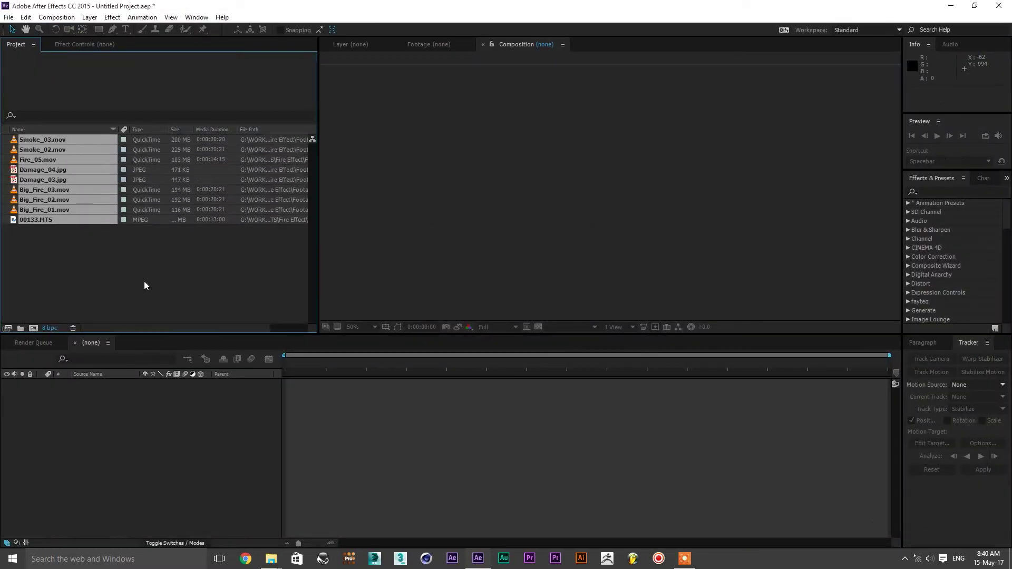
- Select 00133.MTS and switch the project colour depth from 8 bpc to 16 bpc
{"action": "left_click", "coordinate": [82, 268]}
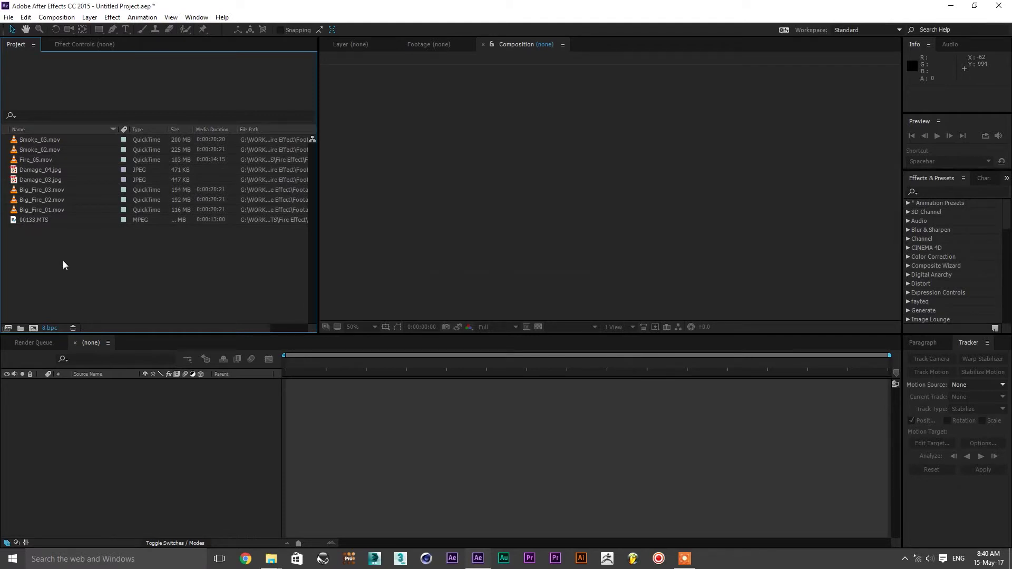
{"action": "left_click", "coordinate": [29, 220]}
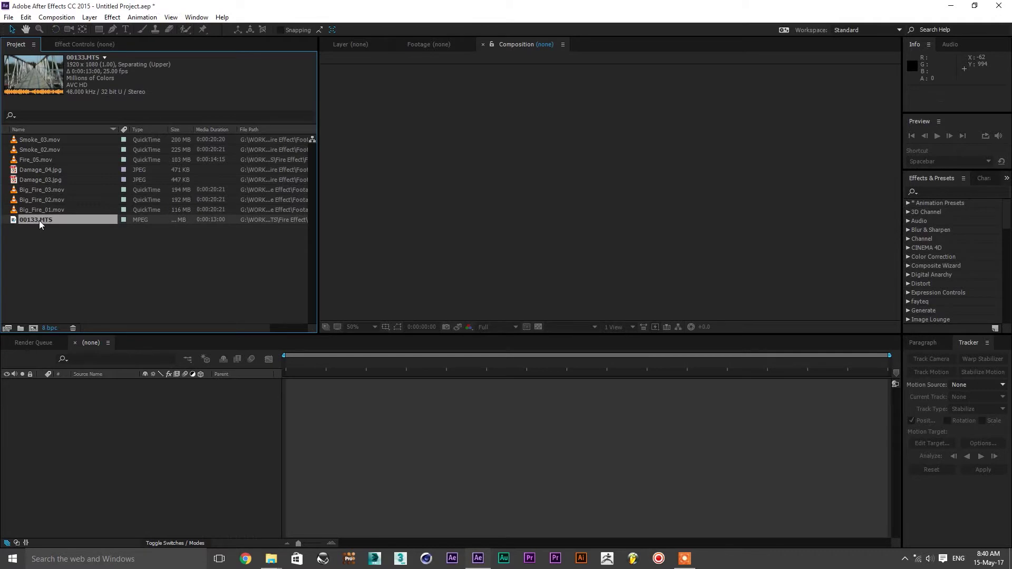
{"action": "left_click_drag", "start_coordinate": [39, 220], "coordinate": [33, 328]}
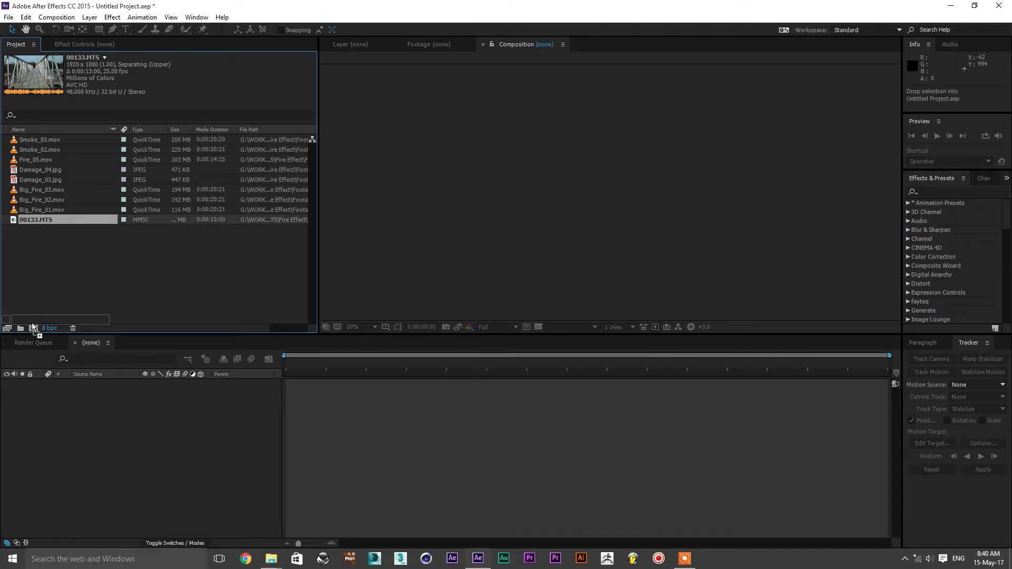
{"action": "left_click_drag", "start_coordinate": [32, 327], "coordinate": [45, 331]}
{"action": "left_click", "coordinate": [47, 329]}
{"action": "left_click", "coordinate": [609, 455]}
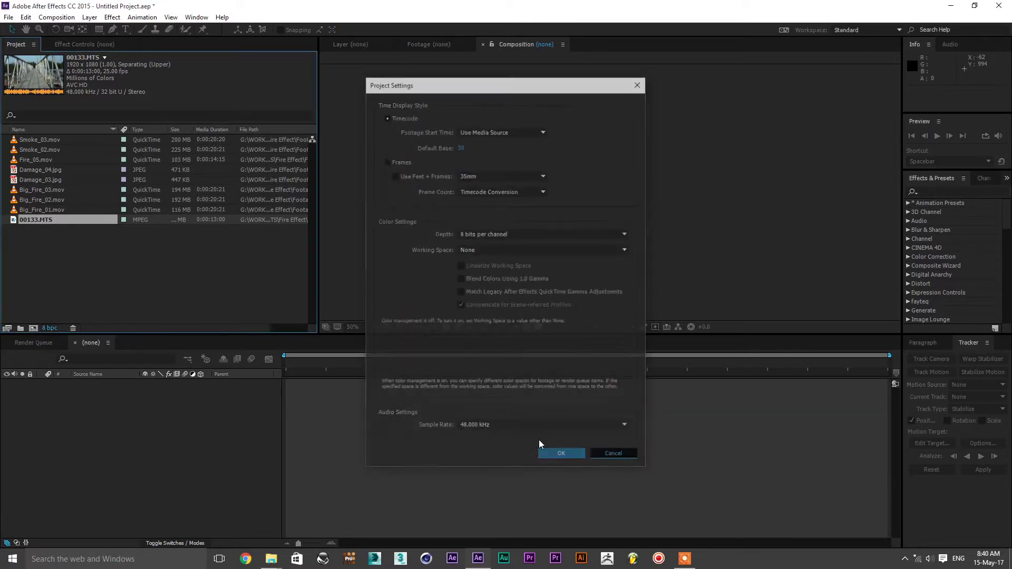
{"action": "left_click", "coordinate": [49, 329], "text": "alt"}
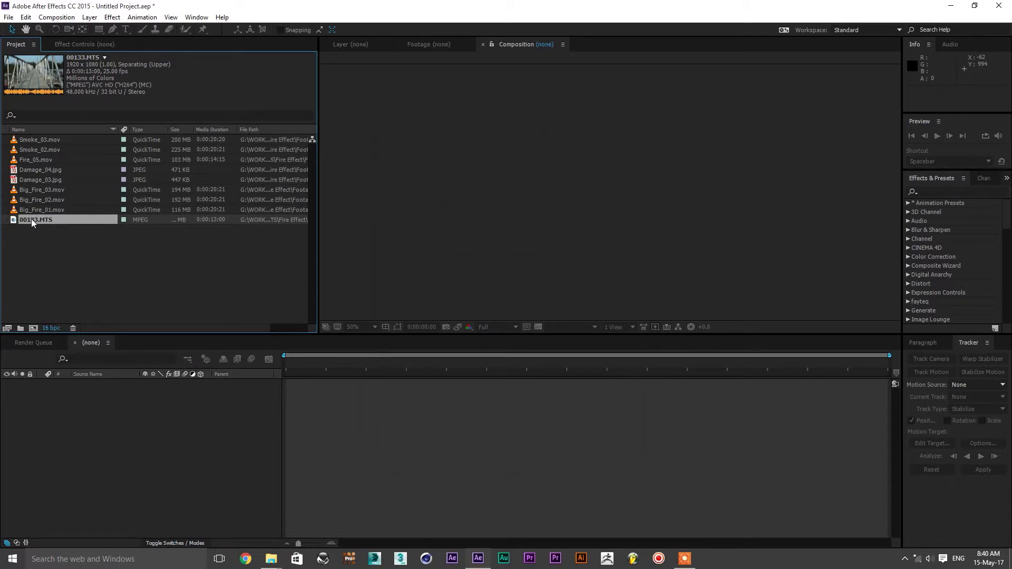
{"action": "left_click_drag", "start_coordinate": [32, 220], "coordinate": [34, 329]}
- Create comp 00133 from the clip and trim it to the first four seconds (0:00:04:01)
{"action": "left_click_drag", "start_coordinate": [33, 328], "coordinate": [33, 327]}
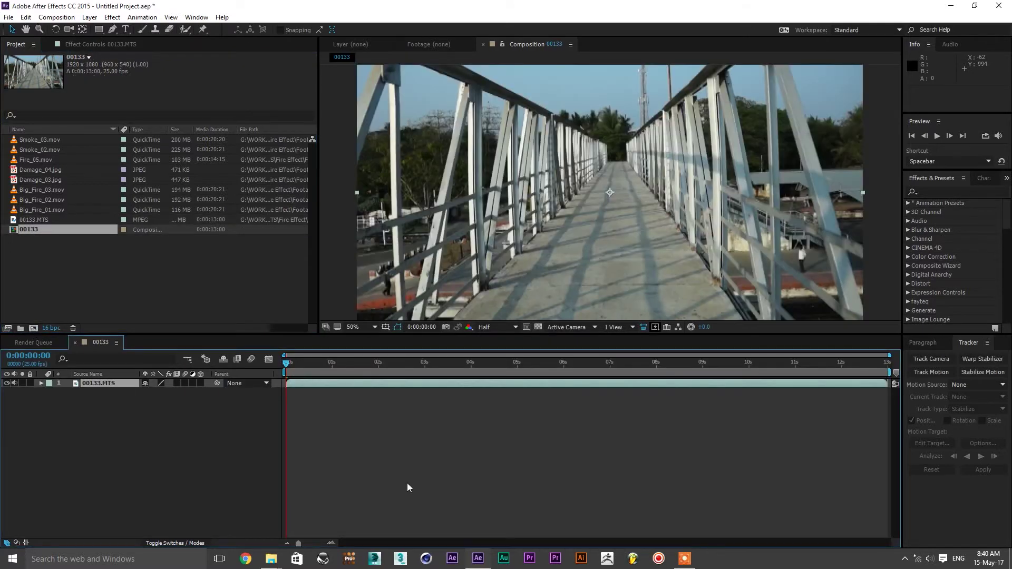
{"action": "mouse_move", "coordinate": [363, 363]}
{"action": "left_mouse_down"}
{"action": "mouse_move", "coordinate": [494, 363]}
{"action": "mouse_move", "coordinate": [472, 372]}
{"action": "left_mouse_up"}
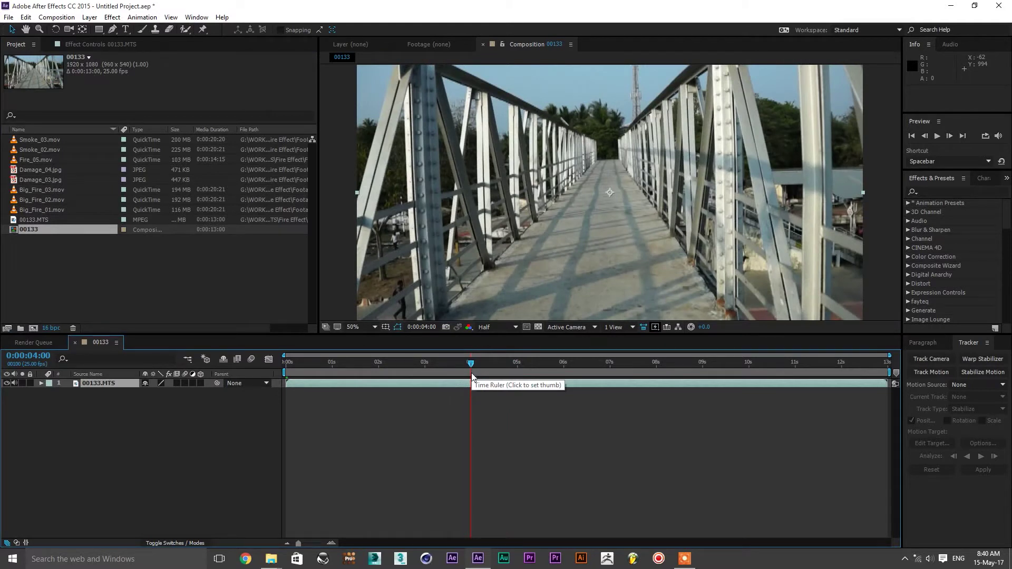
{"action": "key", "text": "n"}
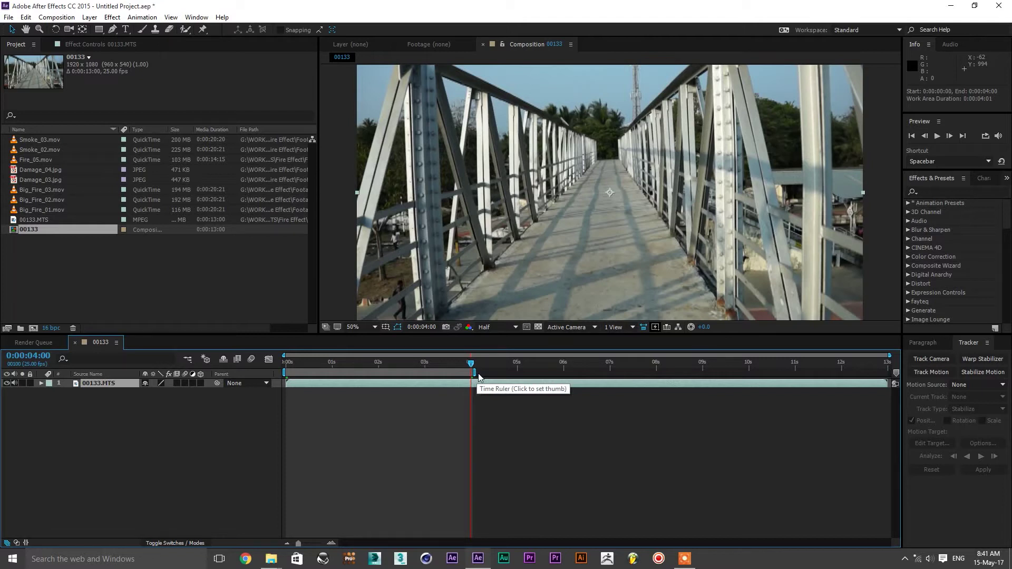
{"action": "right_click", "coordinate": [462, 371]}
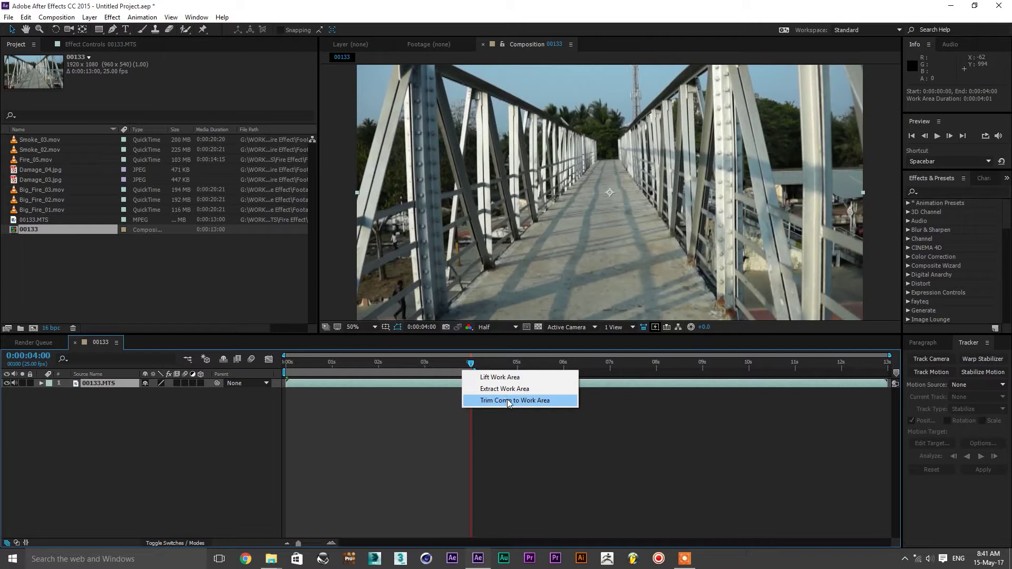
{"action": "left_click", "coordinate": [507, 400]}
- Return the time indicator to the first frame of the trimmed comp
{"action": "mouse_move", "coordinate": [467, 363]}
{"action": "left_mouse_down"}
{"action": "mouse_move", "coordinate": [305, 365]}
{"action": "mouse_move", "coordinate": [595, 363]}
{"action": "left_mouse_up"}
{"action": "left_click", "coordinate": [331, 363]}
{"action": "left_click", "coordinate": [292, 376]}
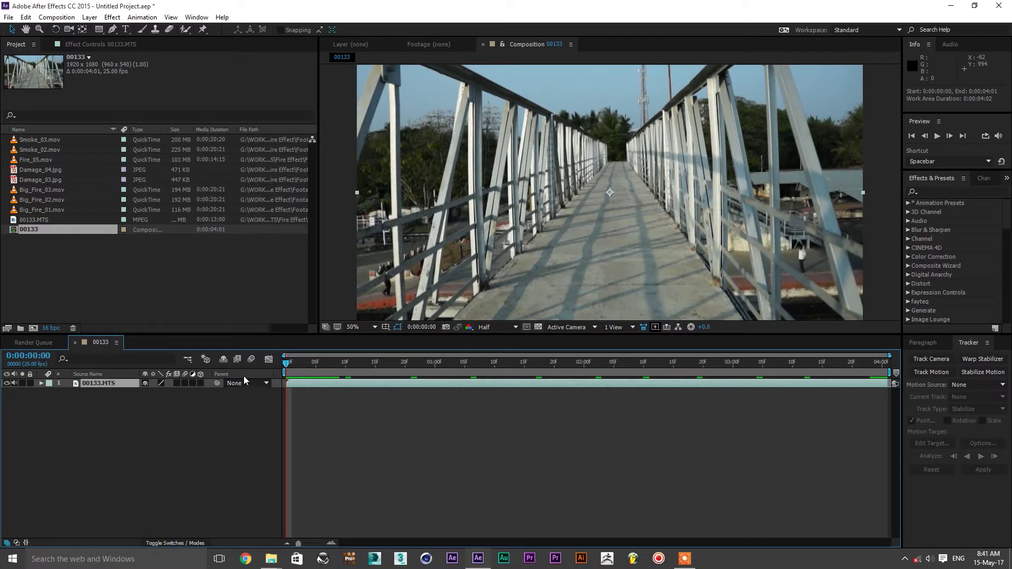
- Run Track Camera on 00133.MTS and display the solved track points over the walkway
{"action": "left_click", "coordinate": [316, 362]}
{"action": "left_click_drag", "start_coordinate": [340, 369], "coordinate": [298, 366]}
{"action": "left_click", "coordinate": [935, 359]}
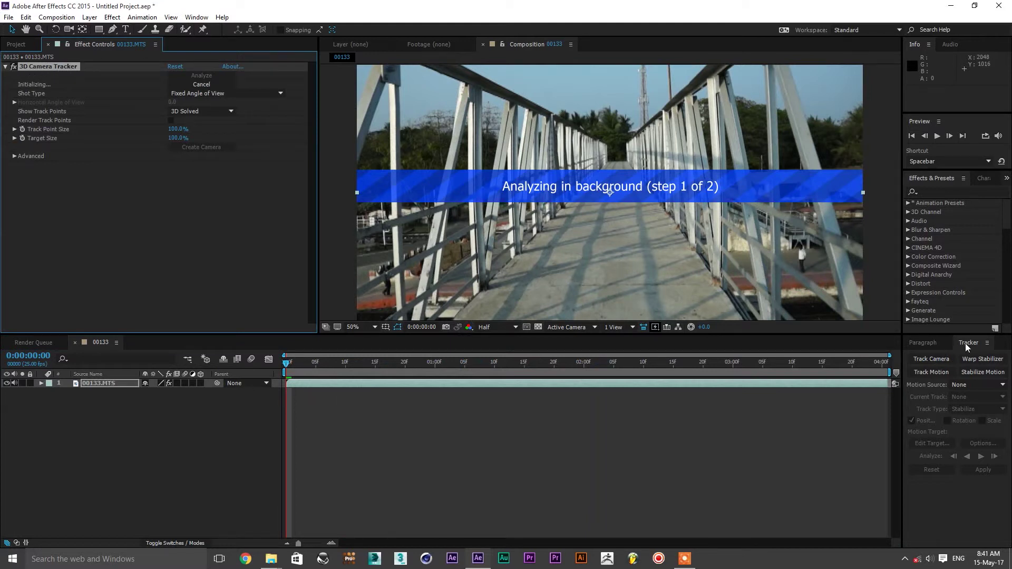
{"action": "left_click", "coordinate": [196, 17]}
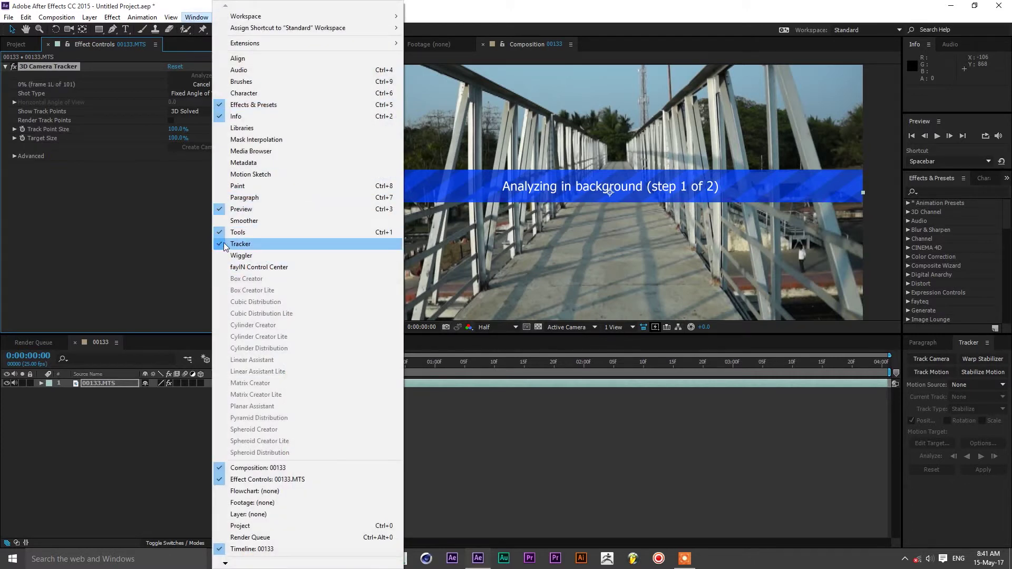
{"action": "left_click", "coordinate": [152, 236]}
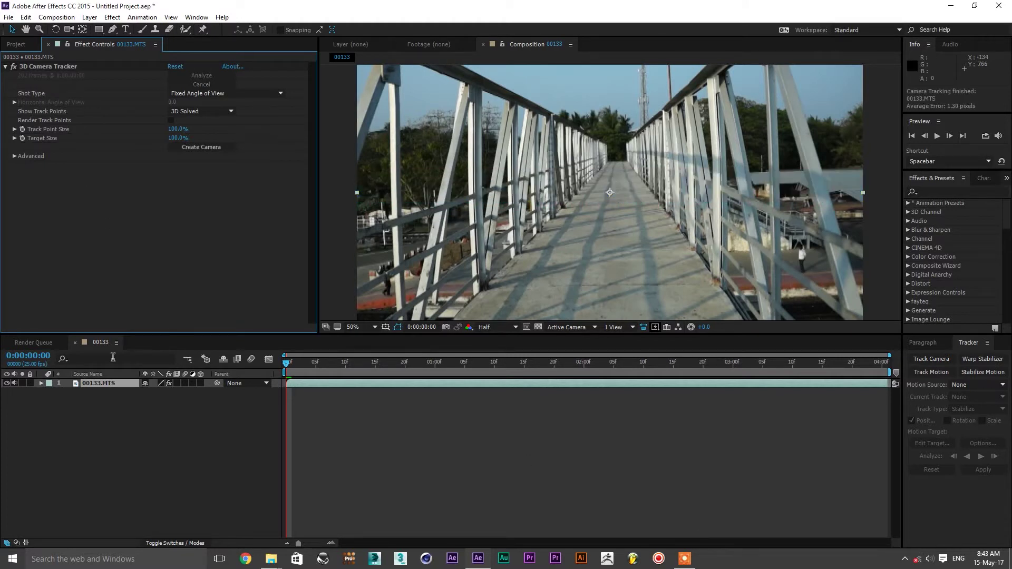
{"action": "left_click", "coordinate": [65, 67]}
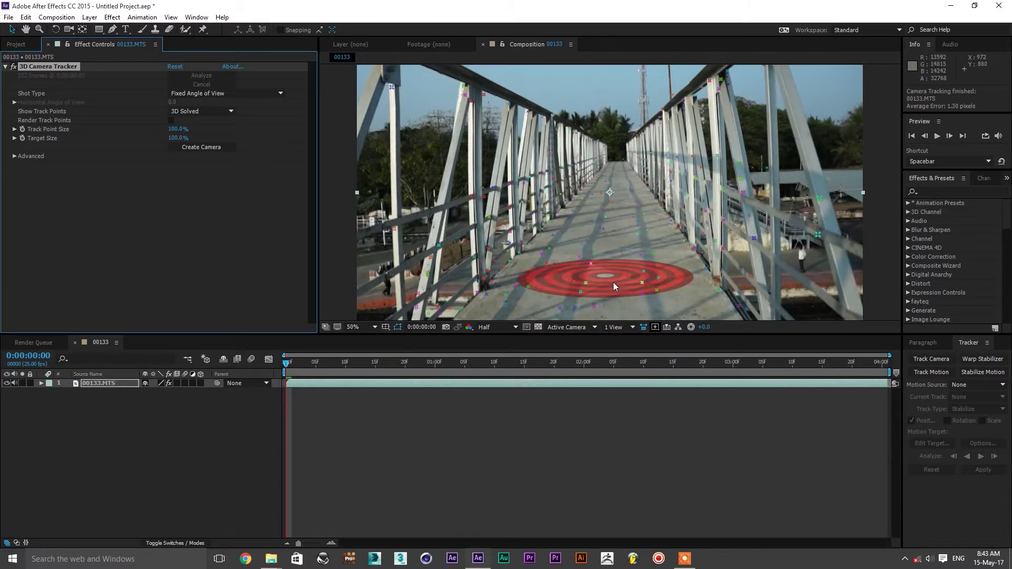
- Create a tracked null and camera from the walkway points and scale up Track Null 1
{"action": "right_click", "coordinate": [610, 279]}
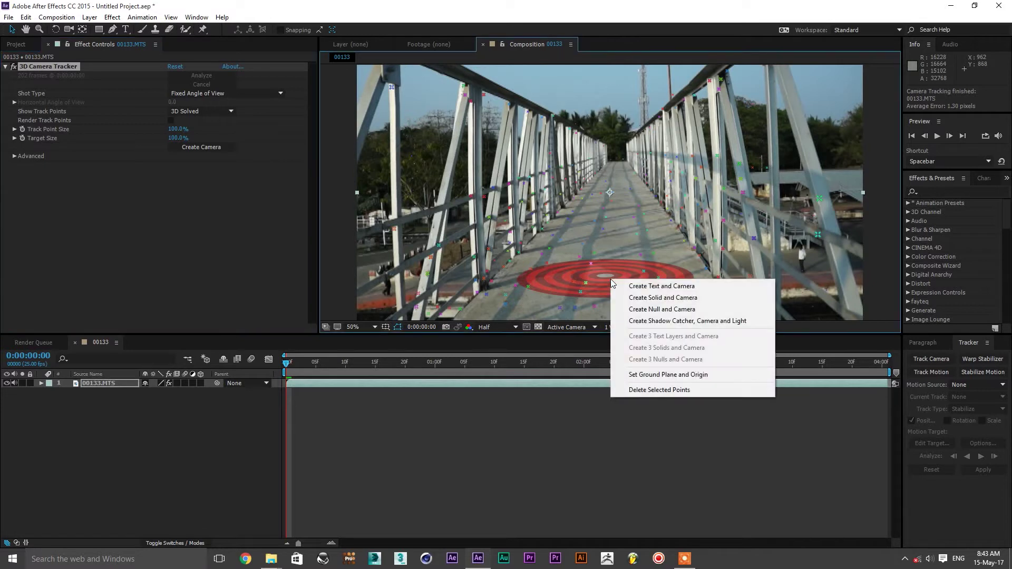
{"action": "left_click", "coordinate": [654, 311]}
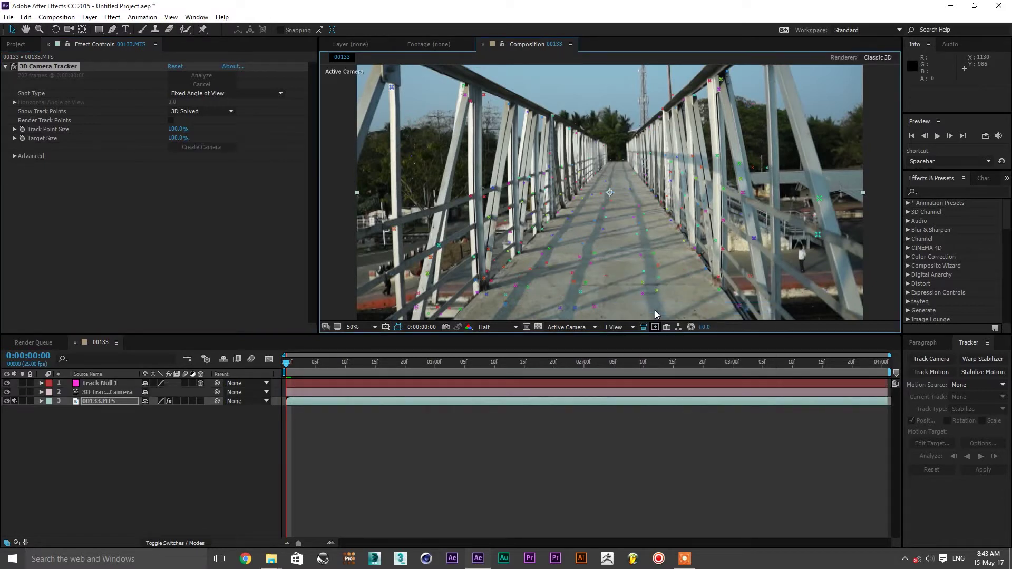
{"action": "left_click", "coordinate": [112, 384]}
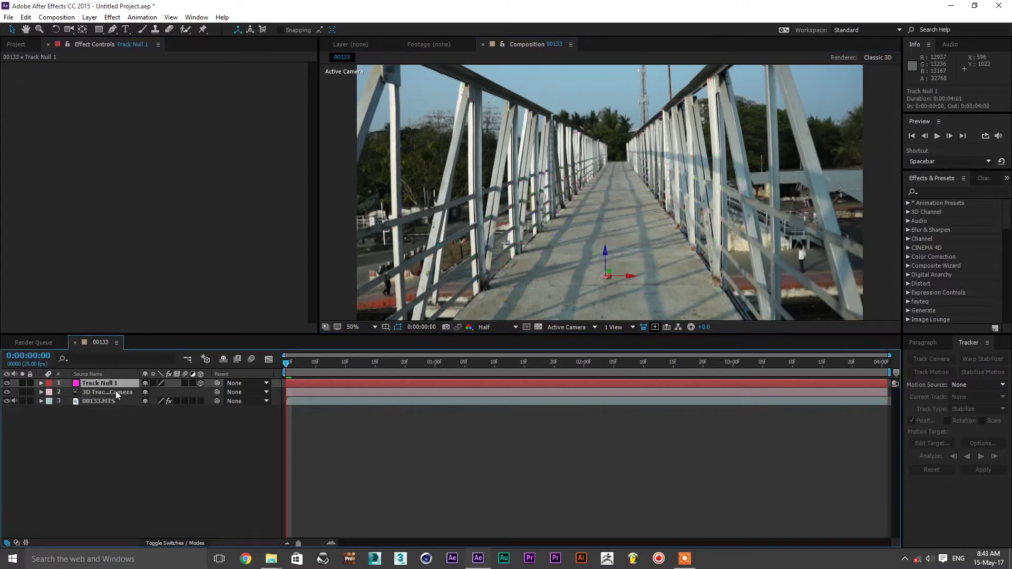
{"action": "left_click", "coordinate": [117, 394]}
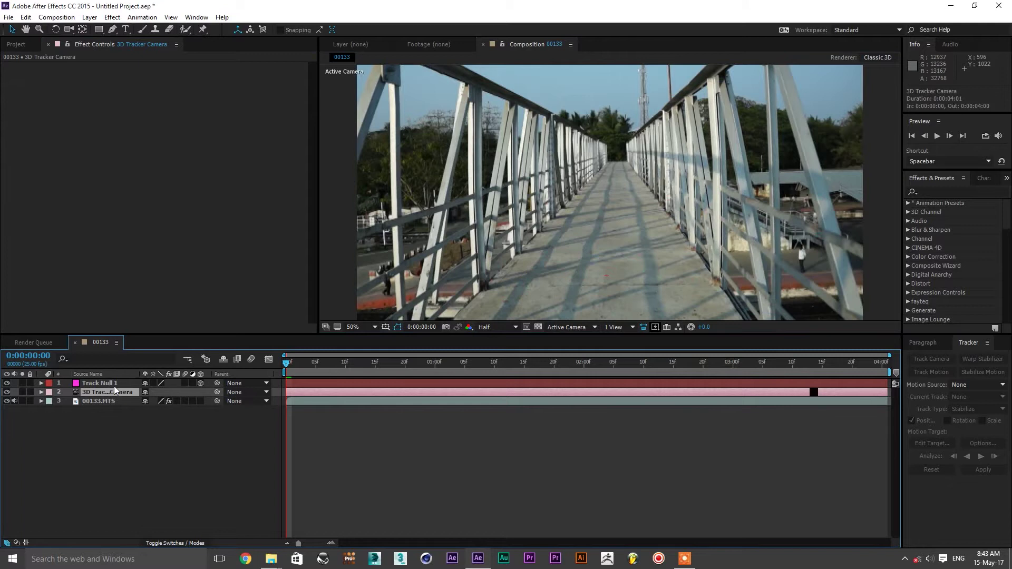
{"action": "left_click", "coordinate": [114, 386]}
{"action": "key", "text": "s"}
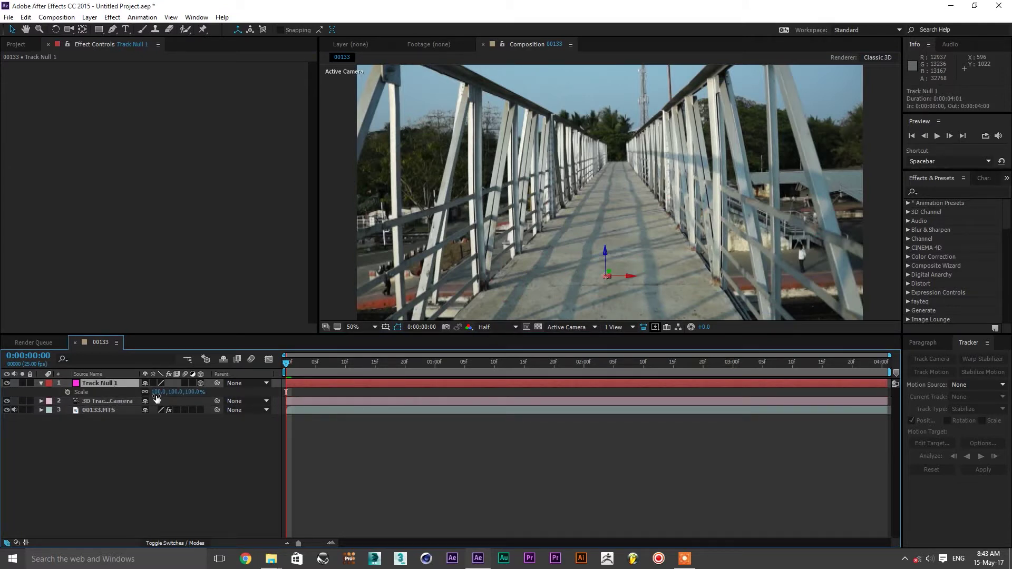
{"action": "left_click_drag", "start_coordinate": [155, 395], "coordinate": [747, 391]}
- Preview the tracked camera motion through the clip, then return to the Project panel
{"action": "left_click", "coordinate": [596, 464]}
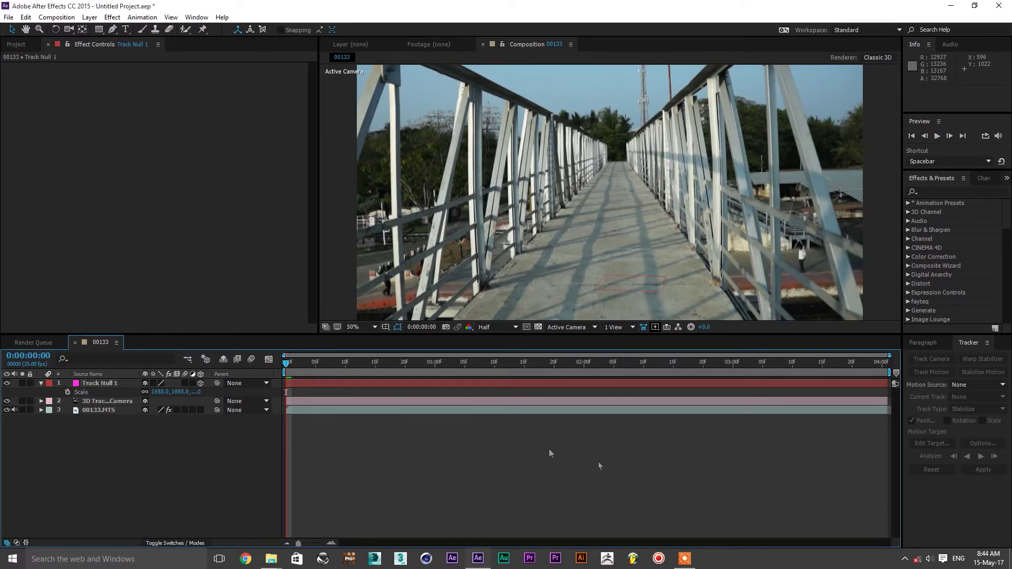
{"action": "key", "text": "space"}
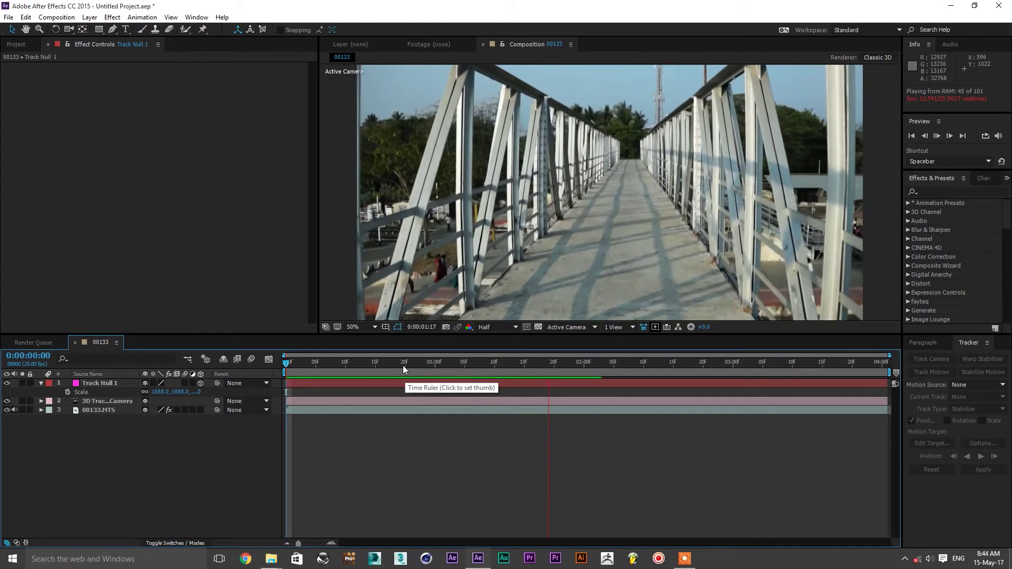
{"action": "key", "text": "space"}
{"action": "mouse_move", "coordinate": [287, 371]}
{"action": "left_mouse_down"}
{"action": "mouse_move", "coordinate": [504, 375]}
{"action": "mouse_move", "coordinate": [251, 372]}
{"action": "left_mouse_up"}
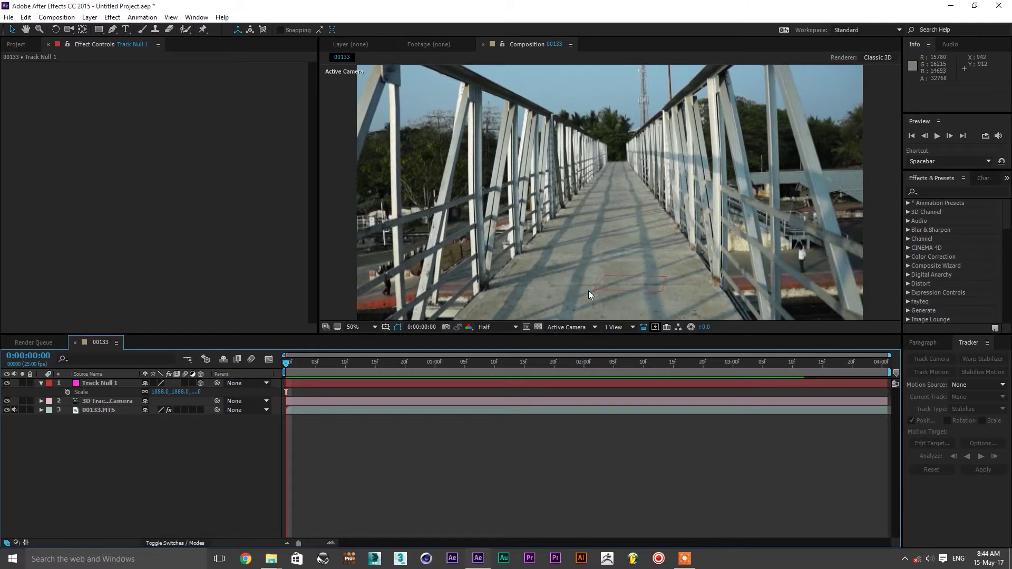
{"action": "left_click", "coordinate": [35, 43]}
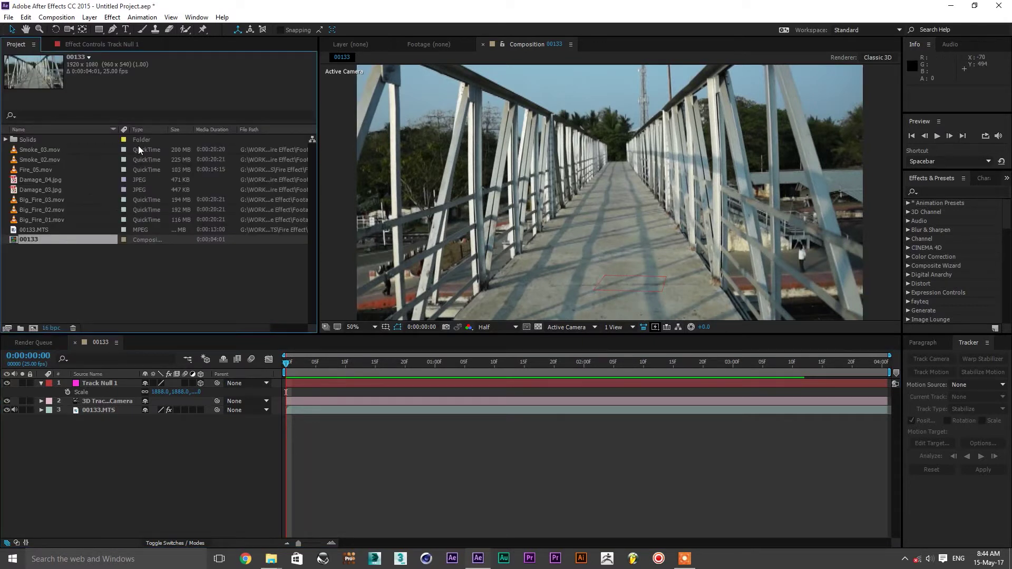
- Add Damage_03.jpg to comp 00133 and enable its 3D Layer switch
{"action": "left_click", "coordinate": [45, 187]}
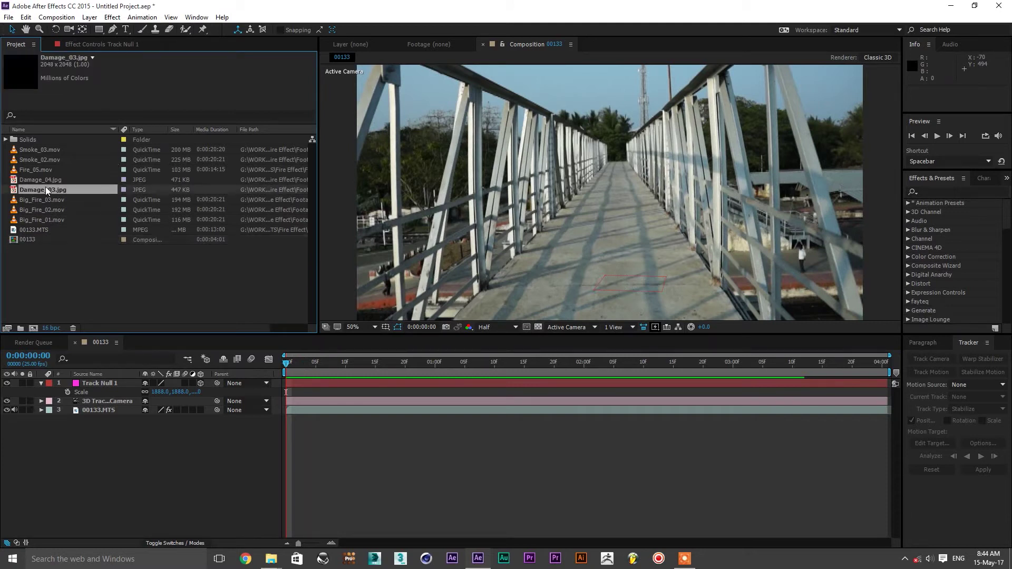
{"action": "left_click", "coordinate": [45, 184]}
{"action": "left_click", "coordinate": [46, 190]}
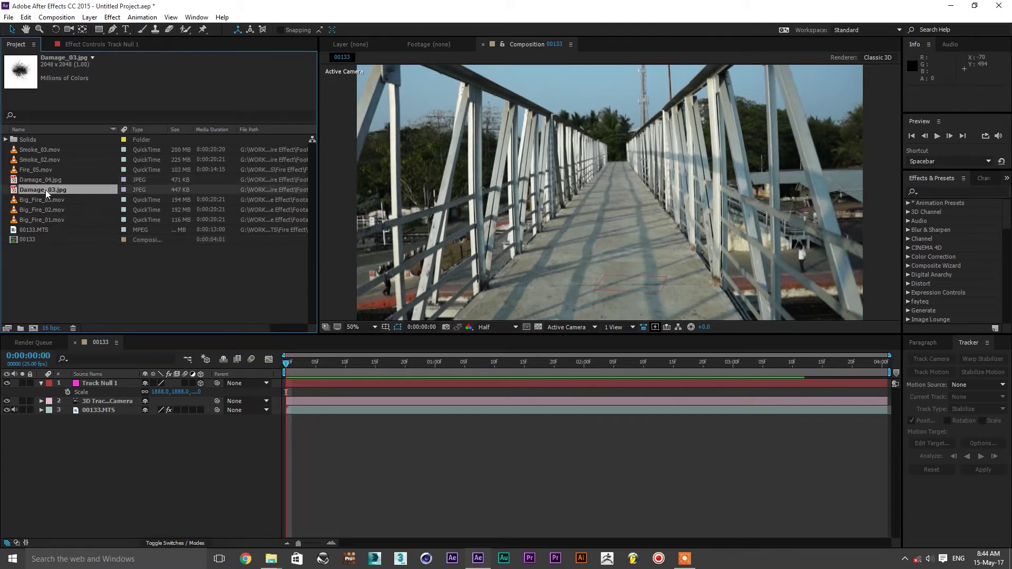
{"action": "left_click_drag", "start_coordinate": [26, 190], "coordinate": [99, 380]}
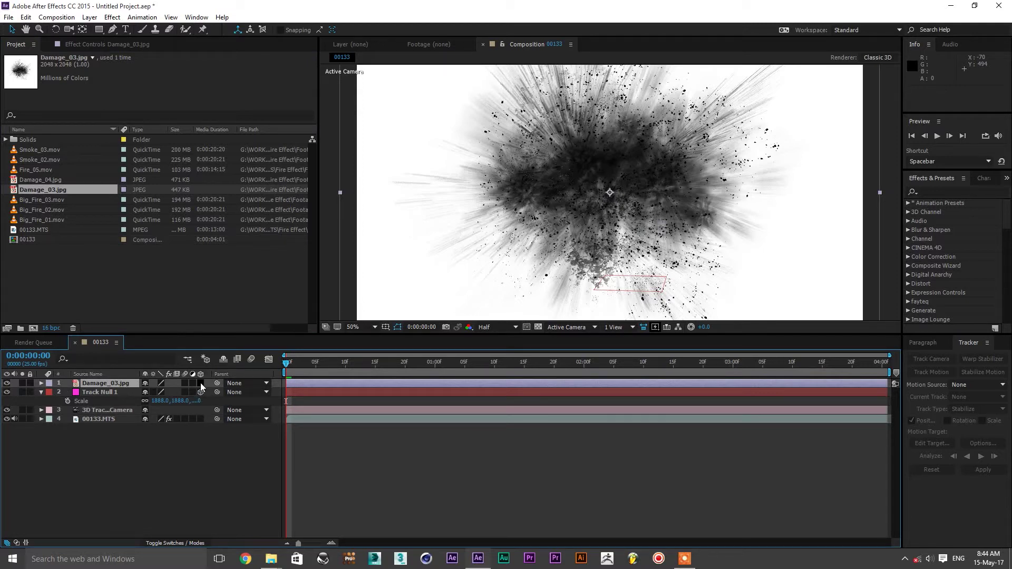
{"action": "left_click", "coordinate": [163, 544]}
{"action": "left_click", "coordinate": [164, 543]}
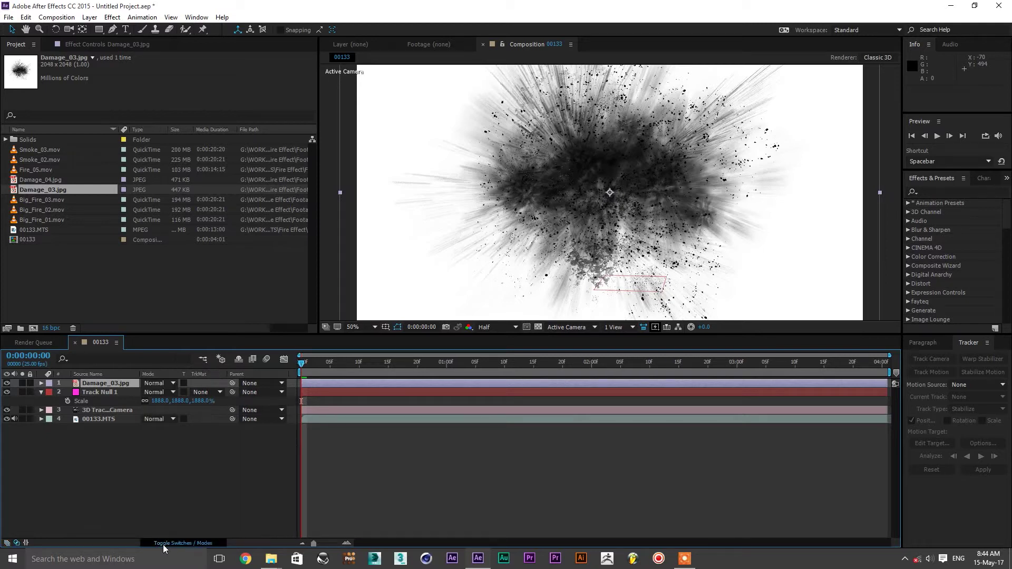
{"action": "left_click", "coordinate": [200, 383]}
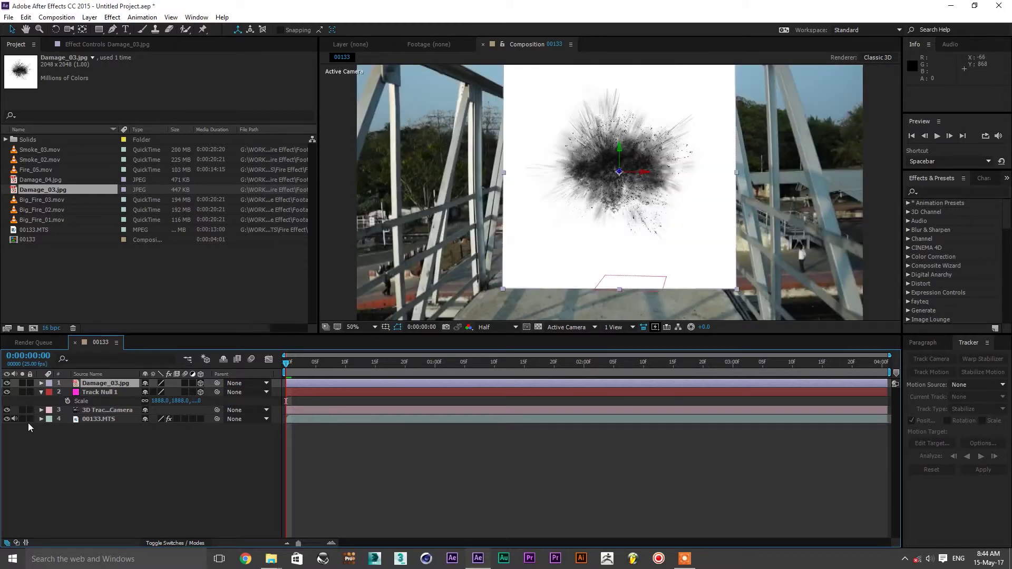
{"action": "left_click", "coordinate": [103, 392]}
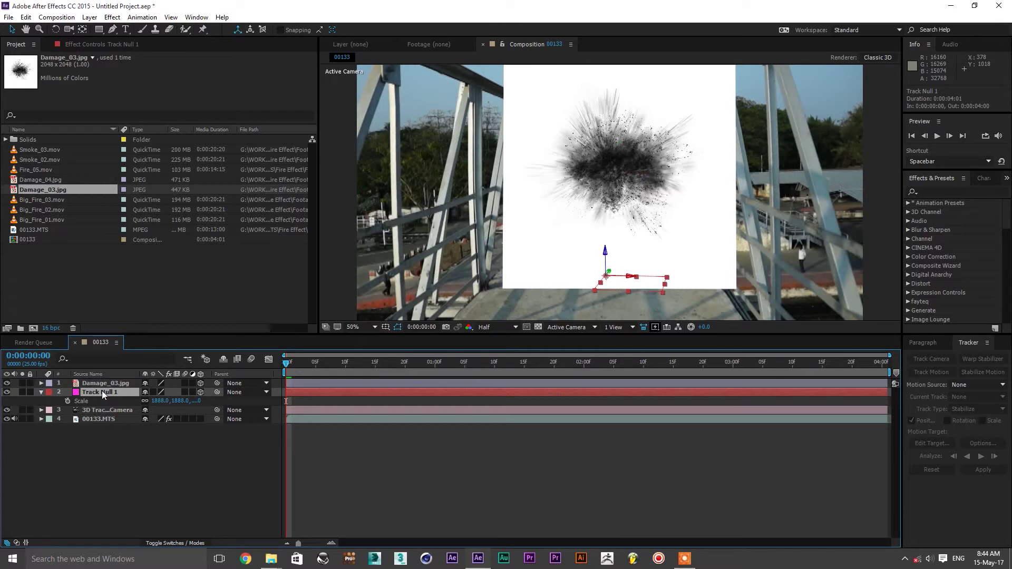
- Copy Track Null 1's Orientation value and paste it onto Damage_03.jpg
{"action": "key", "text": "r"}
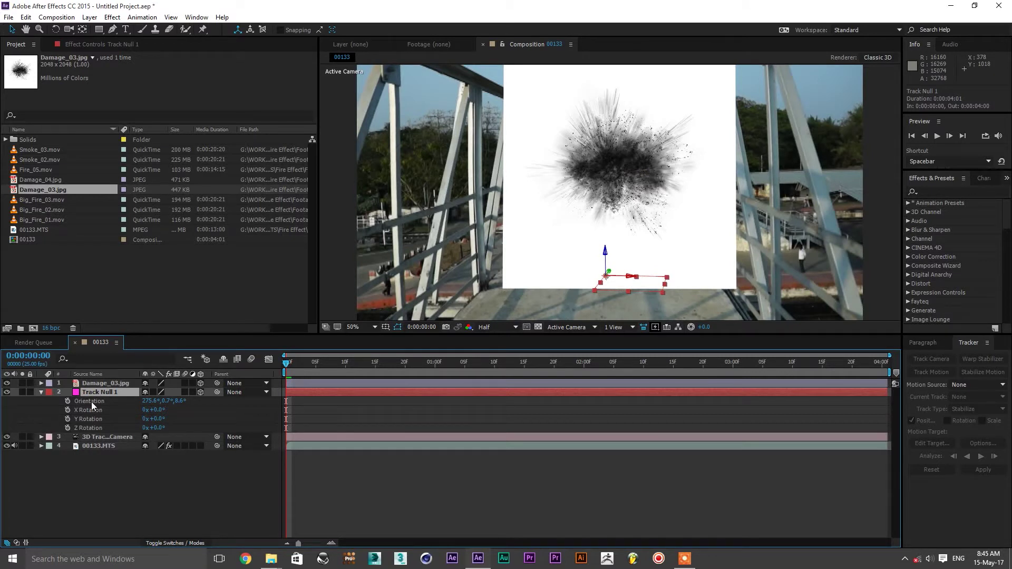
{"action": "left_click", "coordinate": [91, 402]}
{"action": "left_click", "coordinate": [103, 383]}
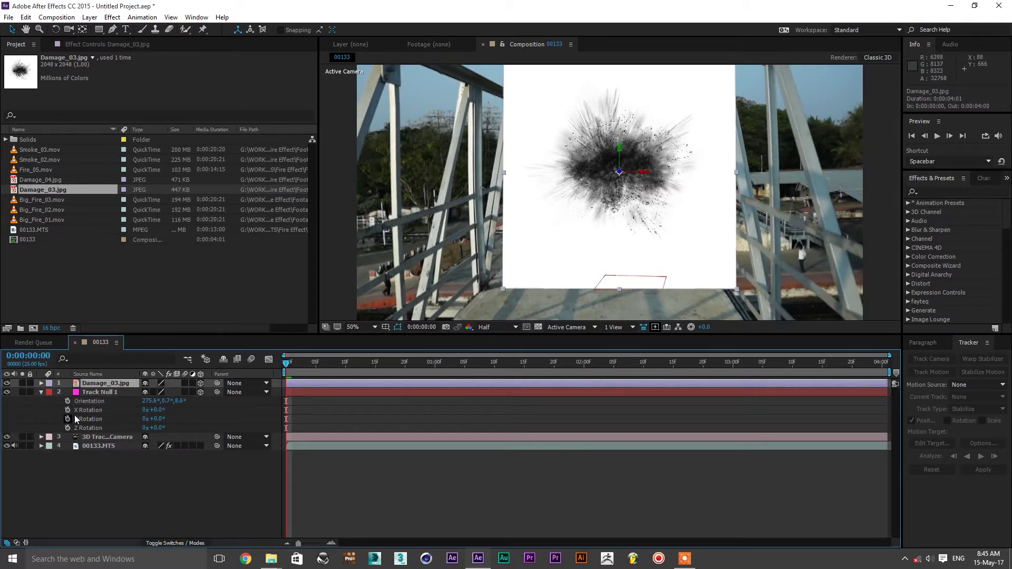
{"action": "left_click", "coordinate": [98, 394]}
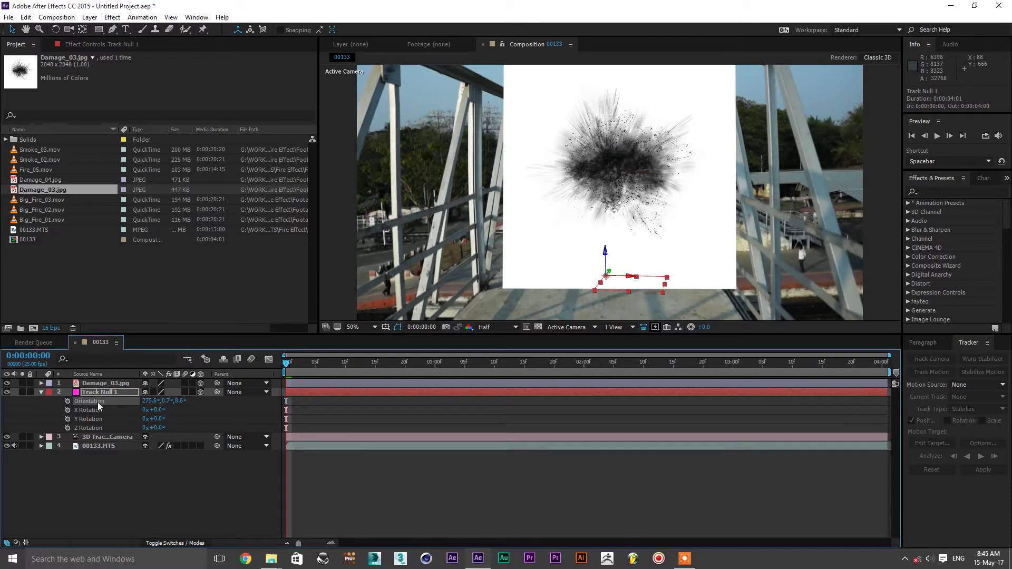
{"action": "left_click", "coordinate": [100, 383]}
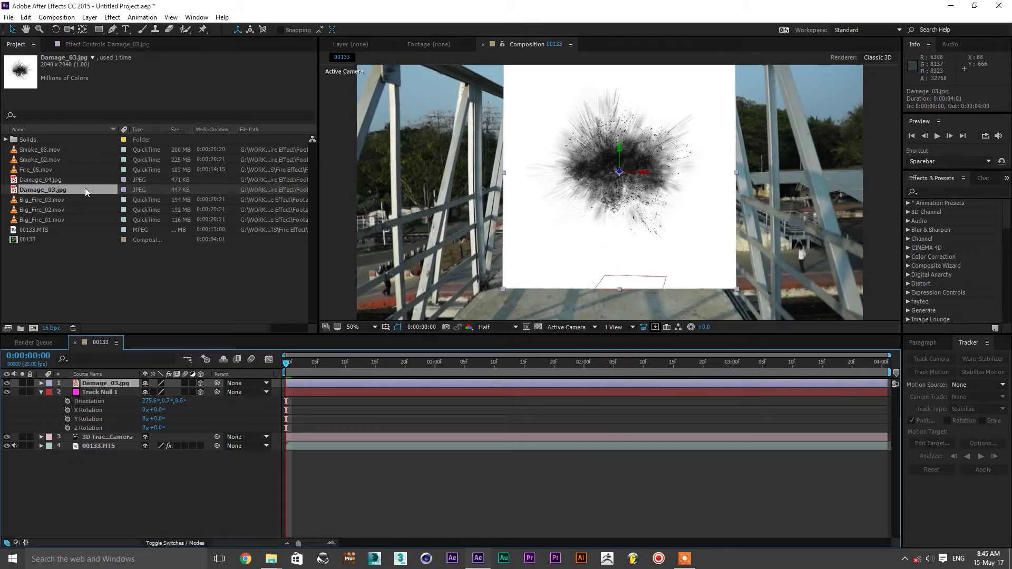
{"action": "left_click", "coordinate": [25, 17]}
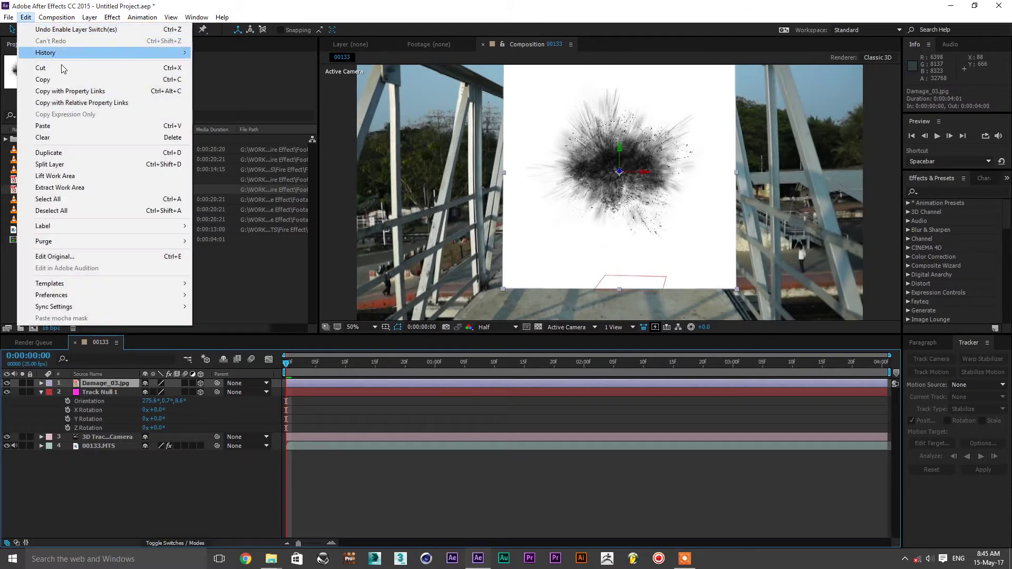
{"action": "left_click", "coordinate": [88, 129]}
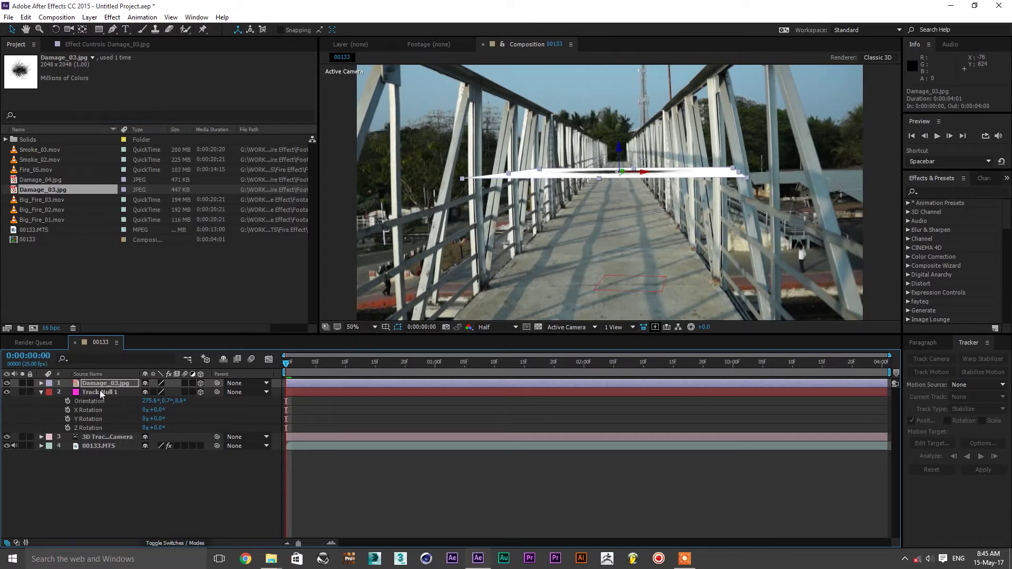
{"action": "left_click", "coordinate": [101, 391]}
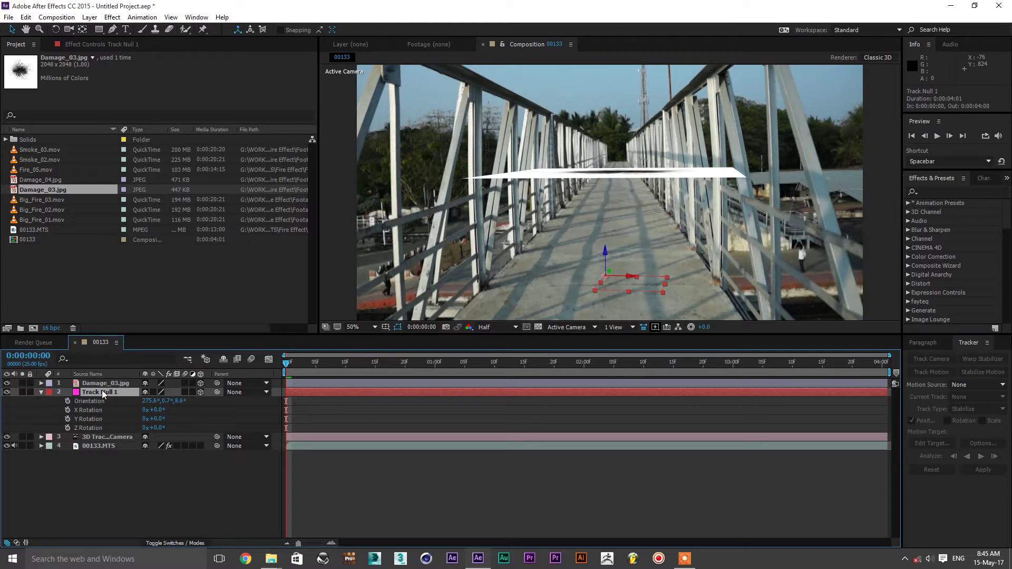
- Copy Track Null 1's Position onto Damage_03.jpg, then show its blend Mode options
{"action": "key", "text": "p"}
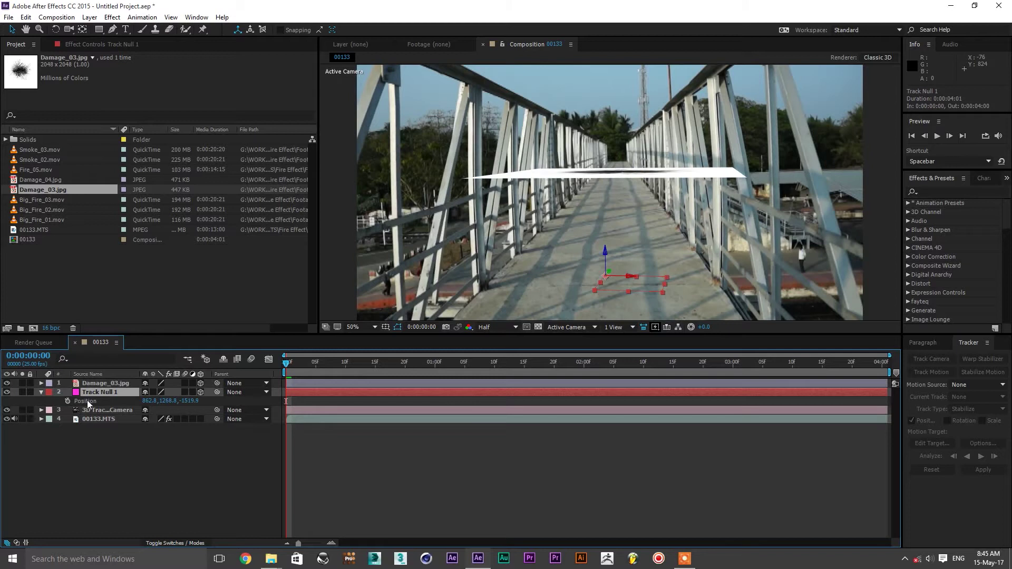
{"action": "left_click", "coordinate": [80, 403]}
{"action": "left_click", "coordinate": [25, 17]}
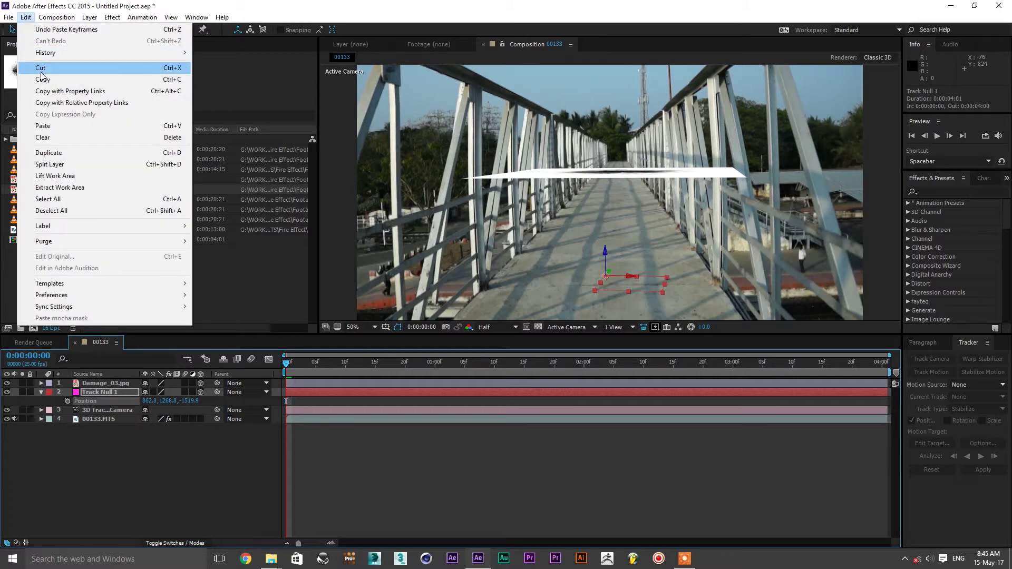
{"action": "left_click", "coordinate": [51, 79]}
{"action": "left_click", "coordinate": [106, 383]}
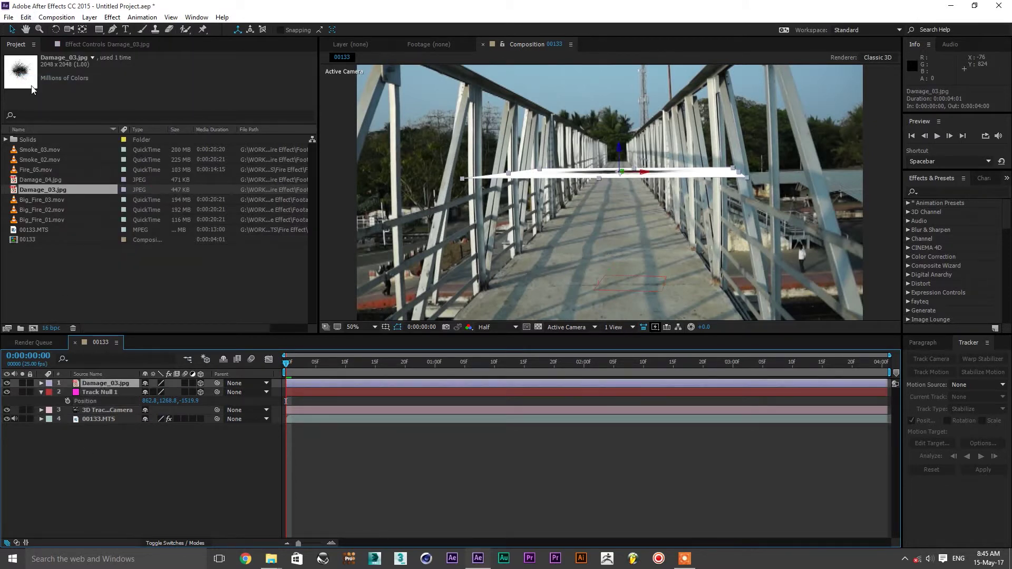
{"action": "left_click", "coordinate": [25, 17]}
{"action": "left_click", "coordinate": [64, 125]}
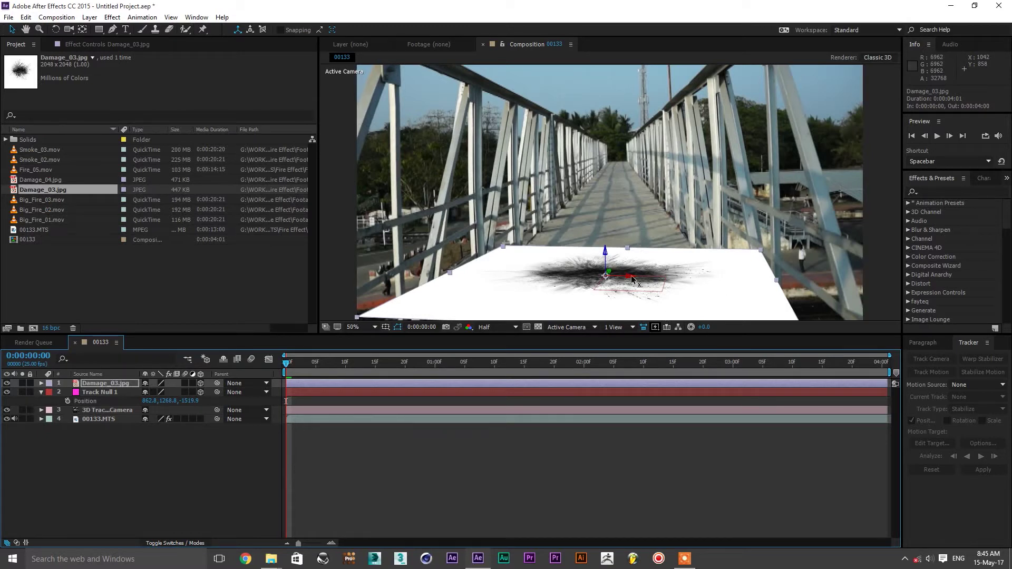
{"action": "left_click", "coordinate": [173, 543]}
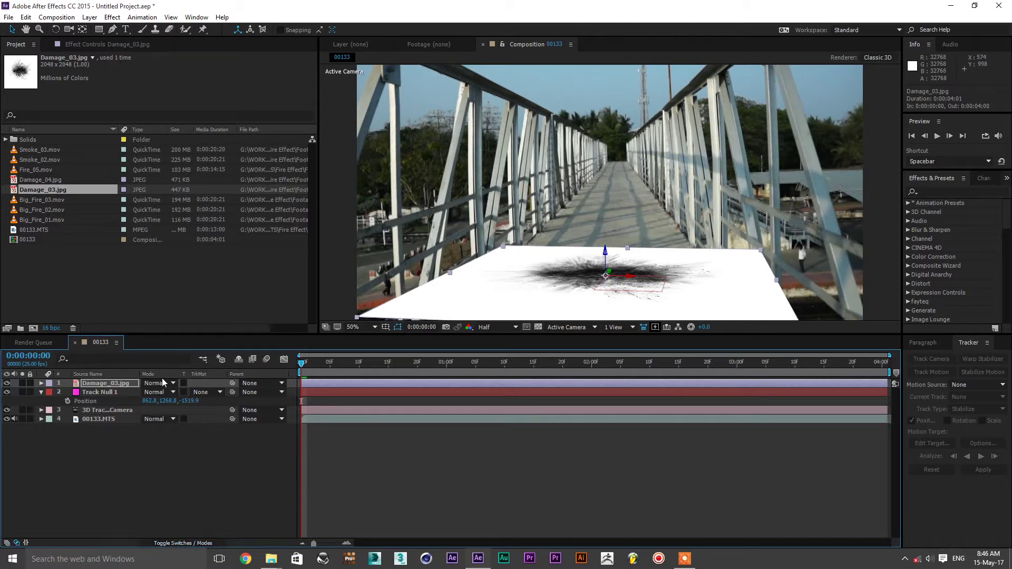
{"action": "left_click", "coordinate": [161, 385]}
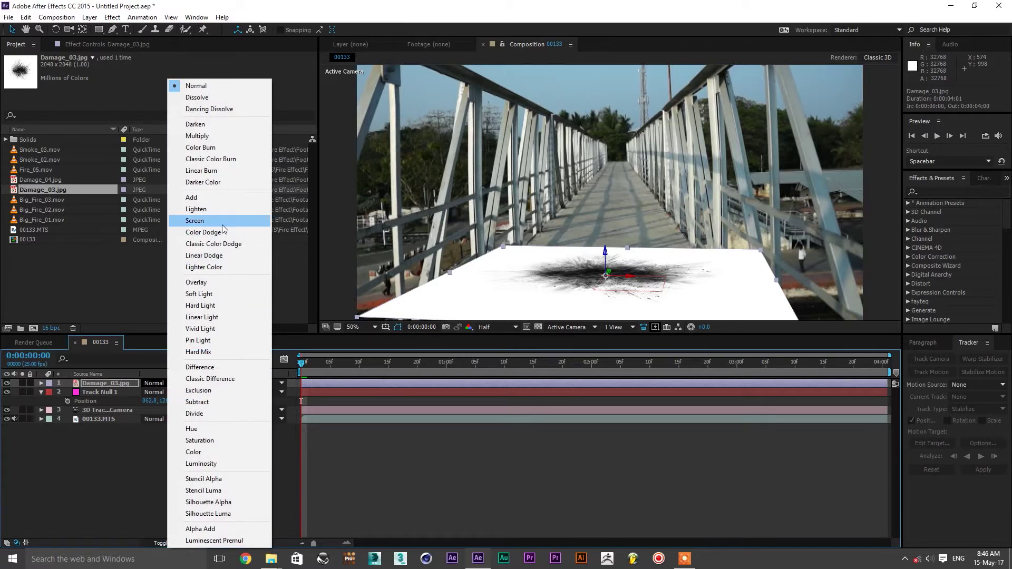
- Set Damage_03.jpg to Multiply, hide Track Null 1, and preview the scorch mark's tracking
{"action": "left_click", "coordinate": [229, 136]}
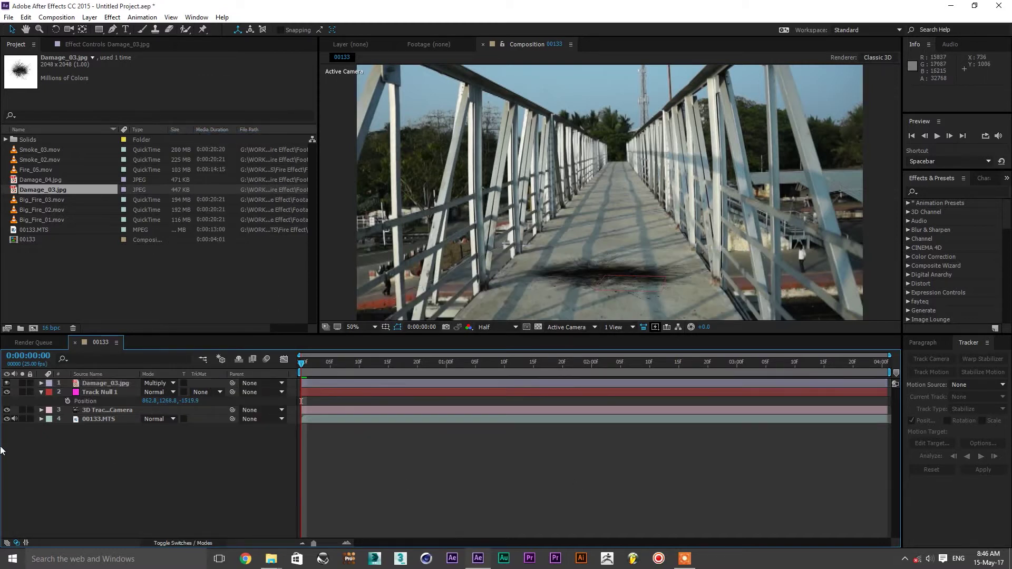
{"action": "left_click", "coordinate": [6, 392]}
{"action": "key", "text": "space"}
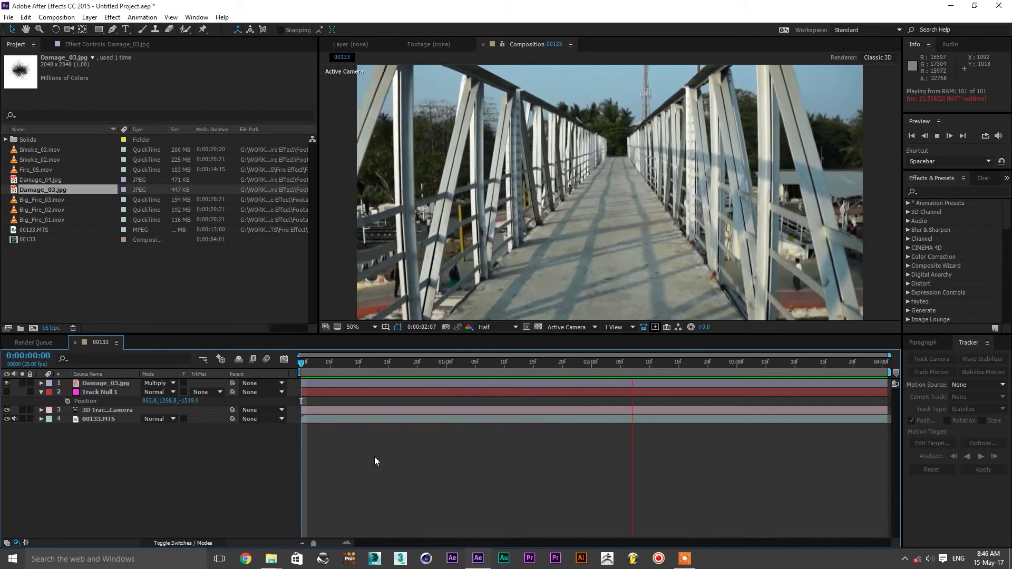
{"action": "mouse_move", "coordinate": [316, 362]}
{"action": "left_mouse_down"}
{"action": "mouse_move", "coordinate": [486, 378]}
{"action": "mouse_move", "coordinate": [391, 390]}
{"action": "left_mouse_up"}
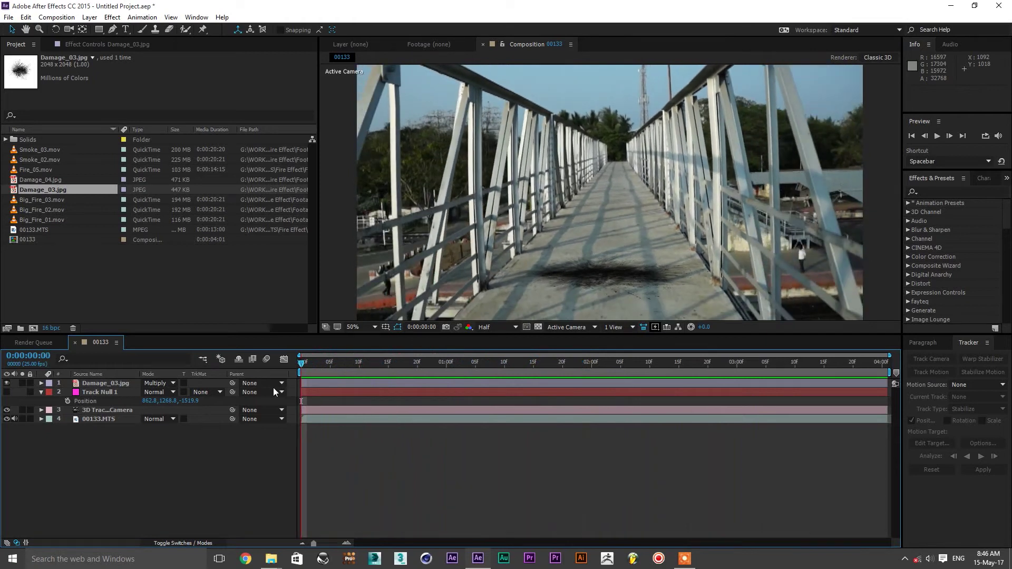
{"action": "mouse_move", "coordinate": [392, 390]}
{"action": "left_mouse_down"}
{"action": "mouse_move", "coordinate": [594, 399]}
{"action": "mouse_move", "coordinate": [370, 400]}
{"action": "left_mouse_up"}
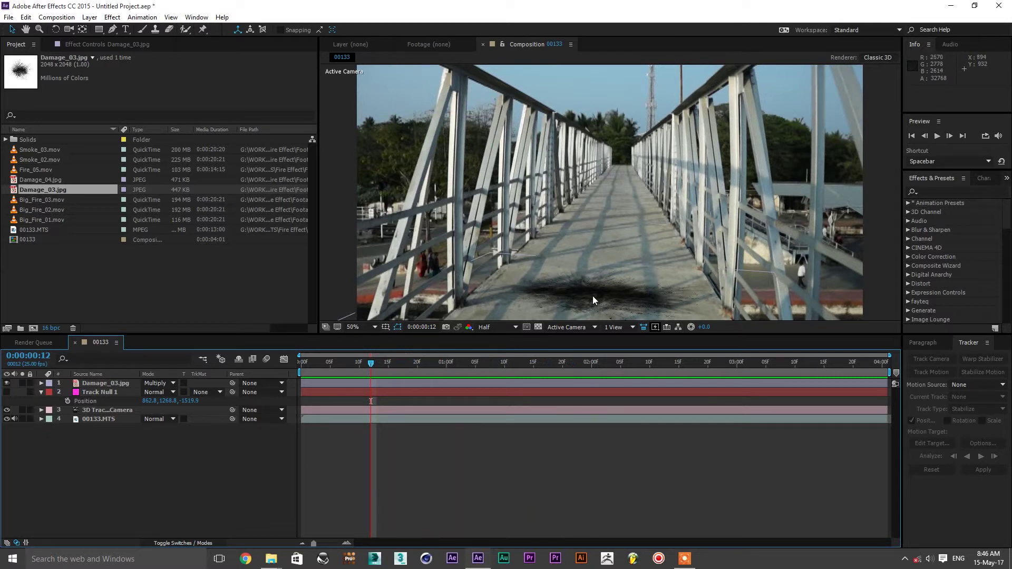
- Zoom in, switch the viewer from Half to Full resolution, and pan across the scorched walkway
{"action": "scroll", "coordinate": [593, 293], "scroll_direction": "up", "scroll_amount": 1}
{"action": "scroll", "coordinate": [593, 300], "scroll_direction": "up", "scroll_amount": 1}
{"action": "left_click", "coordinate": [489, 327]}
{"action": "left_click", "coordinate": [488, 339]}
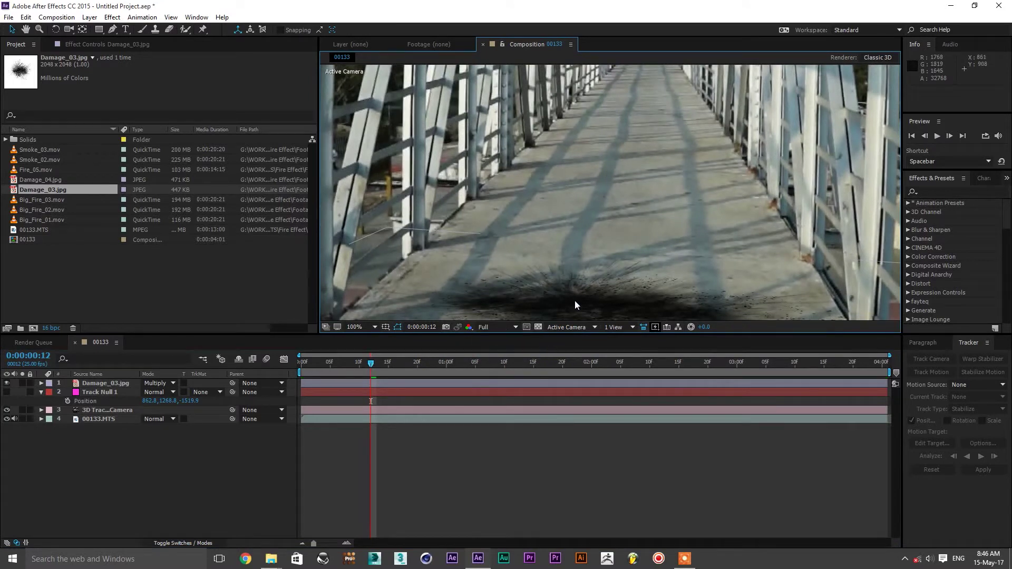
{"action": "scroll", "coordinate": [603, 222], "scroll_direction": "up", "scroll_amount": 1}
{"action": "scroll", "coordinate": [604, 223], "scroll_direction": "up", "scroll_amount": 1}
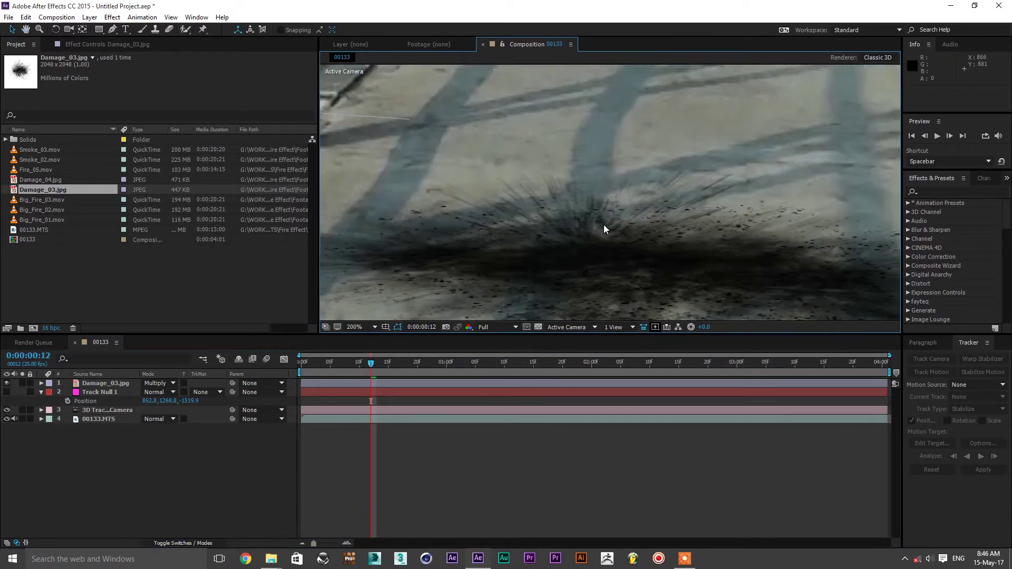
{"action": "left_click_drag", "start_coordinate": [581, 248], "coordinate": [685, 272]}
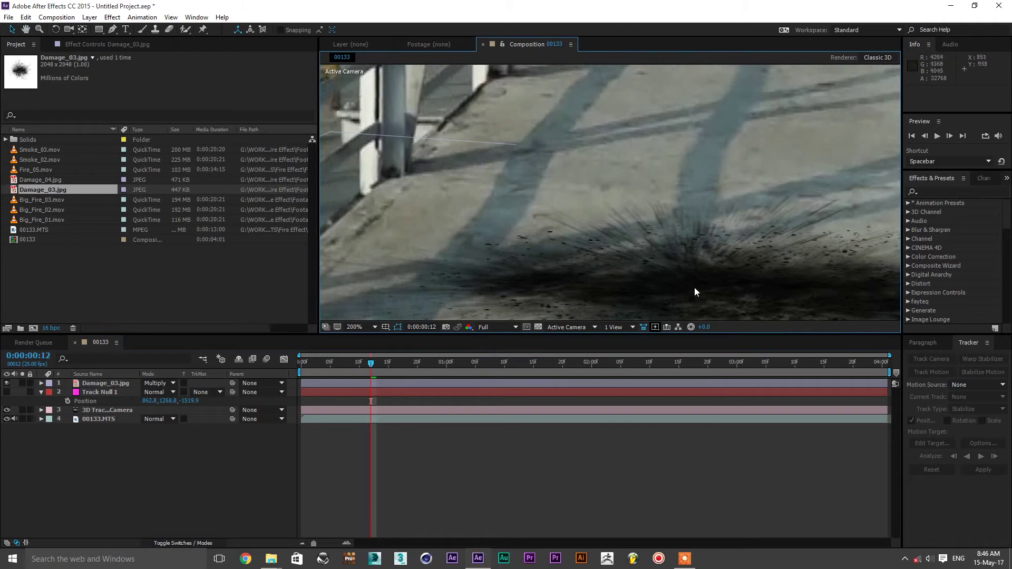
{"action": "scroll", "coordinate": [620, 236], "scroll_direction": "down", "scroll_amount": 1}
{"action": "scroll", "coordinate": [621, 238], "scroll_direction": "down", "scroll_amount": 1}
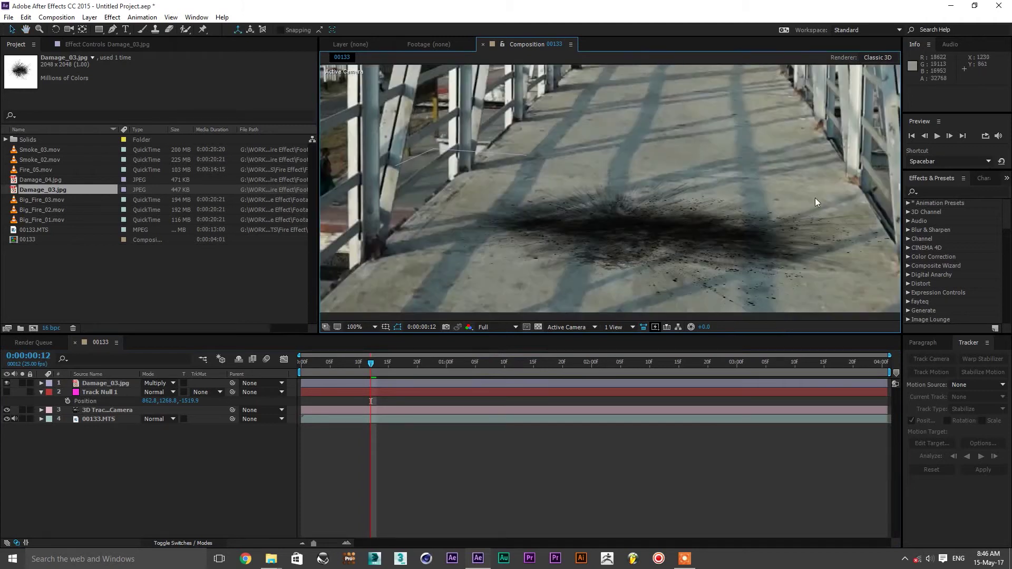
{"action": "left_click_drag", "start_coordinate": [782, 283], "coordinate": [766, 281]}
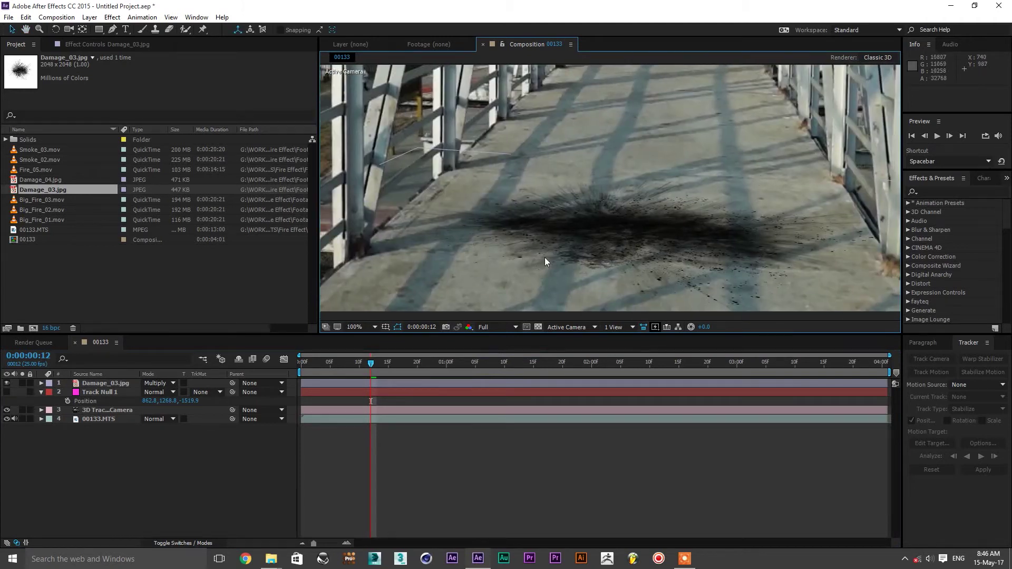
{"action": "left_click", "coordinate": [116, 384]}
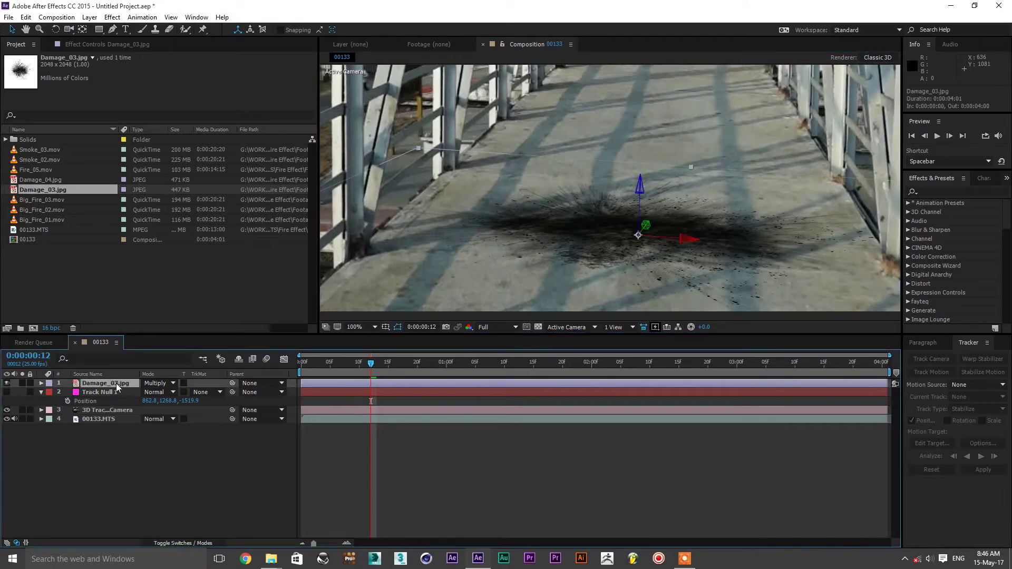
- Apply Fast Blur to Damage_03.jpg at 7.0 blurriness to soften the scorch mark
{"action": "left_click", "coordinate": [111, 17]}
{"action": "mouse_move", "coordinate": [191, 85]}
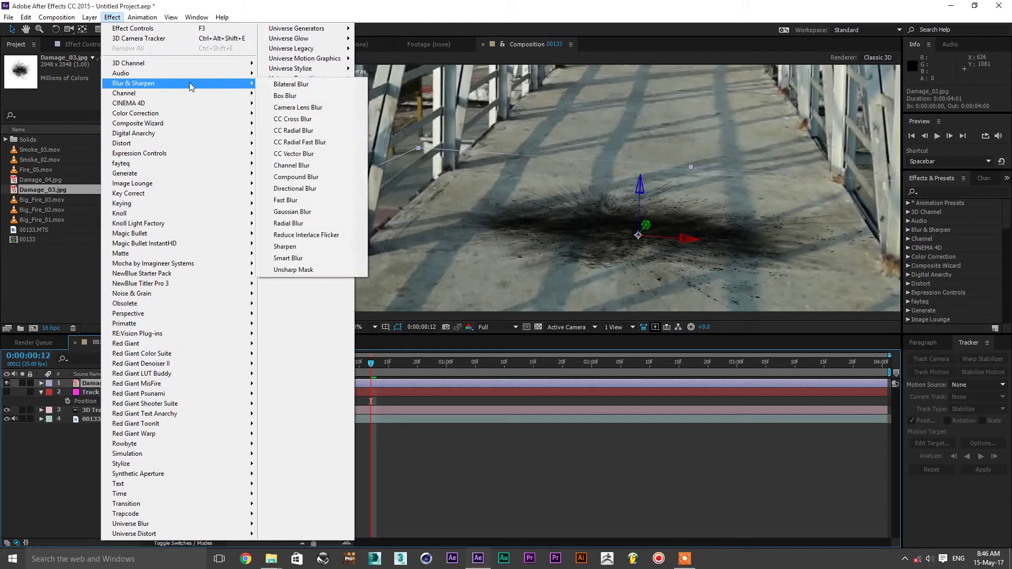
{"action": "left_click", "coordinate": [306, 203]}
{"action": "left_click_drag", "start_coordinate": [172, 76], "coordinate": [177, 77]}
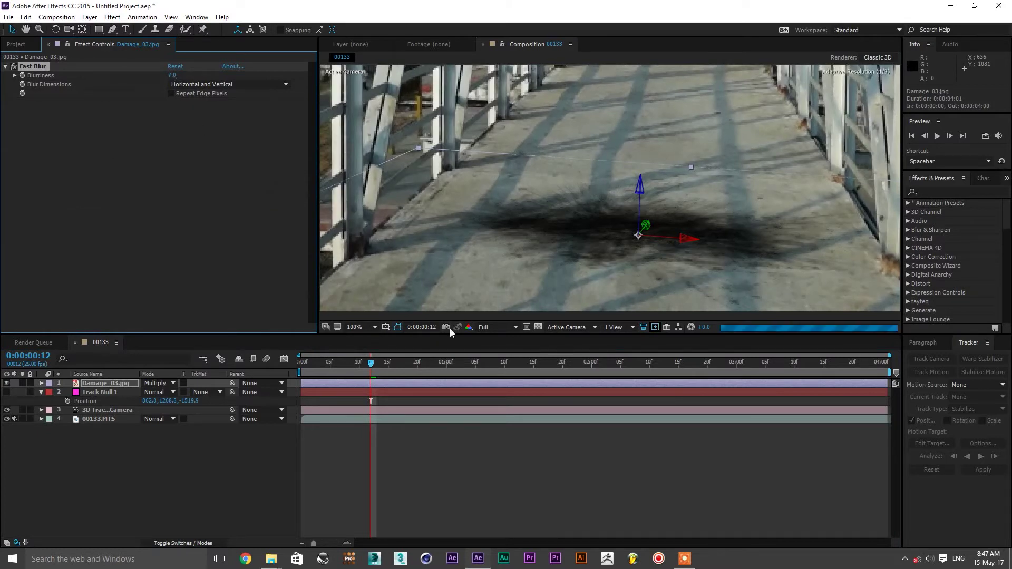
{"action": "left_click", "coordinate": [631, 455]}
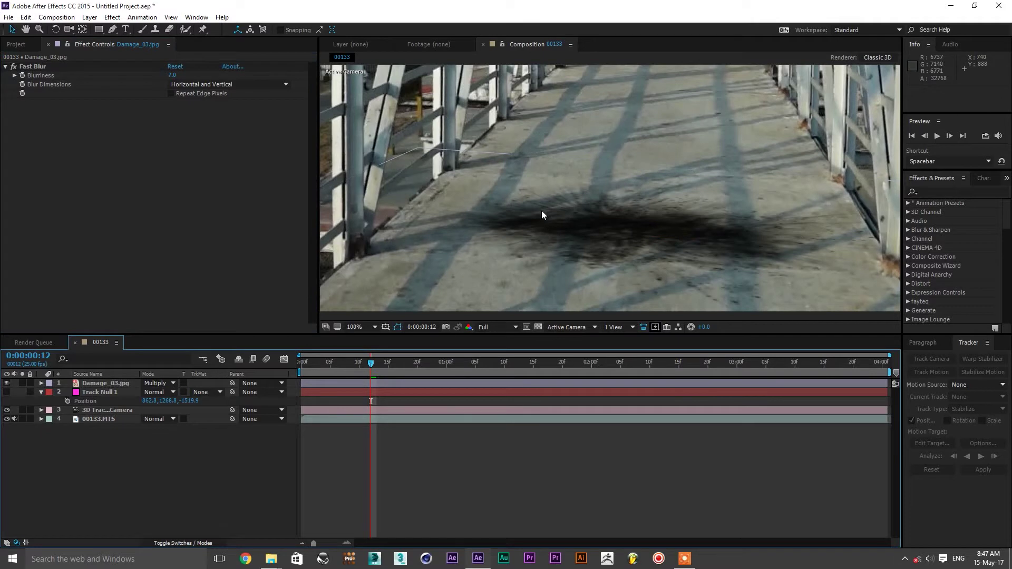
- Preview the blurred scorch mark, rewind to frame 0, and show the Project panel
{"action": "scroll", "coordinate": [541, 210], "scroll_direction": "up", "scroll_amount": 1}
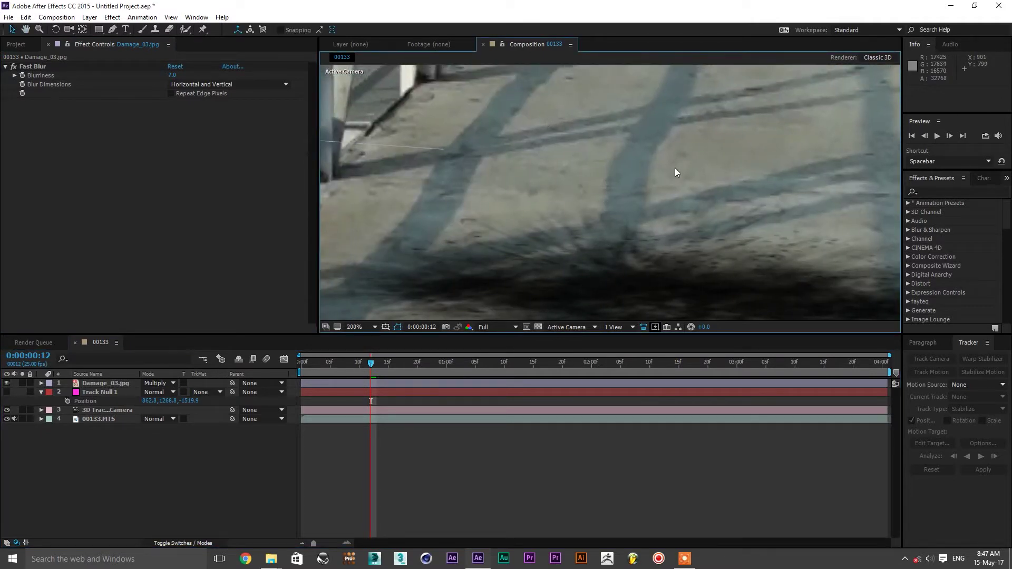
{"action": "scroll", "coordinate": [580, 242], "scroll_direction": "down", "scroll_amount": 1}
{"action": "scroll", "coordinate": [617, 228], "scroll_direction": "down", "scroll_amount": 1}
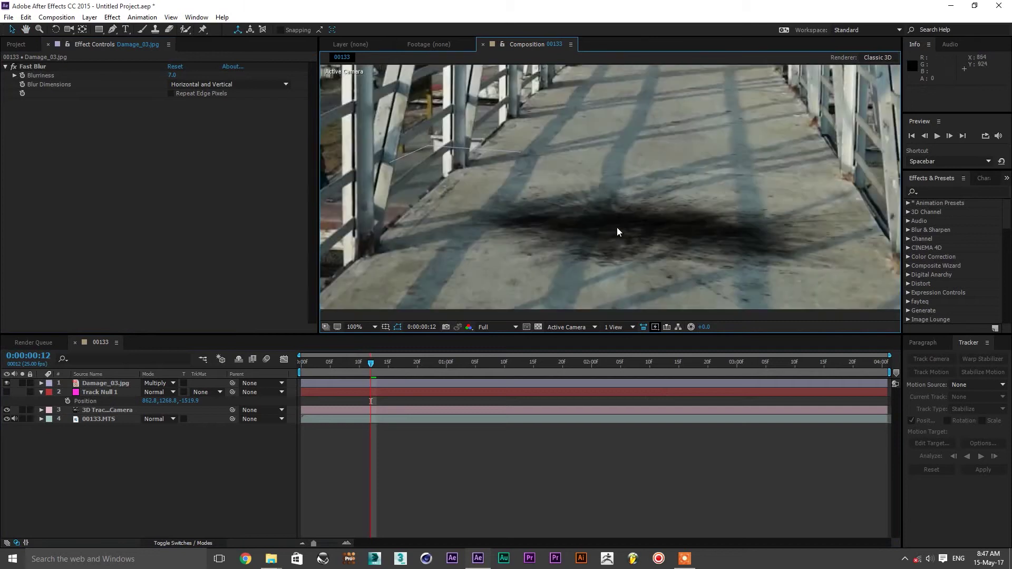
{"action": "scroll", "coordinate": [693, 250], "scroll_direction": "down", "scroll_amount": 1}
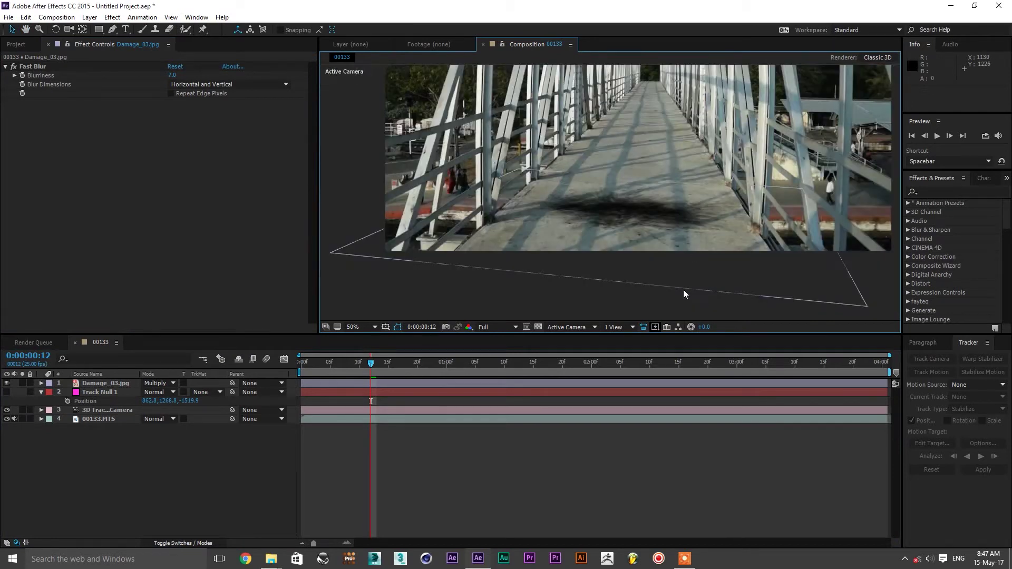
{"action": "key", "text": "space"}
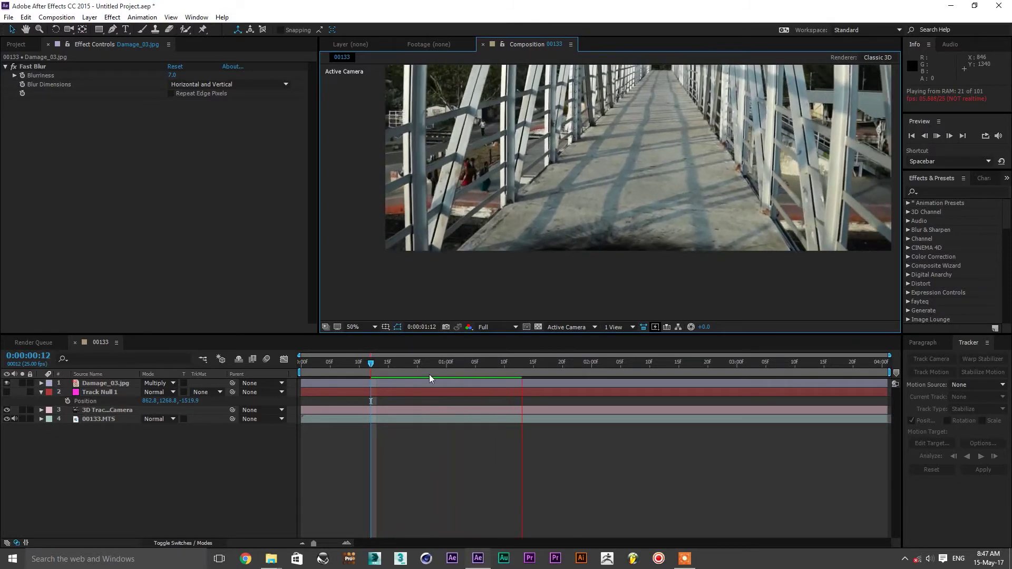
{"action": "left_click", "coordinate": [427, 363]}
{"action": "left_click_drag", "start_coordinate": [415, 363], "coordinate": [287, 362]}
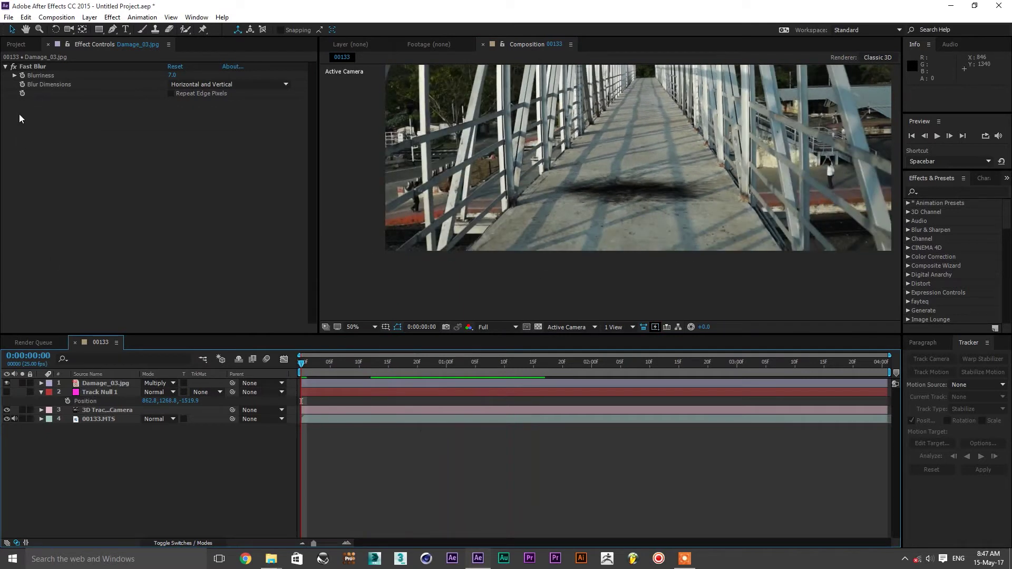
{"action": "left_click", "coordinate": [17, 46]}
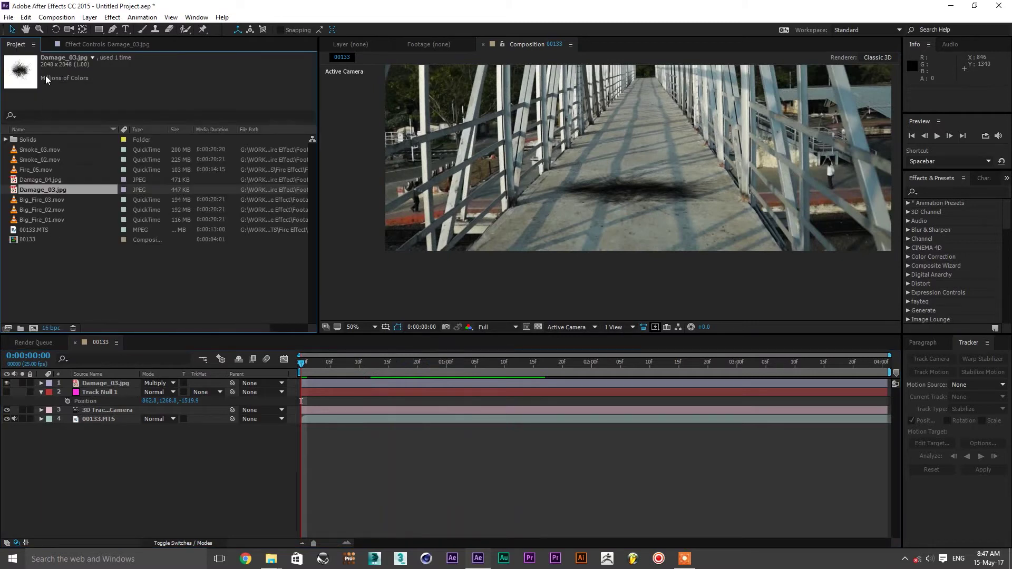
- Add Big_Fire_03.mov to the composition as the top layer above Damage_03.jpg
{"action": "left_click", "coordinate": [44, 200]}
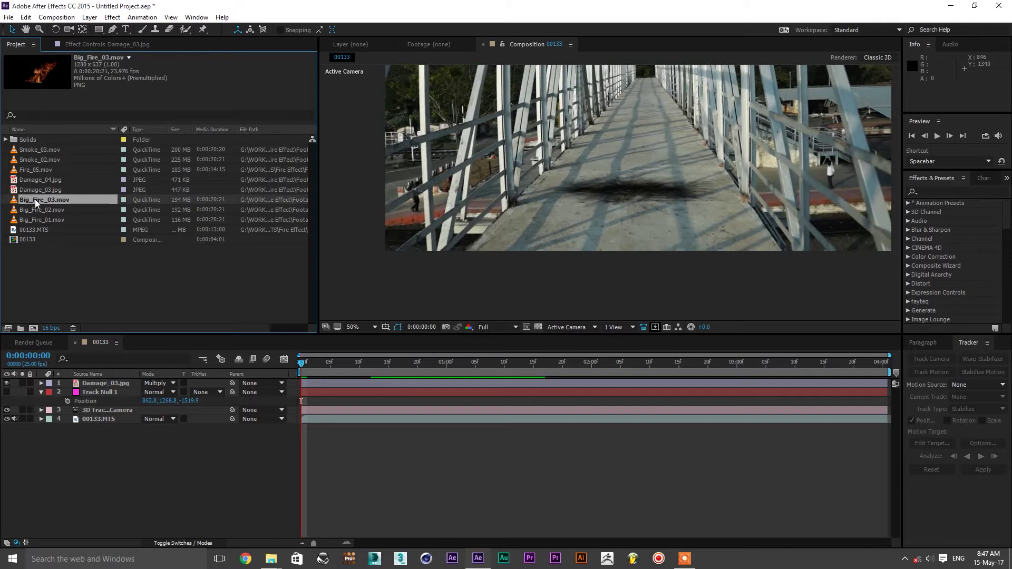
{"action": "left_click_drag", "start_coordinate": [35, 200], "coordinate": [111, 386]}
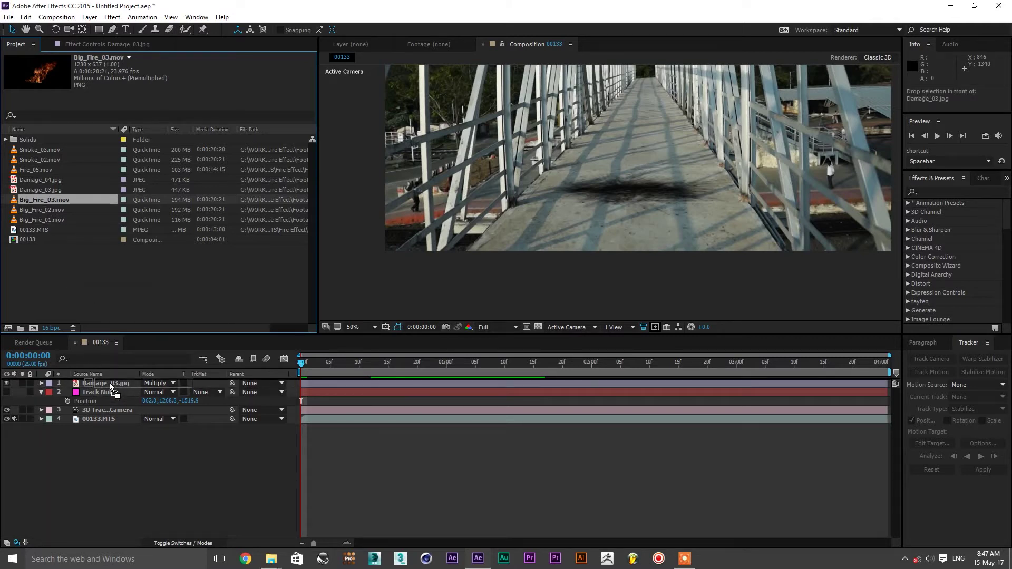
{"action": "left_click_drag", "start_coordinate": [110, 386], "coordinate": [109, 383]}
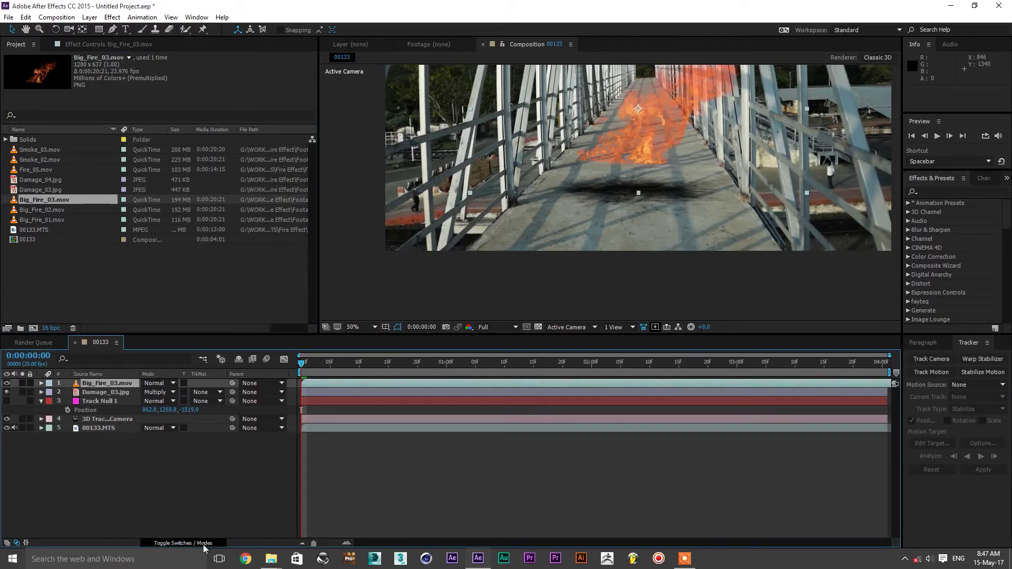
- Preview the composite with the fire, then set preview resolution to Half
{"action": "key", "text": "space"}
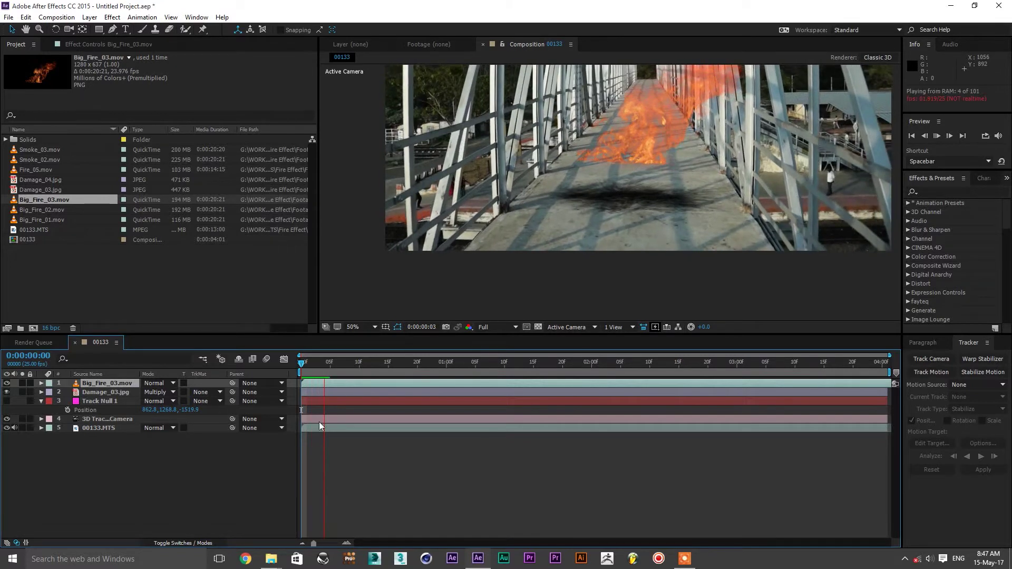
{"action": "key", "text": "space"}
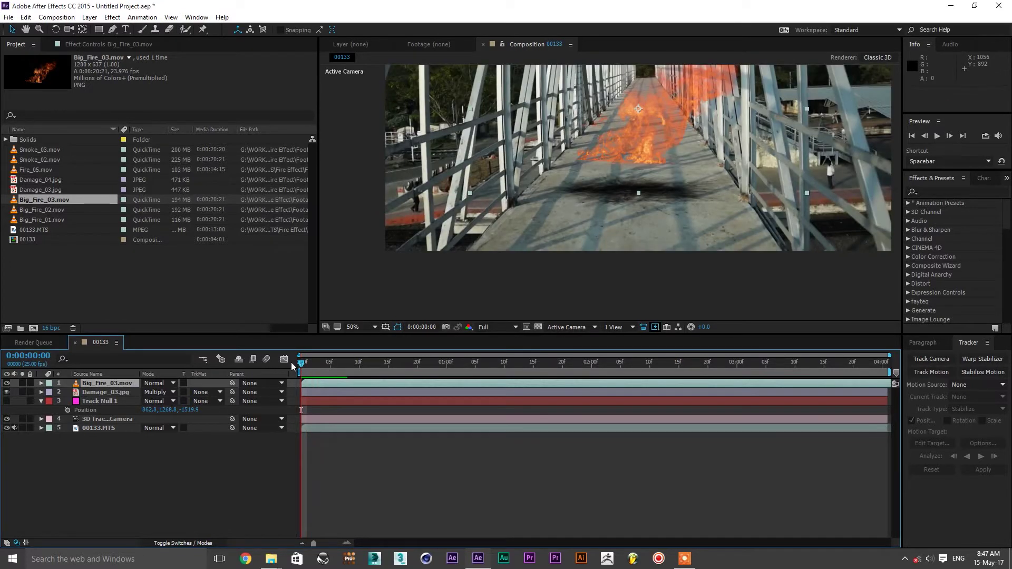
{"action": "left_click", "coordinate": [499, 329]}
{"action": "left_click", "coordinate": [511, 368]}
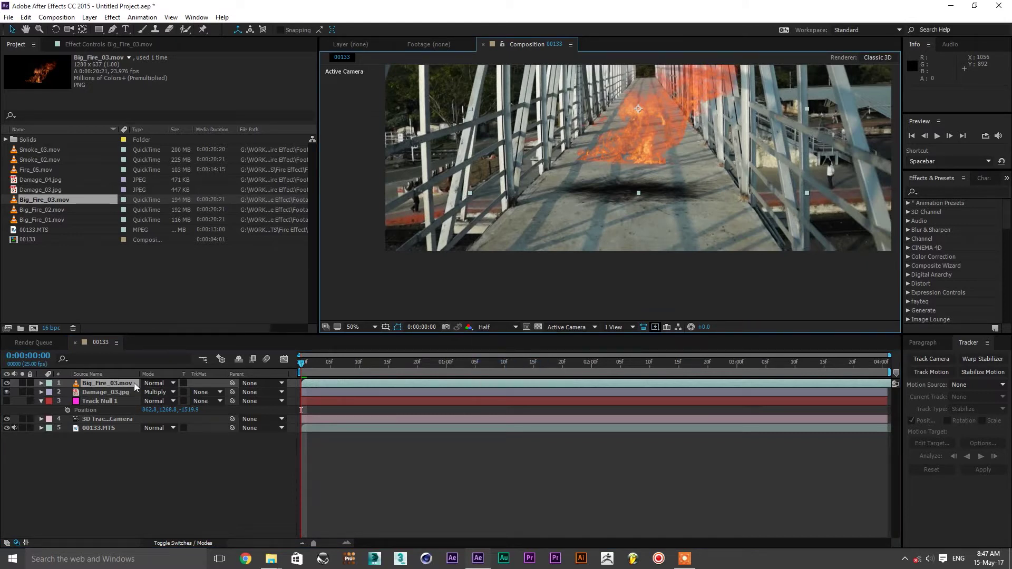
- Make Big_Fire_03 3D, paste Track Null 1's position into it, and raise it vertically
{"action": "left_click", "coordinate": [177, 543]}
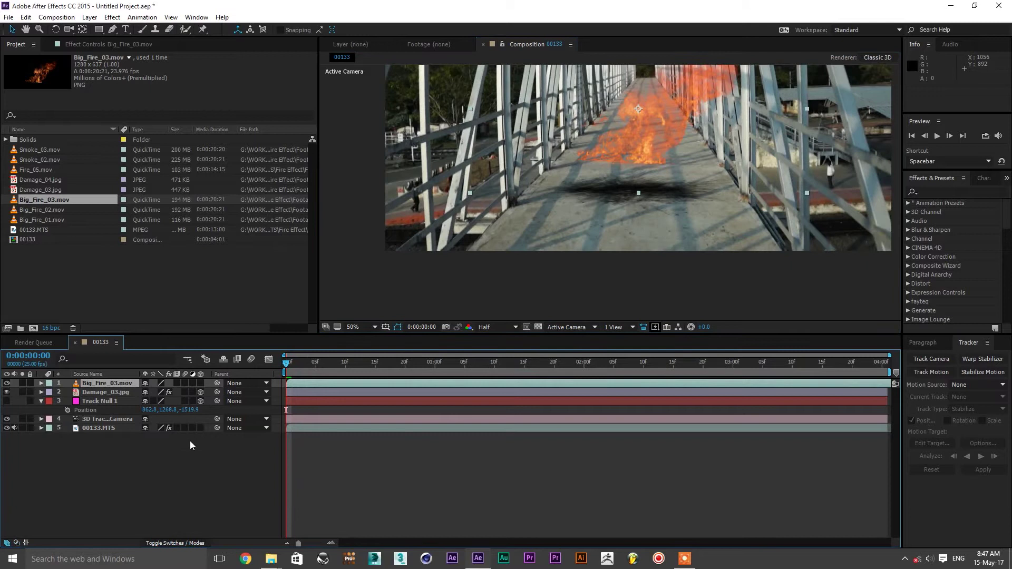
{"action": "left_click", "coordinate": [201, 383]}
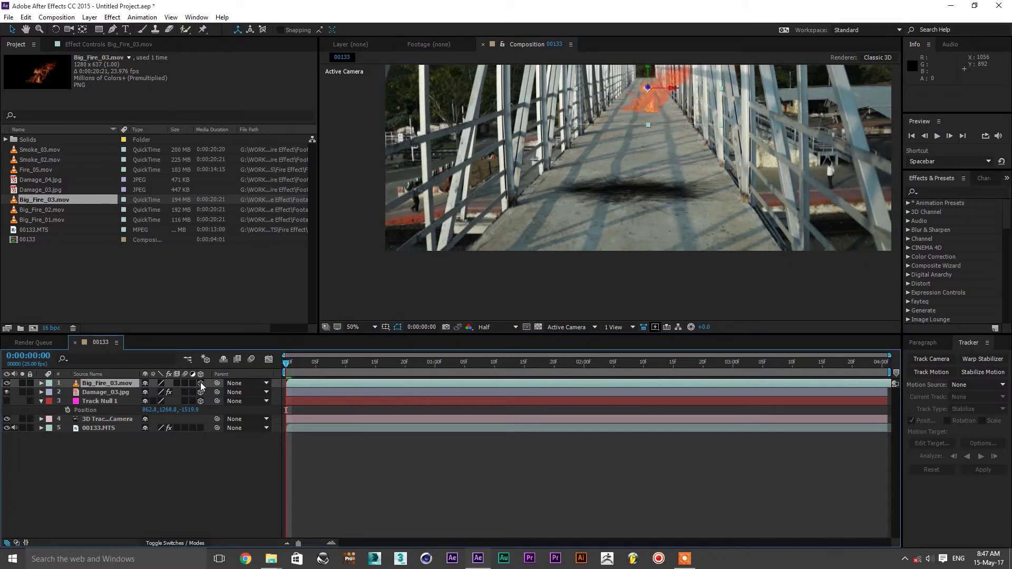
{"action": "left_click", "coordinate": [95, 409]}
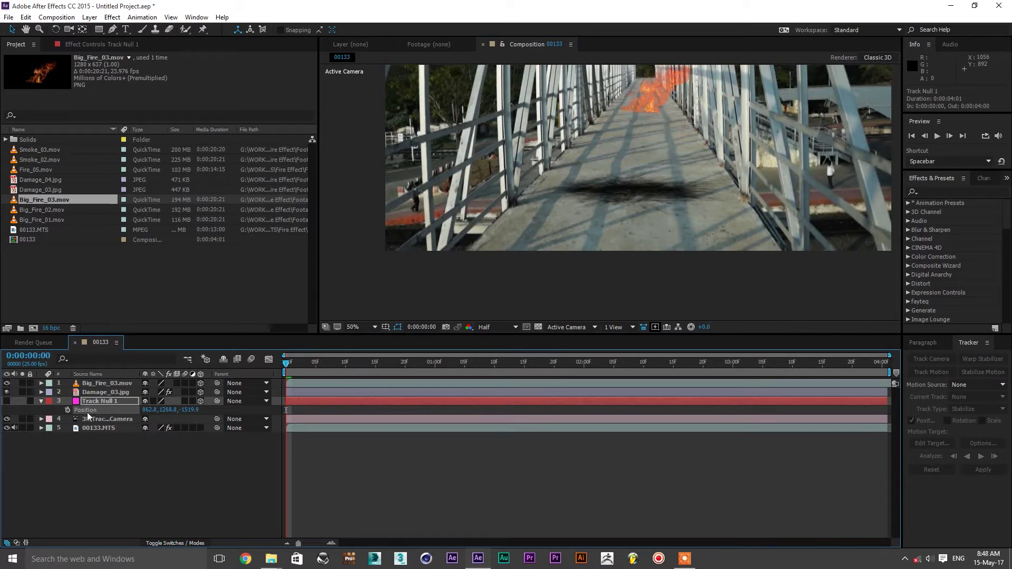
{"action": "left_click", "coordinate": [90, 384]}
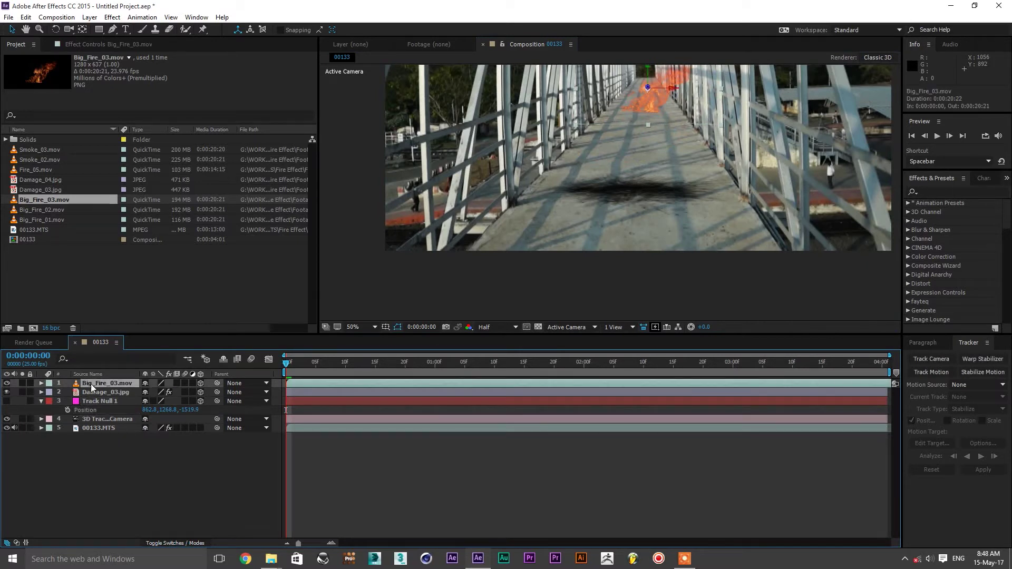
{"action": "key", "text": "ctrl+v"}
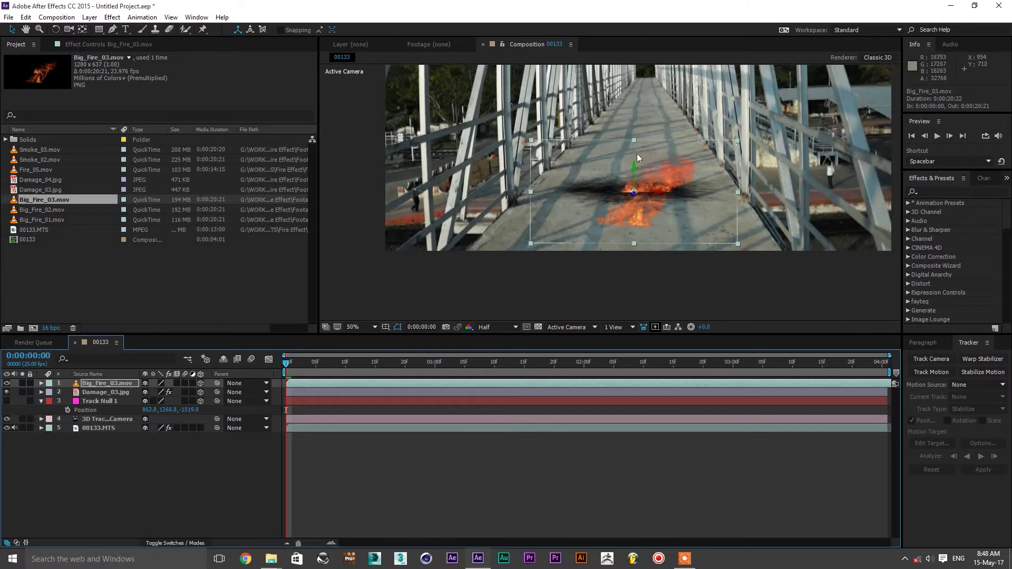
{"action": "left_click_drag", "start_coordinate": [634, 169], "coordinate": [637, 109]}
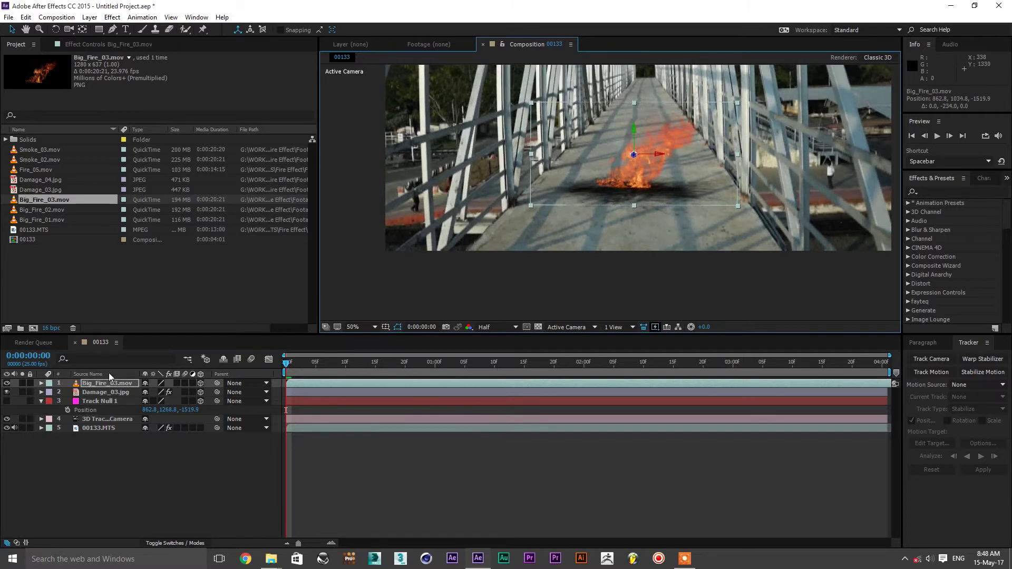
- Scale the fire layer to 137% and lift its base onto the walkway
{"action": "left_click", "coordinate": [121, 385]}
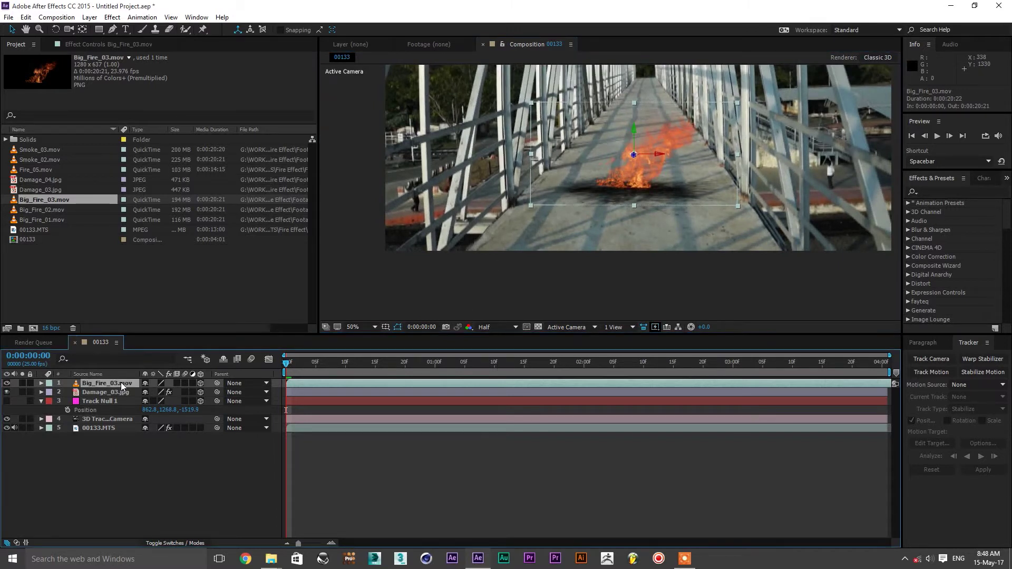
{"action": "key", "text": "s"}
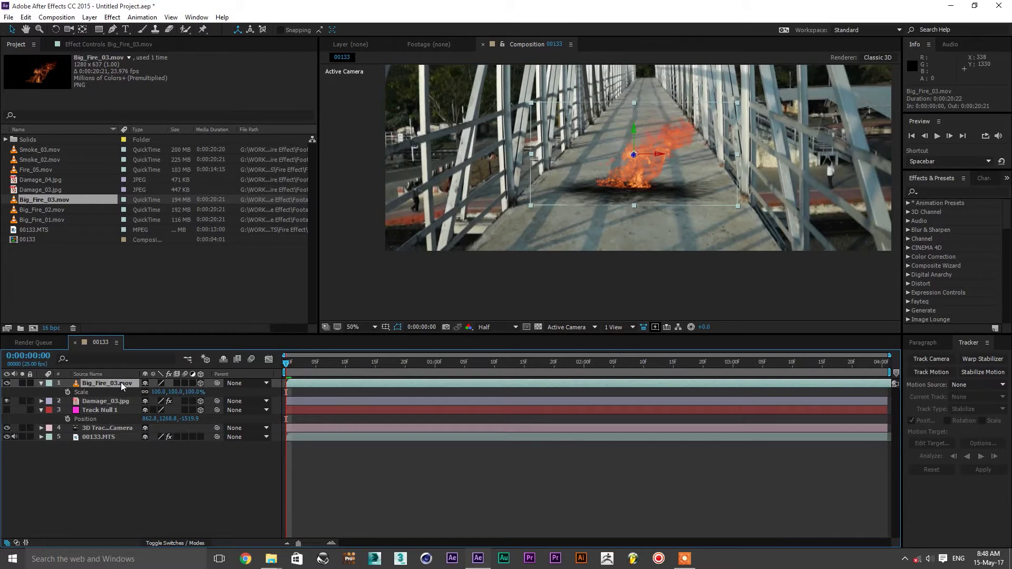
{"action": "left_click_drag", "start_coordinate": [160, 394], "coordinate": [179, 396]}
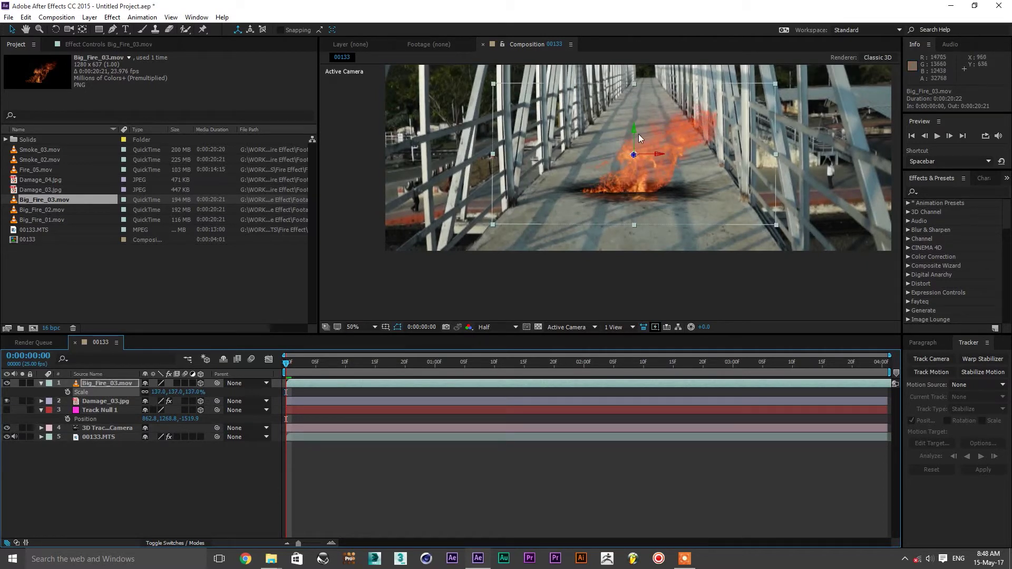
{"action": "left_click_drag", "start_coordinate": [633, 136], "coordinate": [638, 121]}
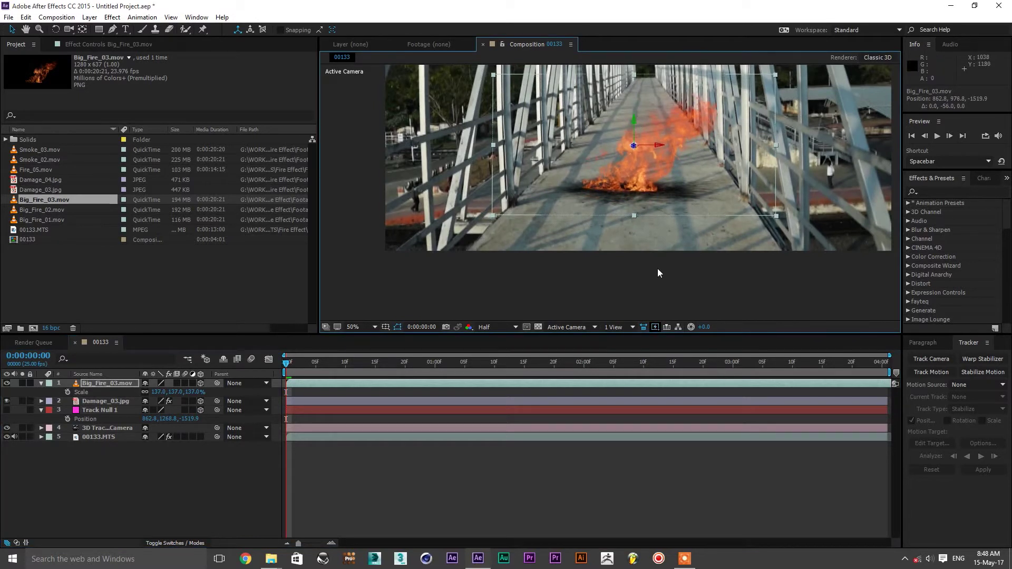
{"action": "left_click_drag", "start_coordinate": [656, 264], "coordinate": [650, 282]}
{"action": "left_click", "coordinate": [609, 485]}
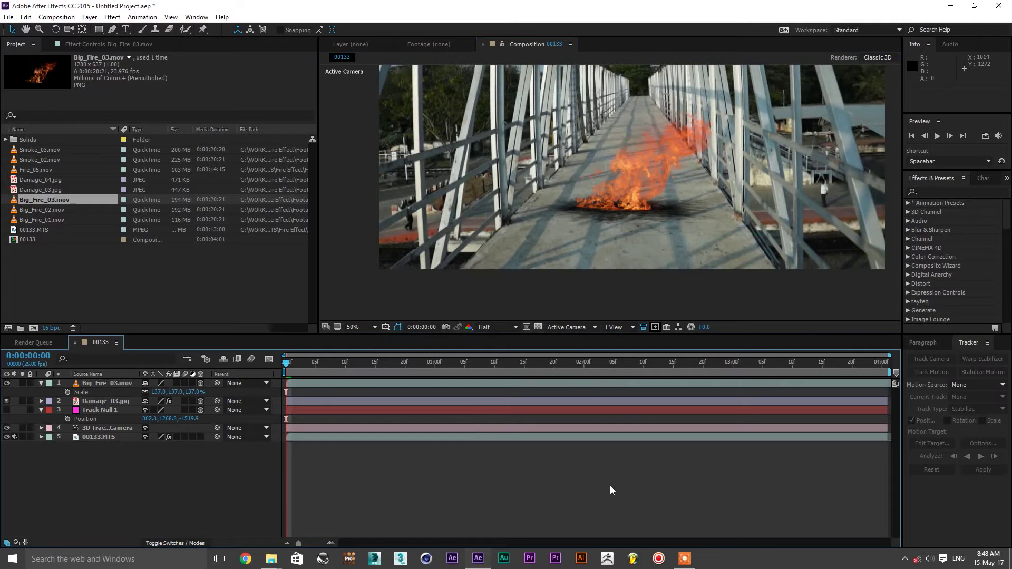
{"action": "key", "text": "space"}
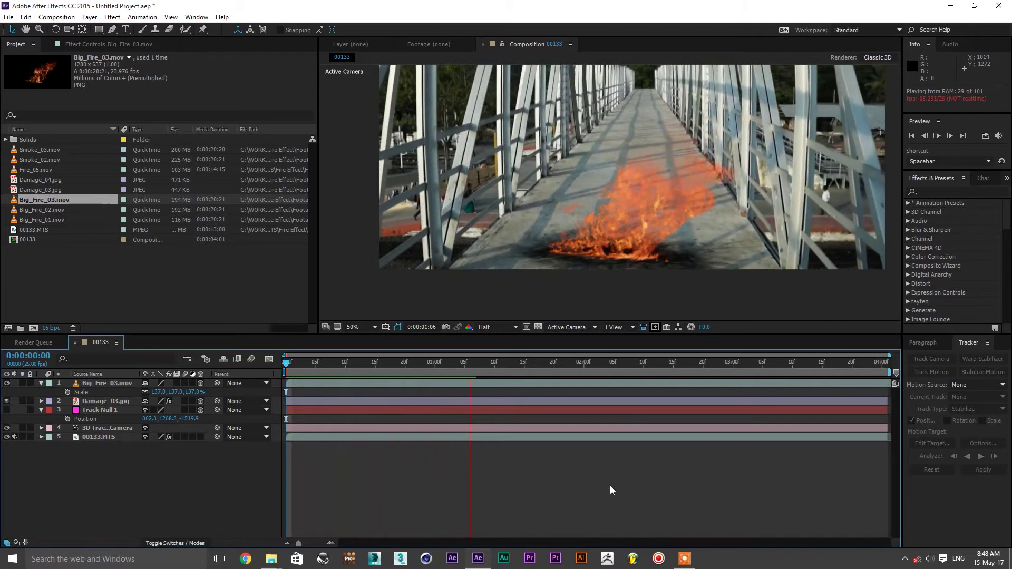
{"action": "key", "text": "space"}
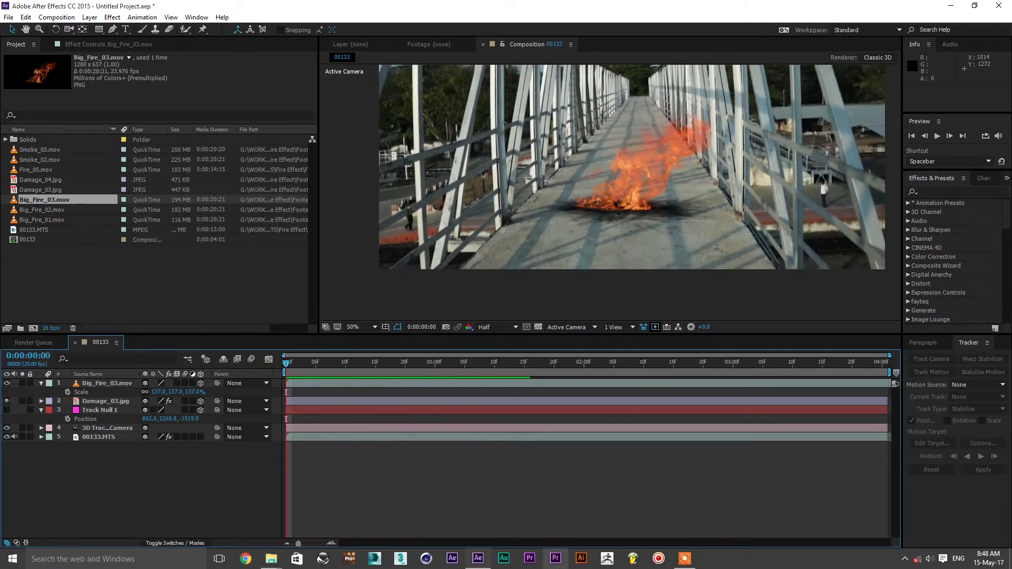
{"action": "left_click", "coordinate": [100, 383]}
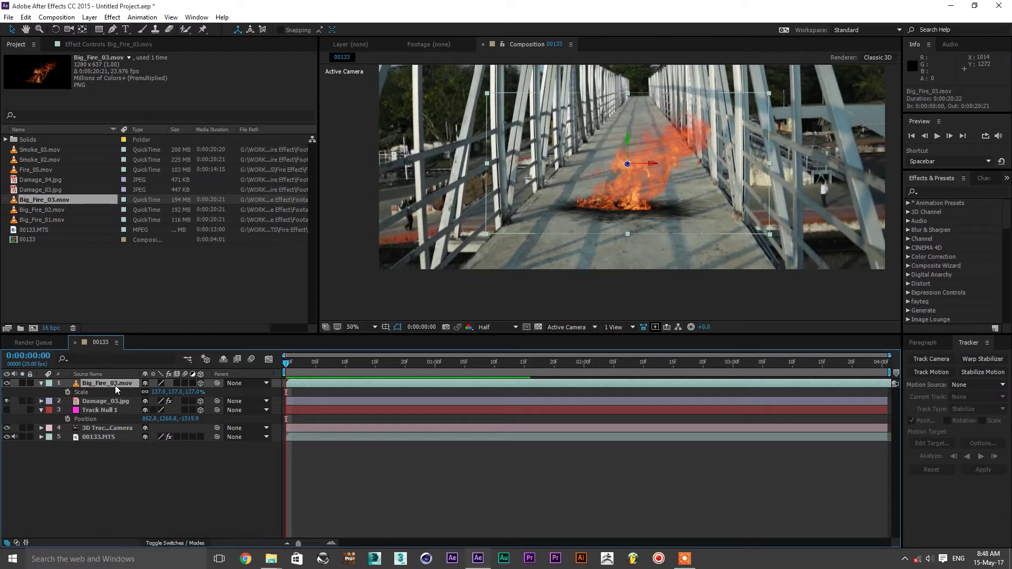
- Duplicate Big_Fire_03.mov and shift the copy to start two frames earlier
{"action": "key", "text": "ctrl+d"}
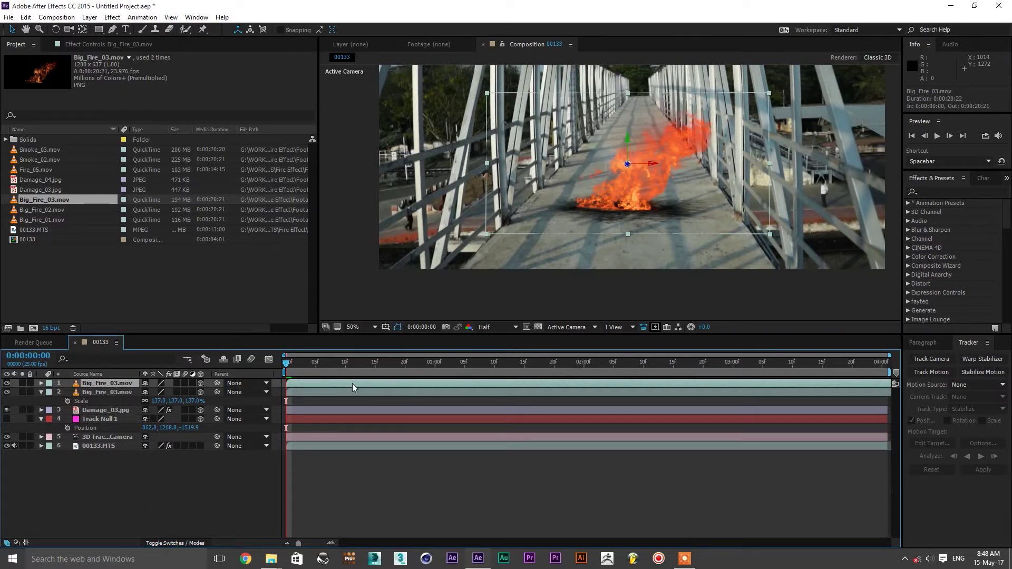
{"action": "mouse_move", "coordinate": [377, 382]}
{"action": "left_mouse_down"}
{"action": "mouse_move", "coordinate": [323, 384]}
{"action": "mouse_move", "coordinate": [416, 383]}
{"action": "mouse_move", "coordinate": [289, 386]}
{"action": "left_mouse_up"}
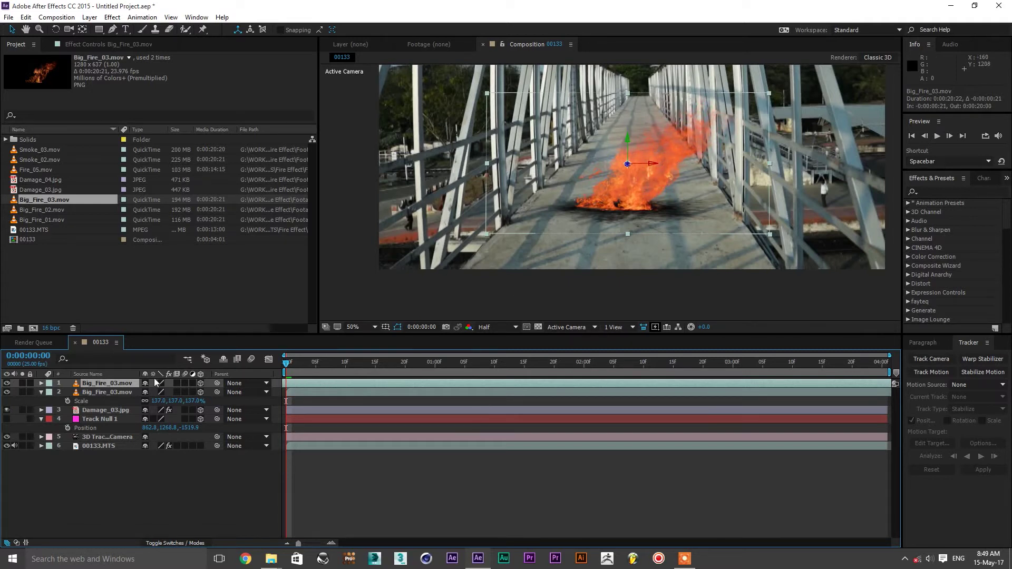
- Flip the top fire layer horizontally via Transform > Flip Horizontal and shift it left
{"action": "right_click", "coordinate": [109, 382]}
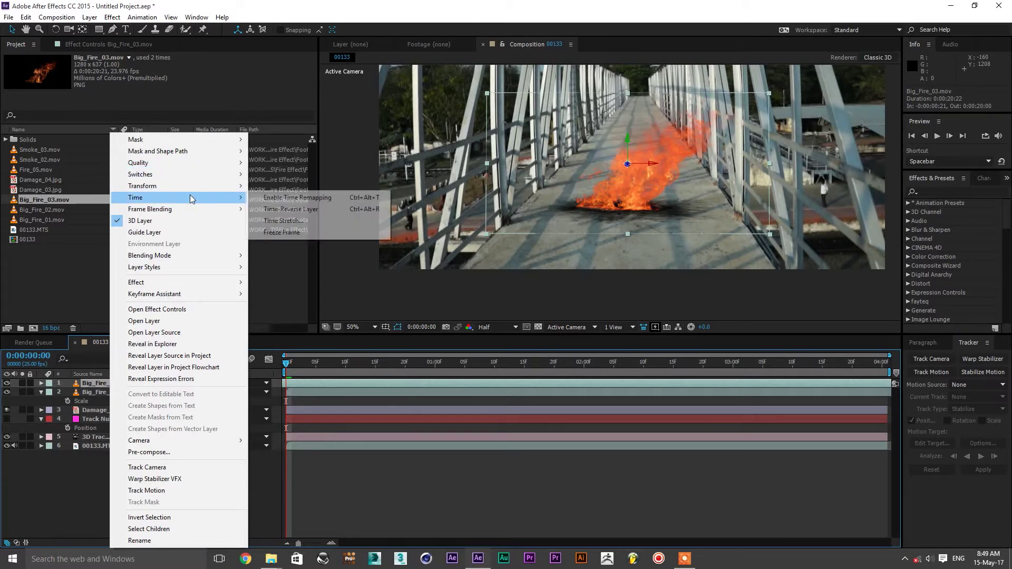
{"action": "mouse_move", "coordinate": [195, 182]}
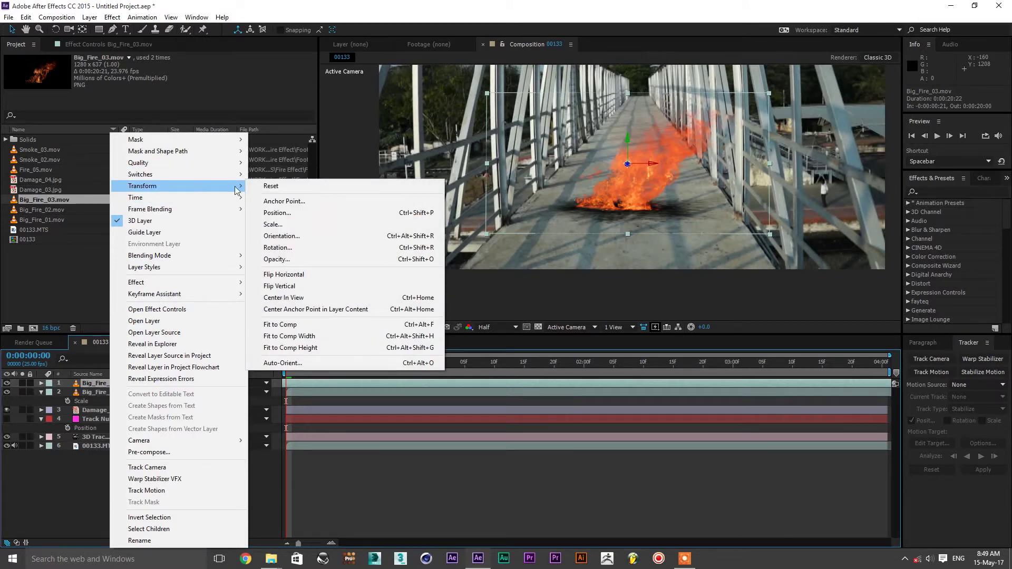
{"action": "left_click", "coordinate": [319, 277]}
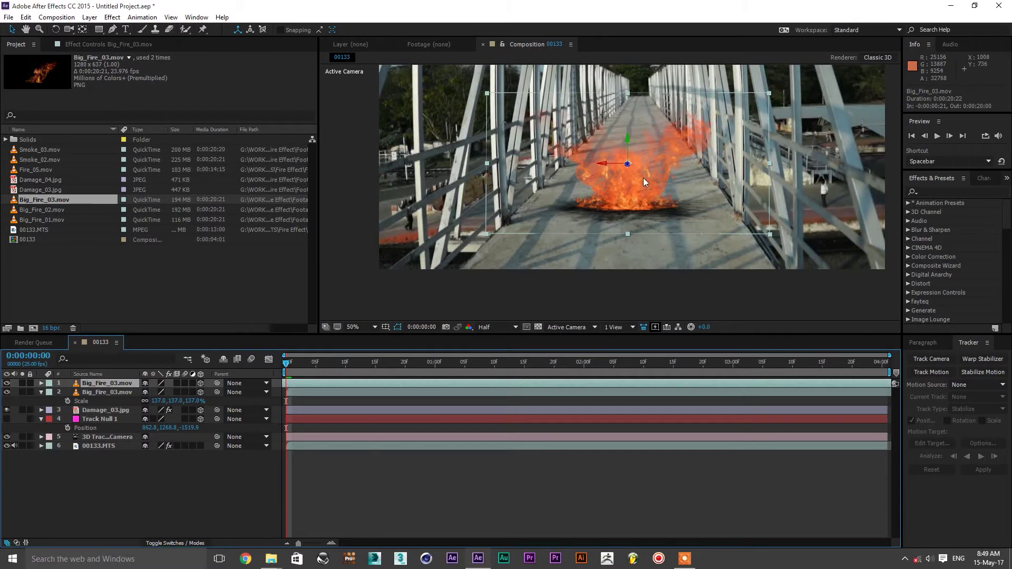
{"action": "left_click_drag", "start_coordinate": [647, 207], "coordinate": [625, 209]}
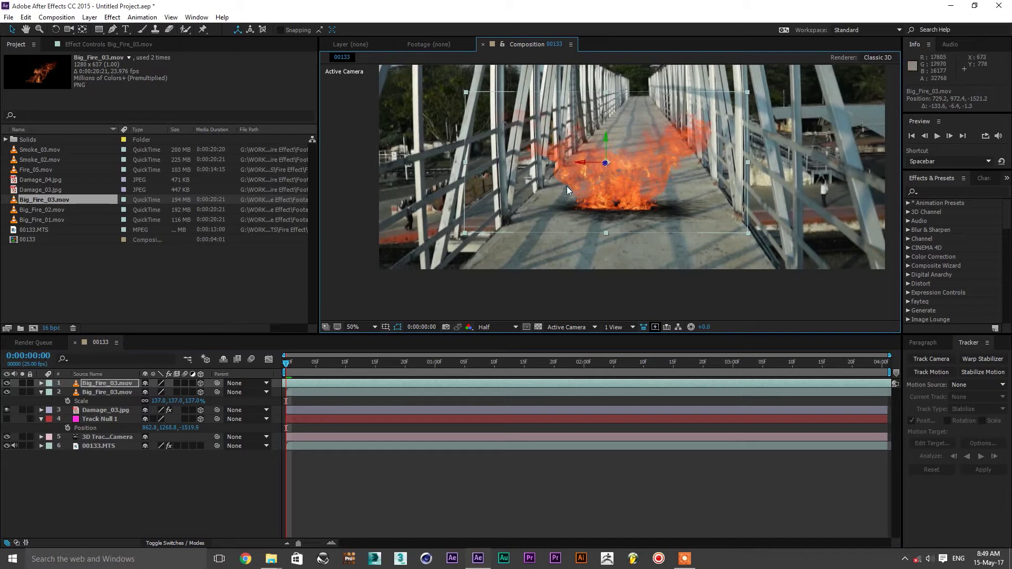
- Move the top fire layer deeper to position 729.2, 966.4, -1854.2
{"action": "left_click", "coordinate": [125, 385]}
{"action": "key", "text": "p"}
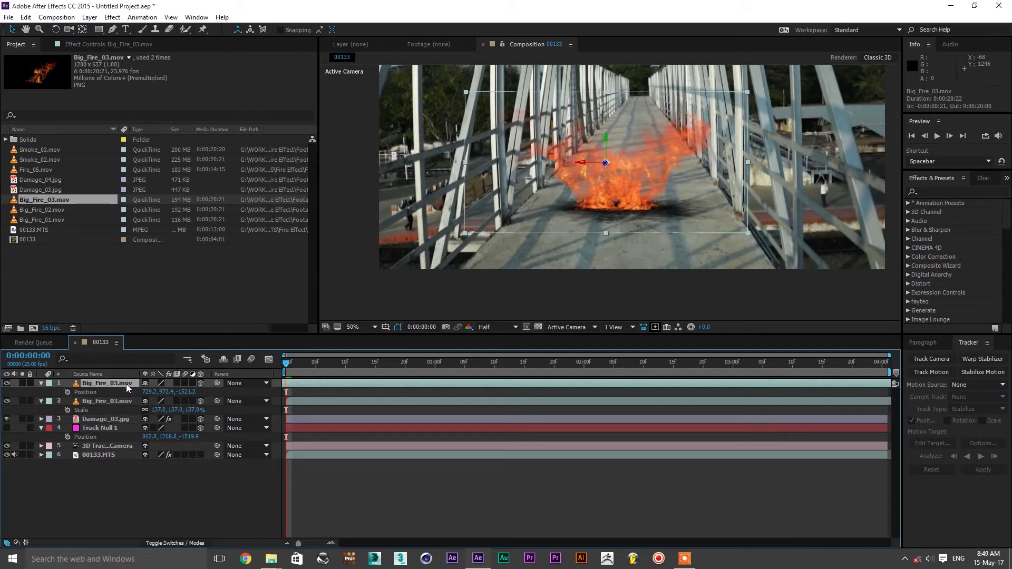
{"action": "mouse_move", "coordinate": [189, 392]}
{"action": "left_mouse_down"}
{"action": "mouse_move", "coordinate": [436, 397]}
{"action": "mouse_move", "coordinate": [1, 406]}
{"action": "mouse_move", "coordinate": [620, 130]}
{"action": "mouse_move", "coordinate": [602, 143]}
{"action": "left_mouse_up"}
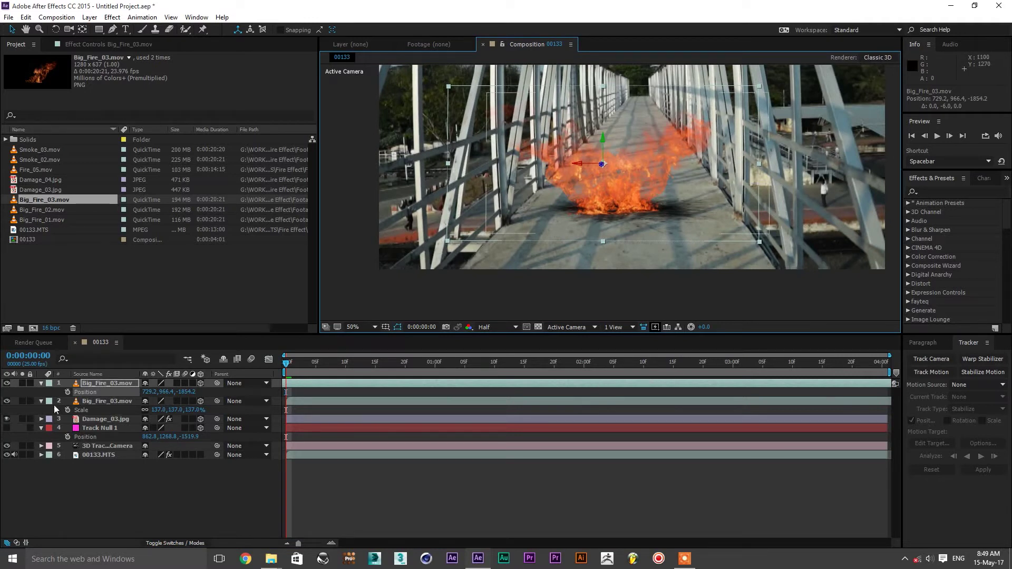
- Set both Big_Fire_03.mov layers to Screen blend mode
{"action": "left_click", "coordinate": [163, 545]}
{"action": "left_click", "coordinate": [162, 383]}
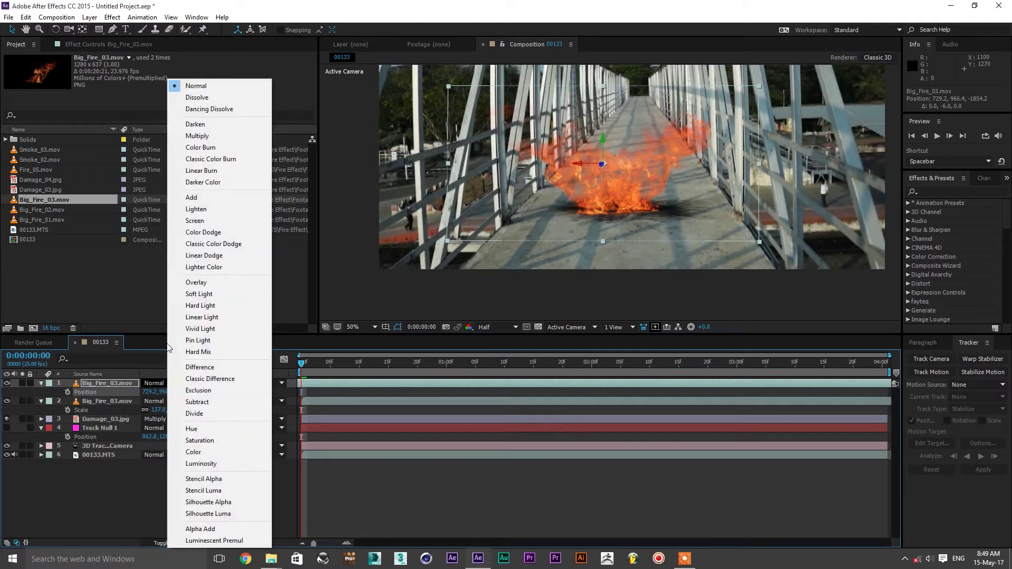
{"action": "left_click", "coordinate": [211, 224]}
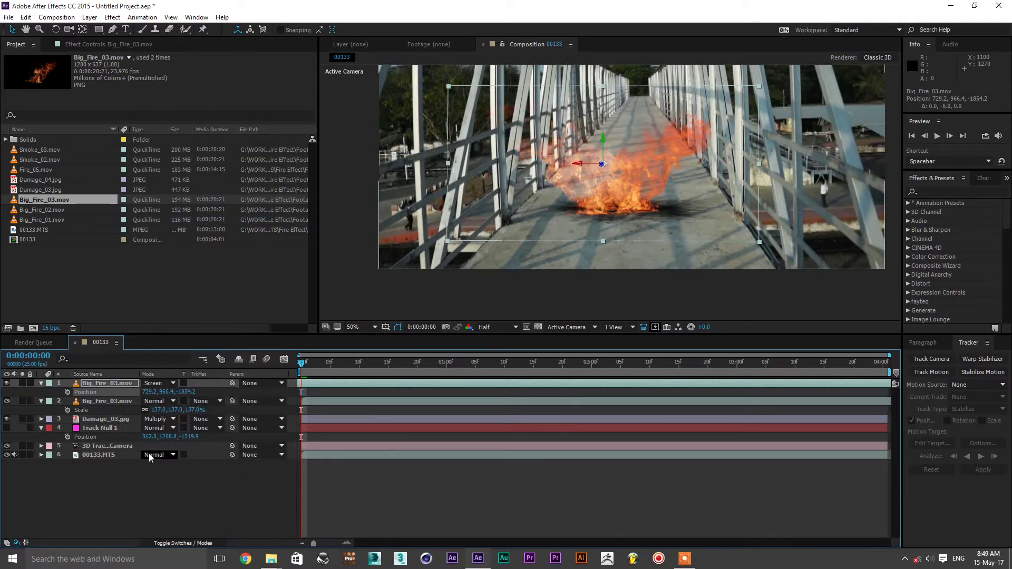
{"action": "left_click", "coordinate": [163, 399]}
{"action": "left_click", "coordinate": [231, 222]}
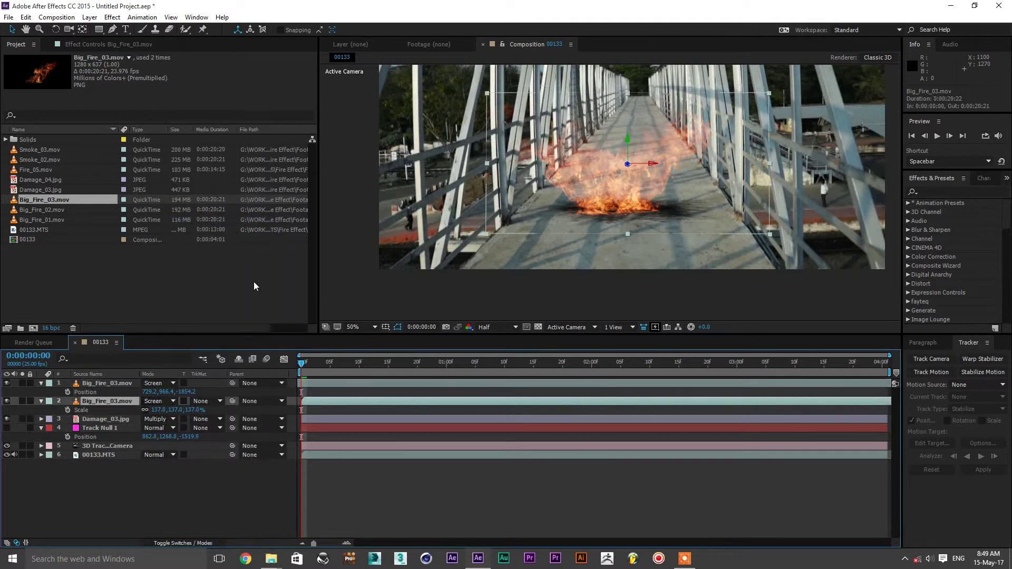
- Deselect the layers, preview the composite, and drag the playhead back to the start
{"action": "left_click", "coordinate": [415, 485]}
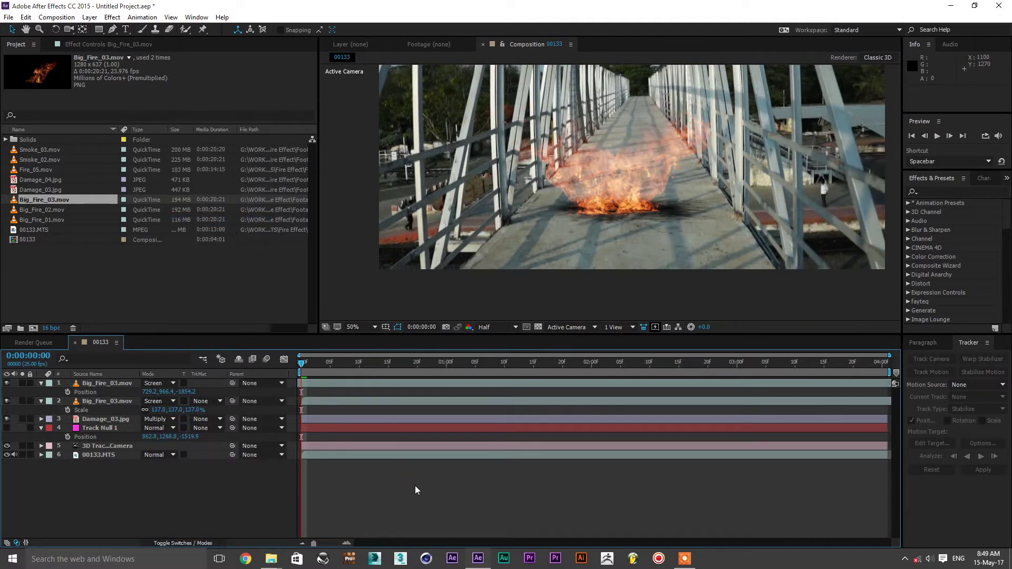
{"action": "key", "text": "space"}
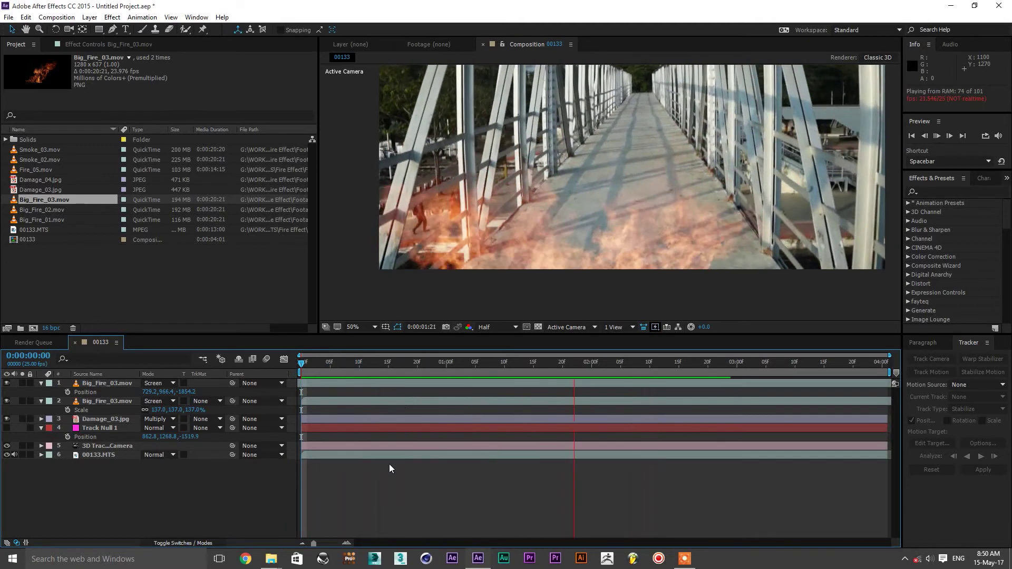
{"action": "left_click_drag", "start_coordinate": [352, 361], "coordinate": [313, 362]}
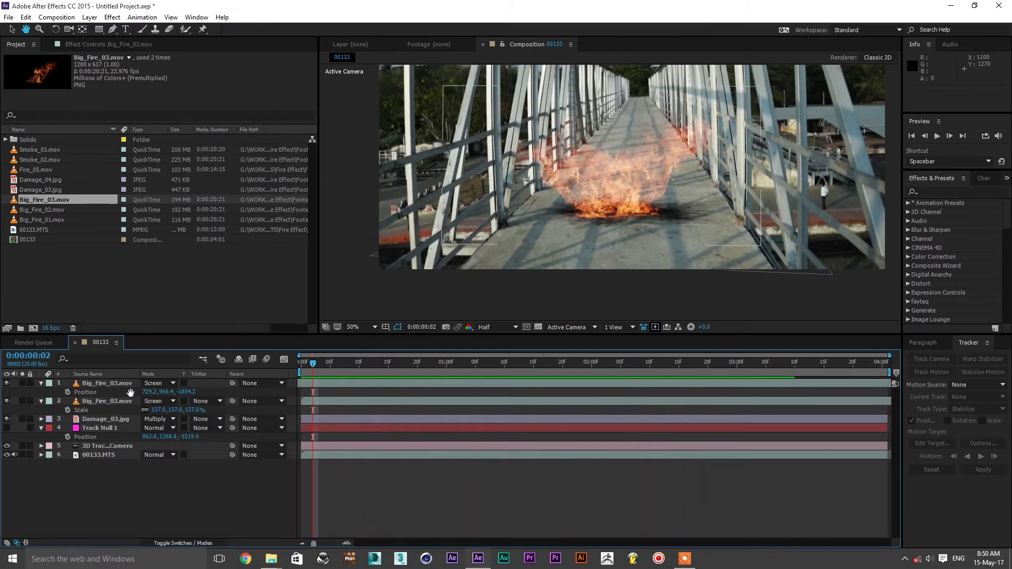
- Scale the mirrored top fire layer to -180, 180, 180%
{"action": "left_click", "coordinate": [112, 382]}
{"action": "key", "text": "s"}
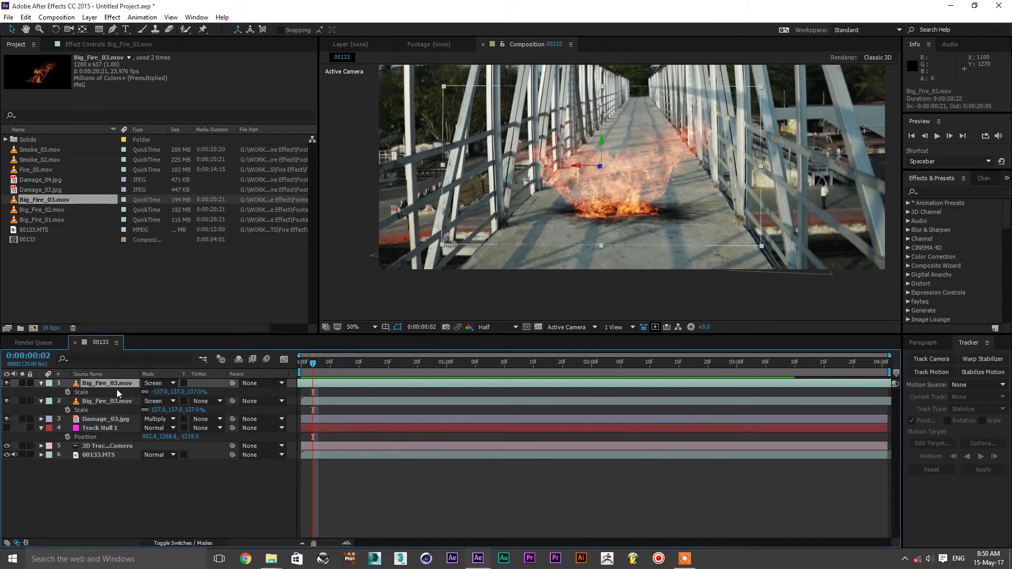
{"action": "left_click_drag", "start_coordinate": [160, 392], "coordinate": [135, 391]}
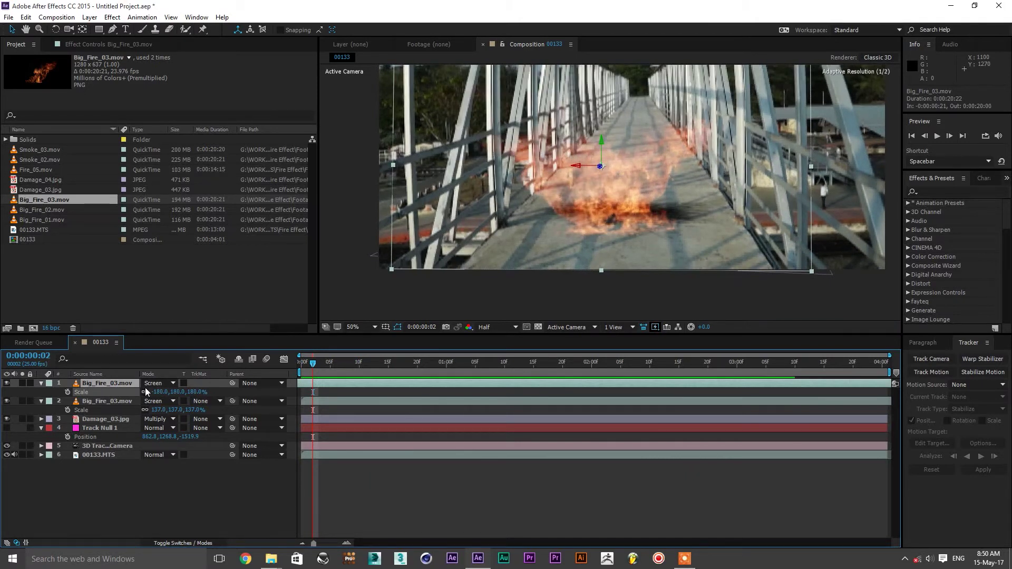
- Reposition the enlarged fire on the walkway, then select the 3D Tracker Camera layer
{"action": "mouse_move", "coordinate": [627, 241]}
{"action": "left_mouse_down"}
{"action": "mouse_move", "coordinate": [624, 220]}
{"action": "mouse_move", "coordinate": [644, 225]}
{"action": "left_mouse_up"}
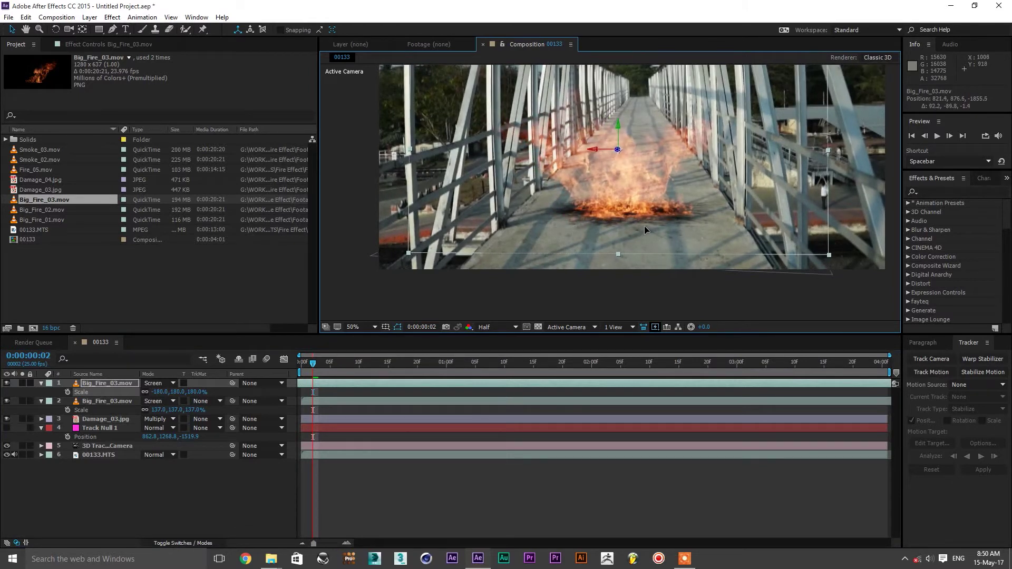
{"action": "left_click_drag", "start_coordinate": [636, 243], "coordinate": [637, 244]}
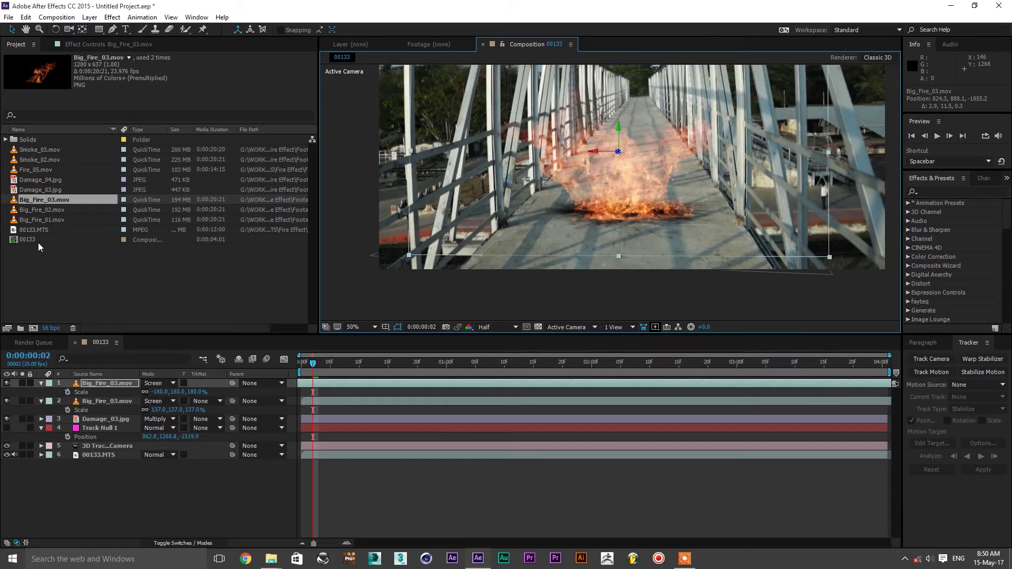
{"action": "left_click", "coordinate": [95, 383]}
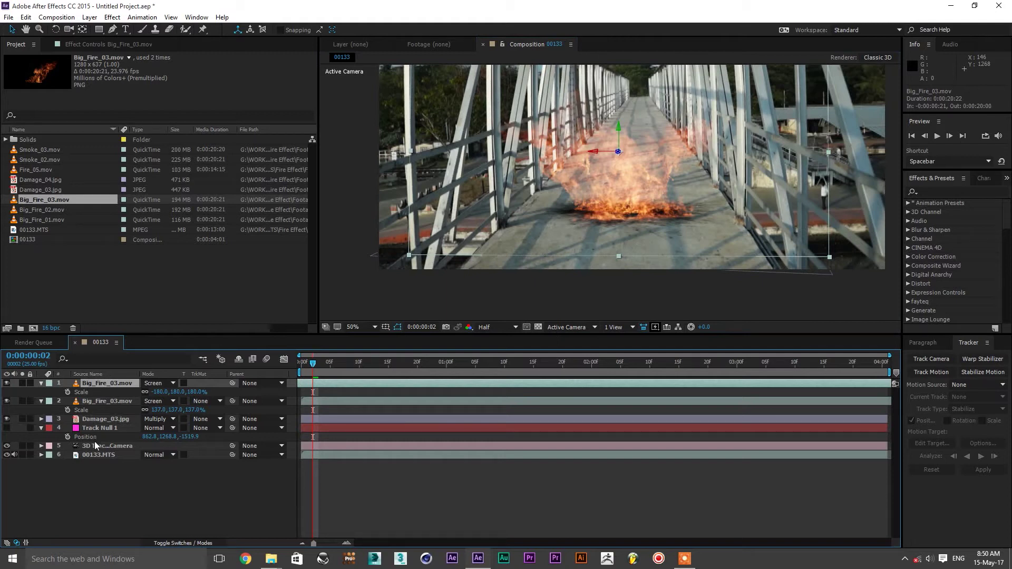
{"action": "left_click", "coordinate": [109, 446]}
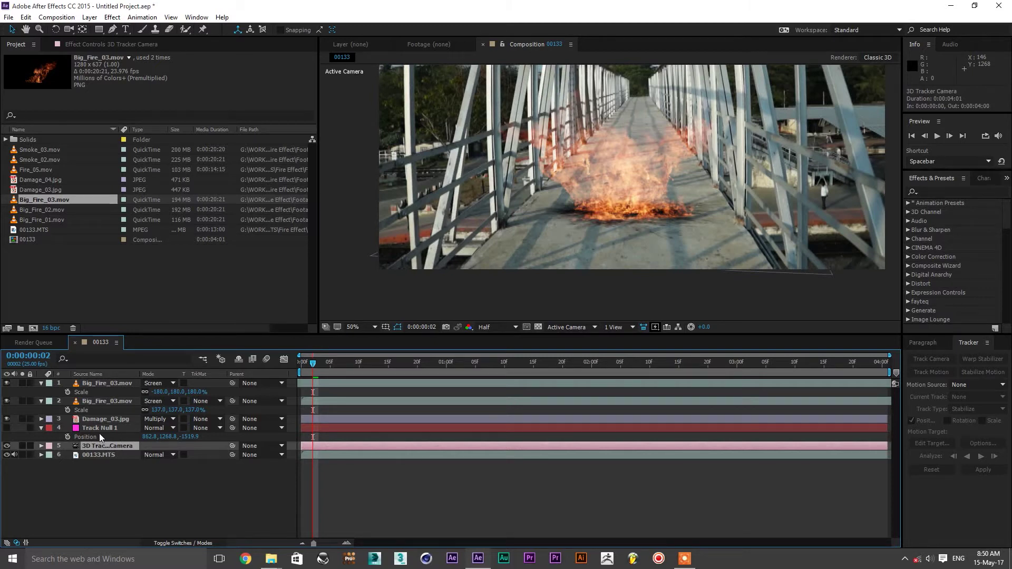
- Duplicate the 3D Tracker Camera and select the copy together with both fire layers
{"action": "key", "text": "ctrl+d"}
{"action": "left_click", "coordinate": [27, 17]}
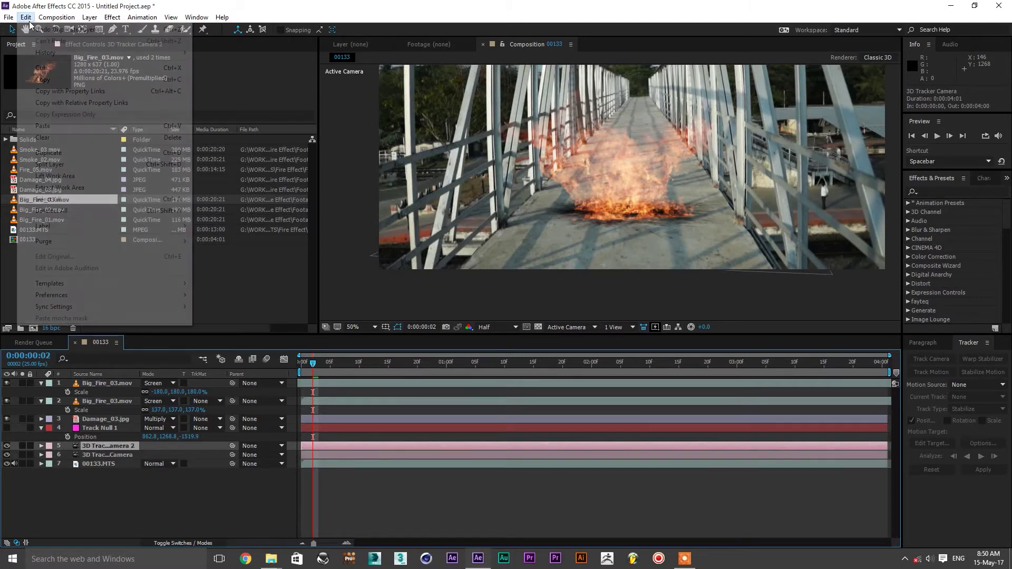
{"action": "left_click", "coordinate": [122, 484]}
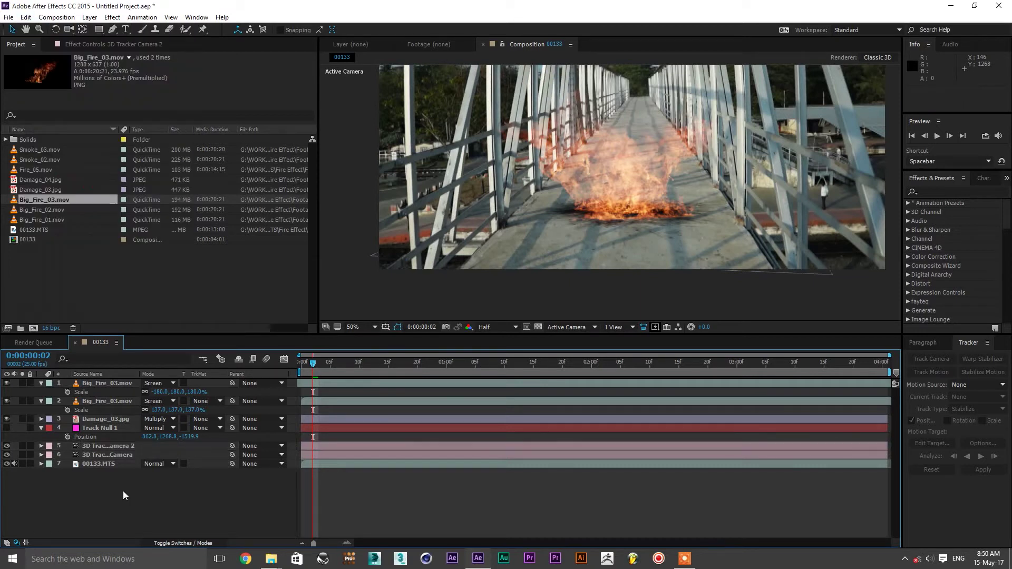
{"action": "left_click", "coordinate": [101, 446]}
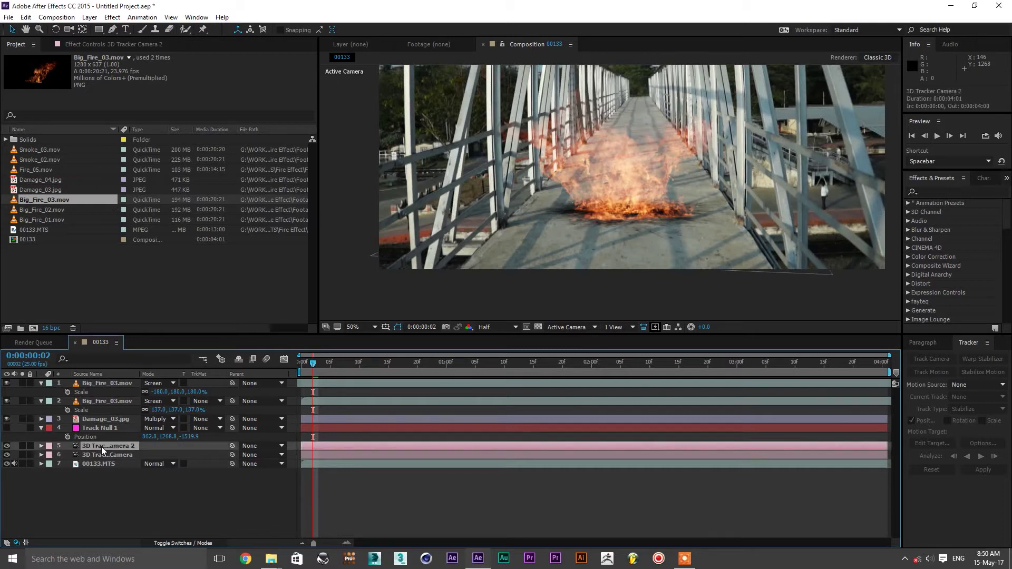
{"action": "left_click", "coordinate": [105, 401], "text": "ctrl"}
{"action": "left_click", "coordinate": [105, 382], "text": "ctrl"}
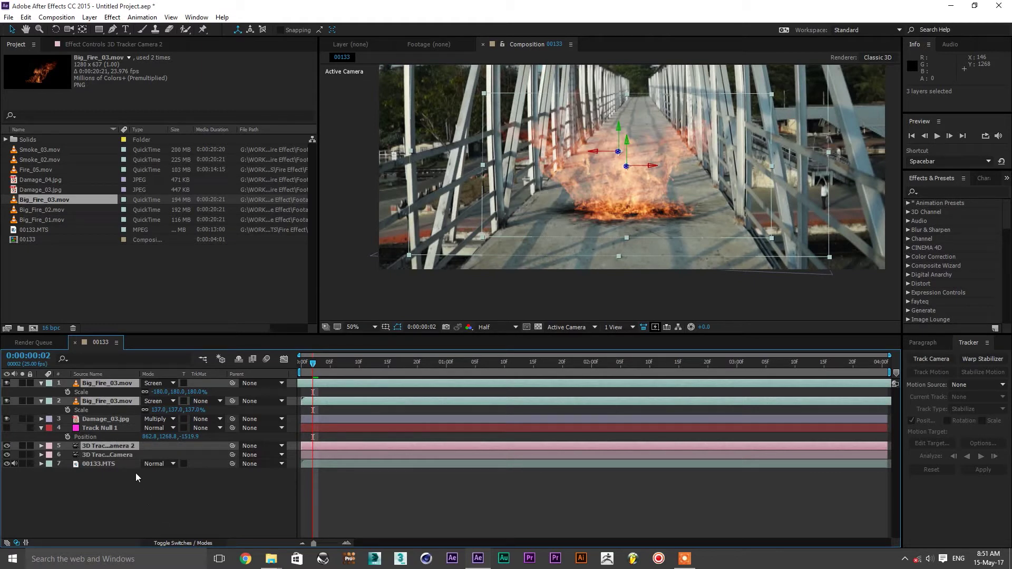
{"action": "left_click", "coordinate": [25, 17]}
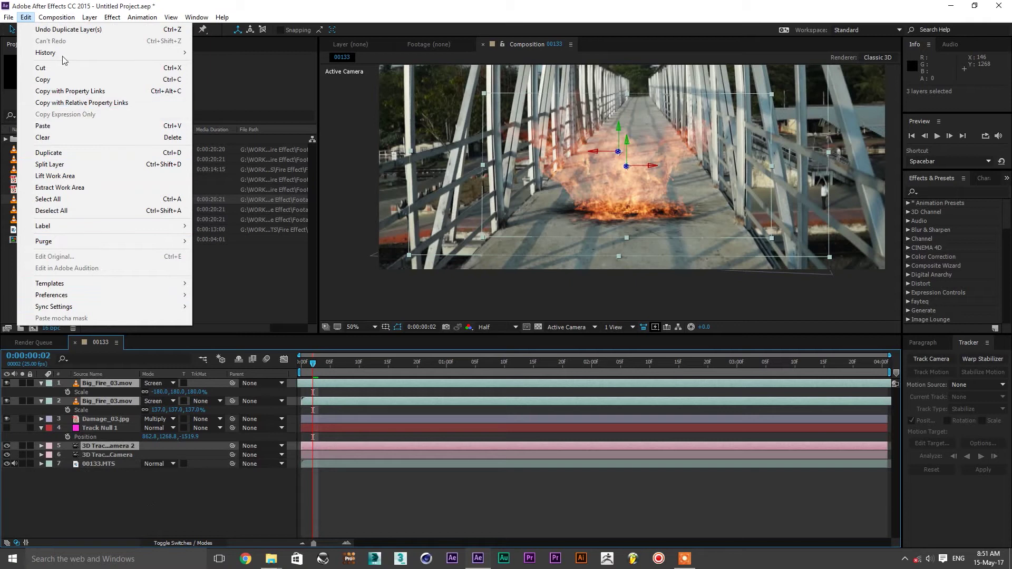
{"action": "mouse_move", "coordinate": [59, 22]}
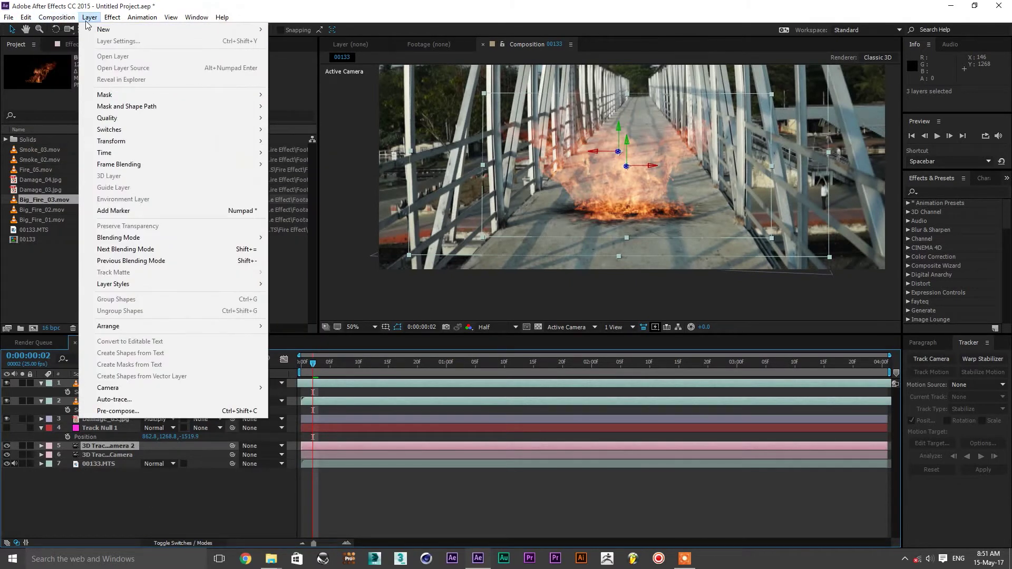
- Pre-compose the selected layers into Pre-comp 1, moving all attributes, and preview it
{"action": "left_click", "coordinate": [149, 412]}
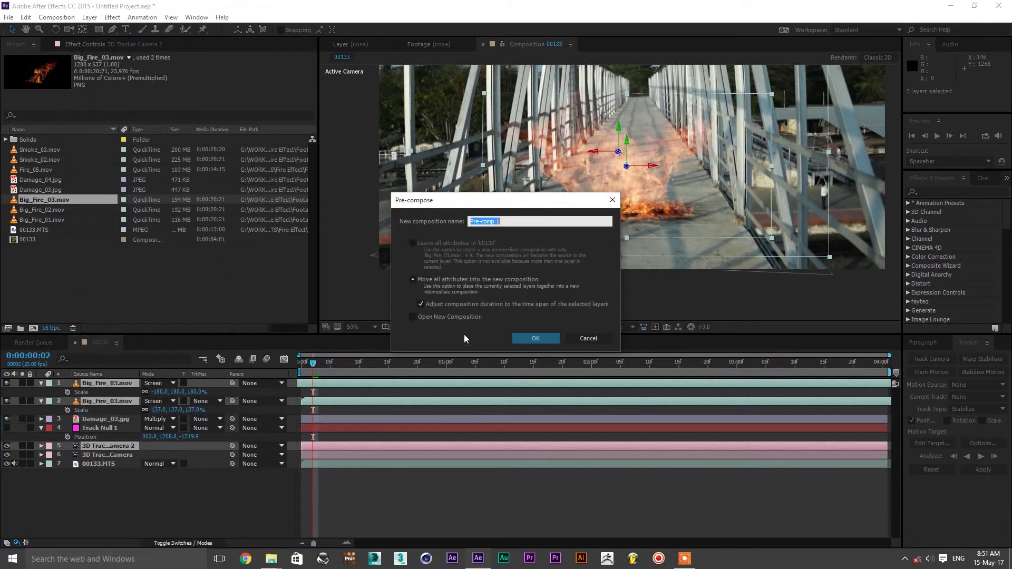
{"action": "left_click", "coordinate": [430, 279]}
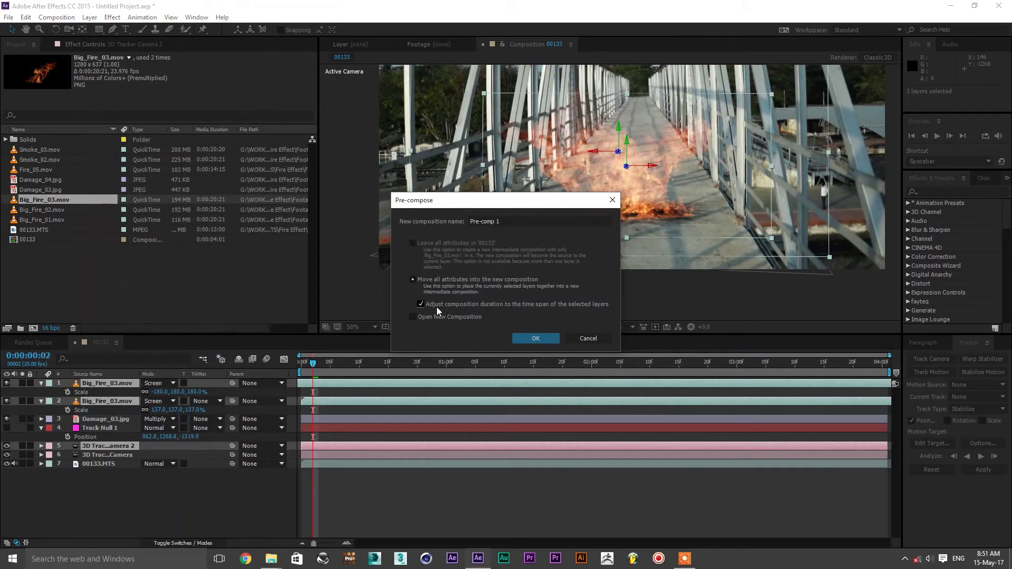
{"action": "left_click", "coordinate": [523, 339]}
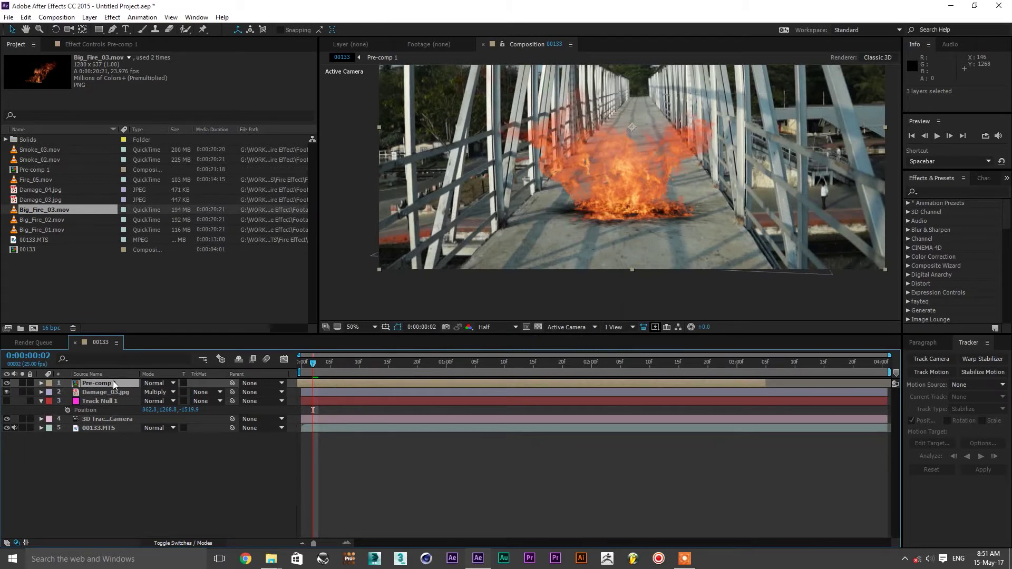
{"action": "key", "text": "space"}
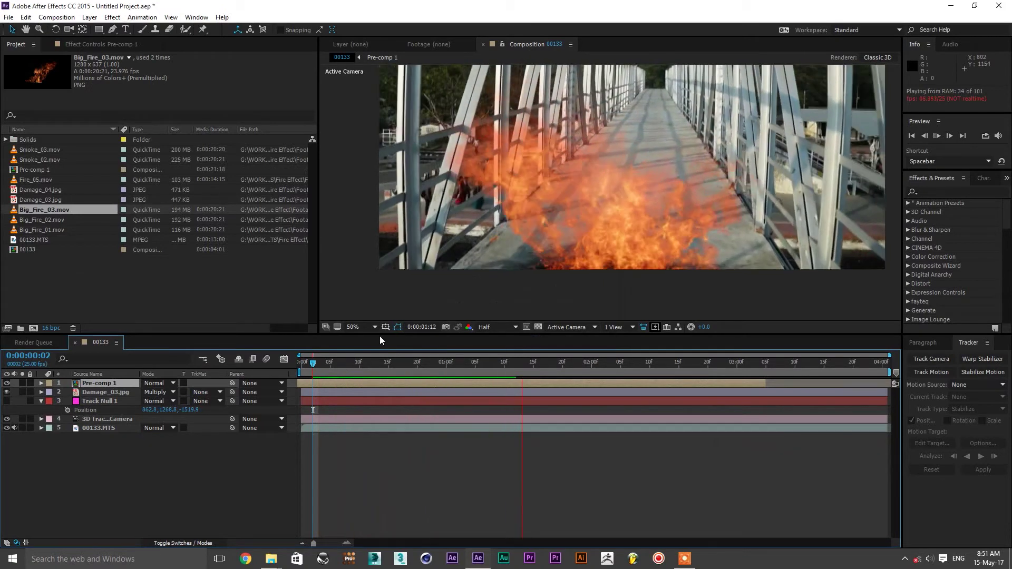
{"action": "left_click", "coordinate": [324, 363]}
{"action": "left_click_drag", "start_coordinate": [311, 362], "coordinate": [299, 363]}
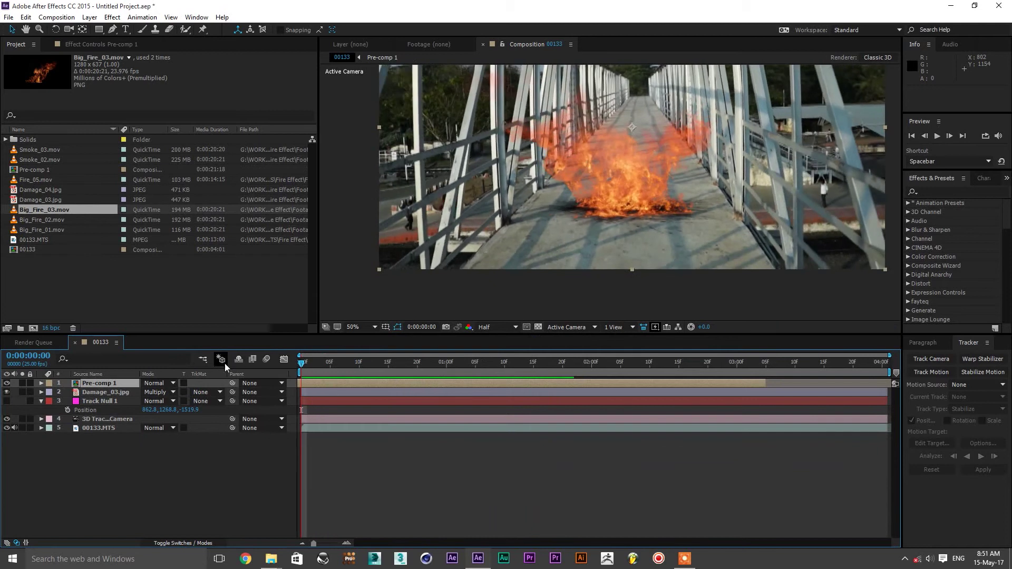
- Set Pre-comp 1 to Screen blending and rename the layer Fire
{"action": "left_click", "coordinate": [157, 384]}
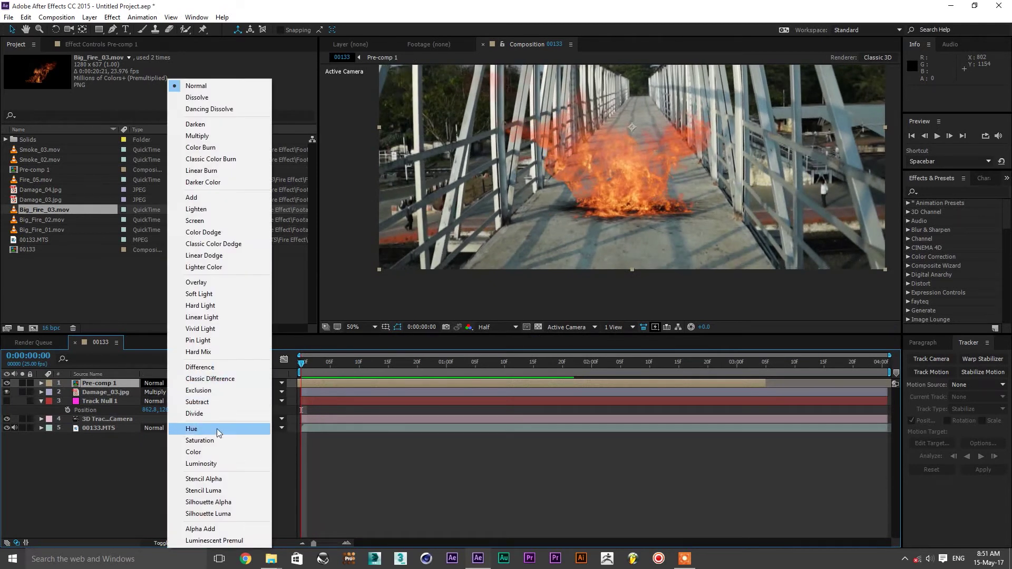
{"action": "left_click", "coordinate": [229, 228]}
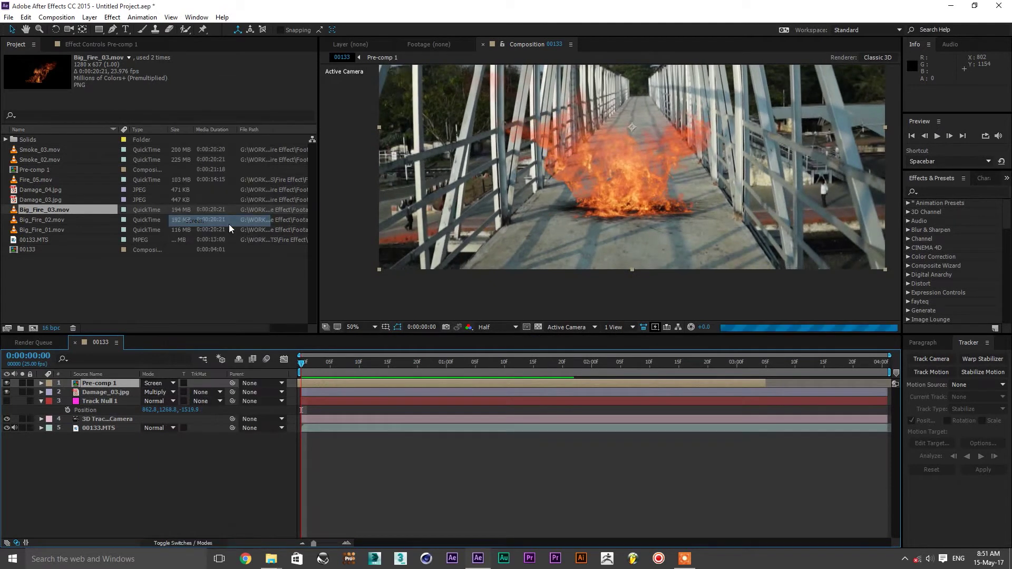
{"action": "right_click", "coordinate": [104, 389]}
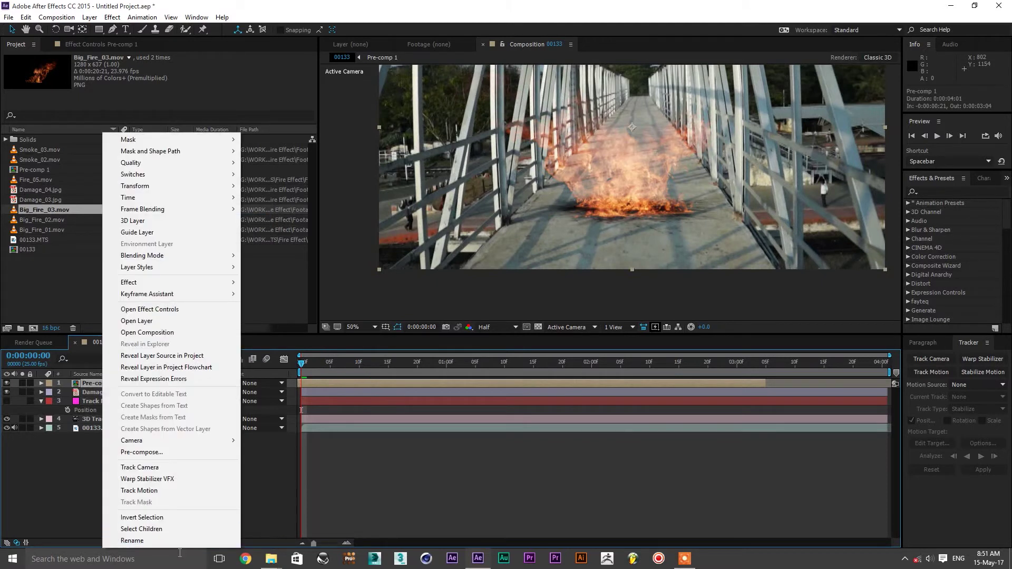
{"action": "left_click", "coordinate": [132, 540]}
{"action": "type", "text": "Fire"}
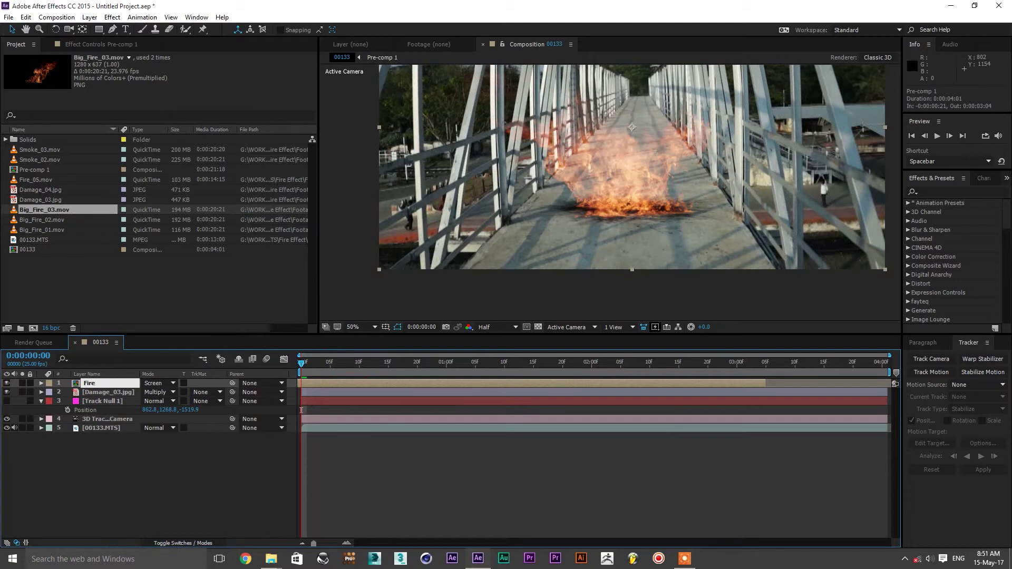
{"action": "left_click", "coordinate": [153, 498]}
{"action": "left_click", "coordinate": [86, 385]}
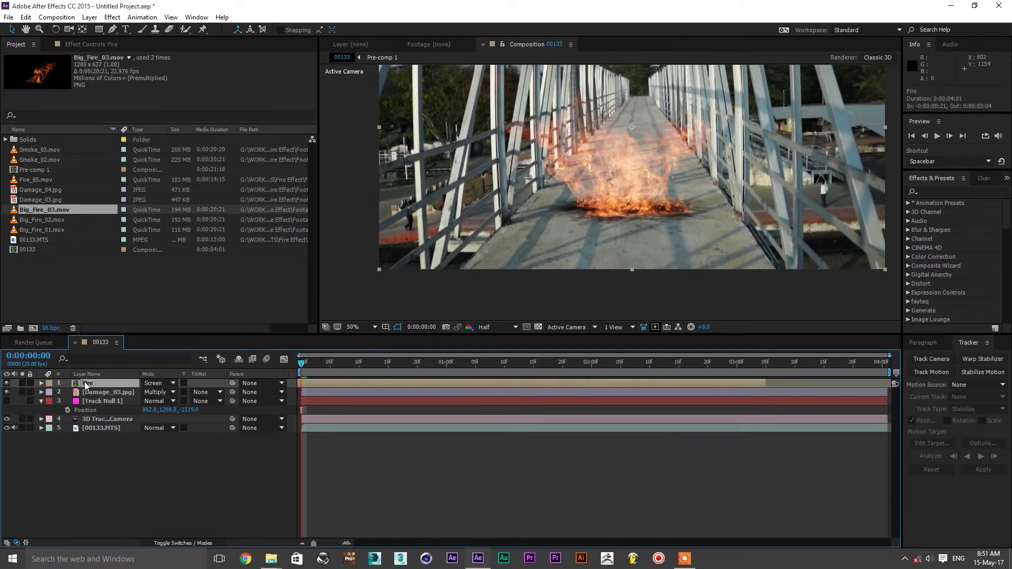
- Apply a Stylize Glow effect to the Fire layer with intensity 0.5
{"action": "left_click", "coordinate": [112, 17]}
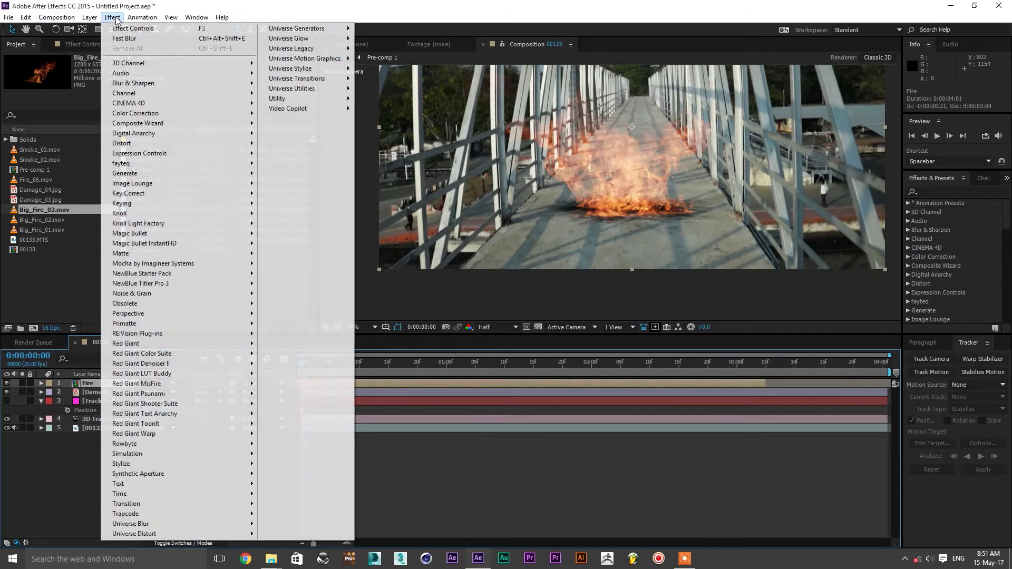
{"action": "mouse_move", "coordinate": [215, 304]}
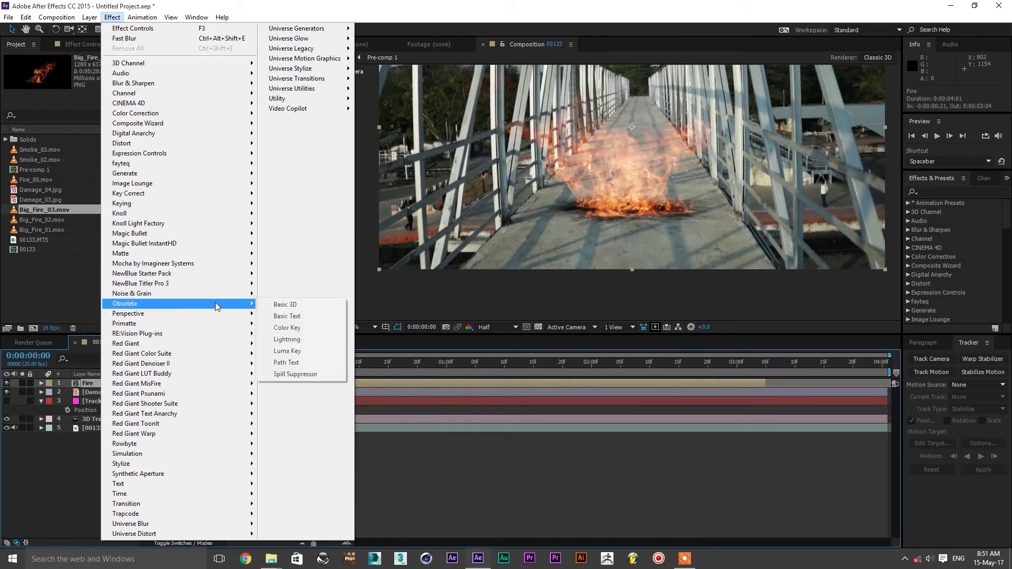
{"action": "mouse_move", "coordinate": [213, 464]}
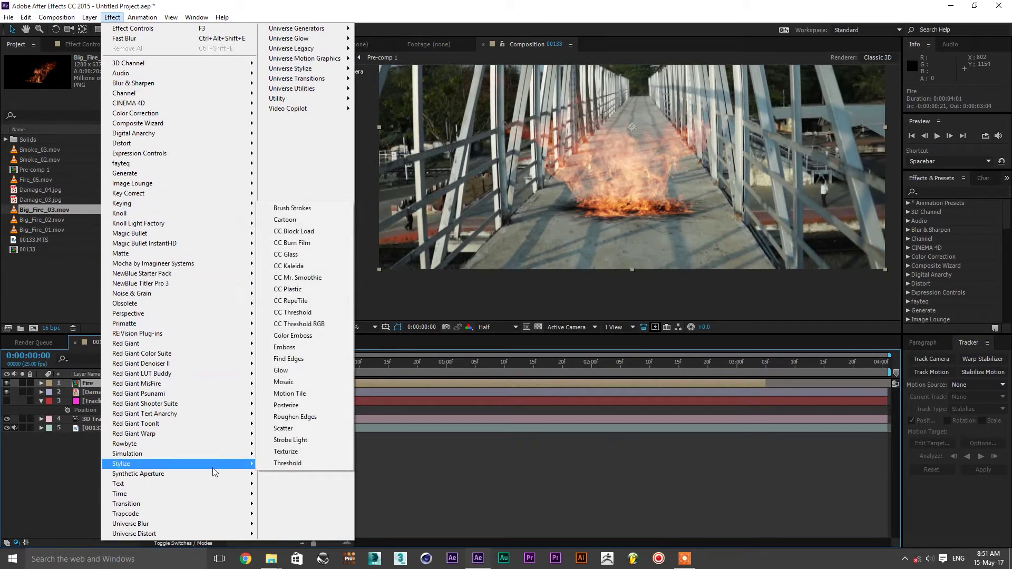
{"action": "left_click", "coordinate": [293, 371]}
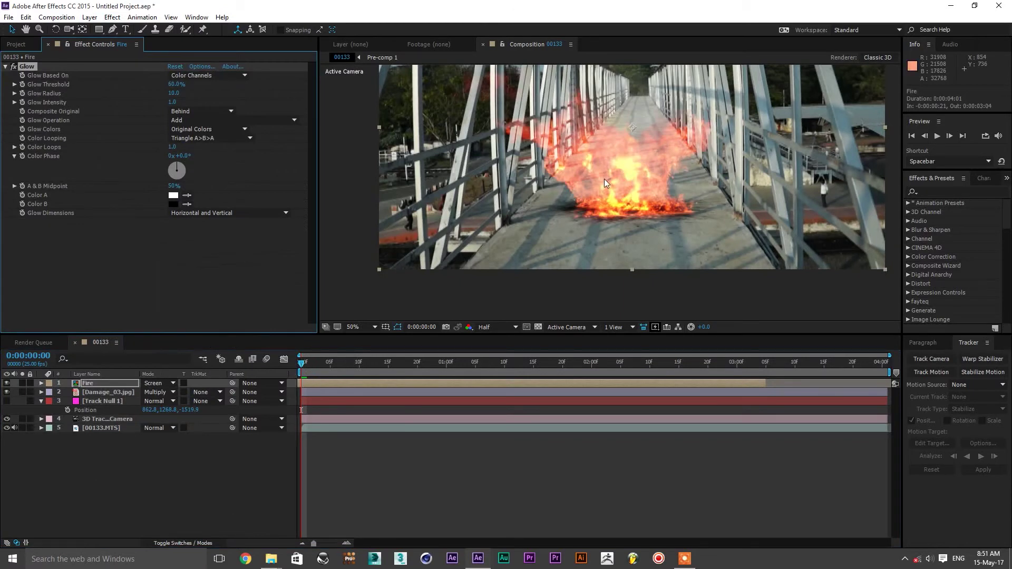
{"action": "left_click", "coordinate": [172, 102]}
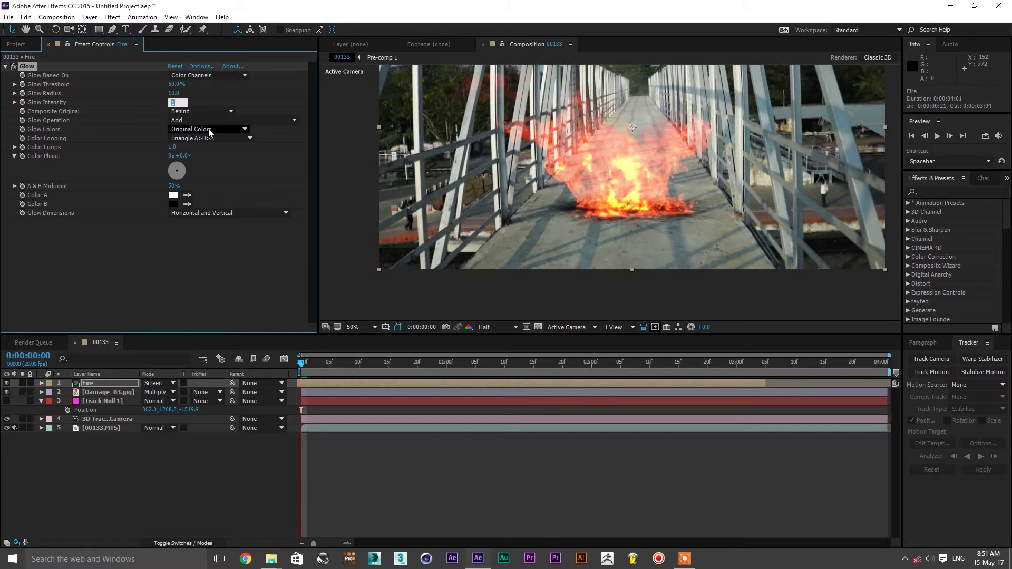
{"action": "type", "text": "0.5"}
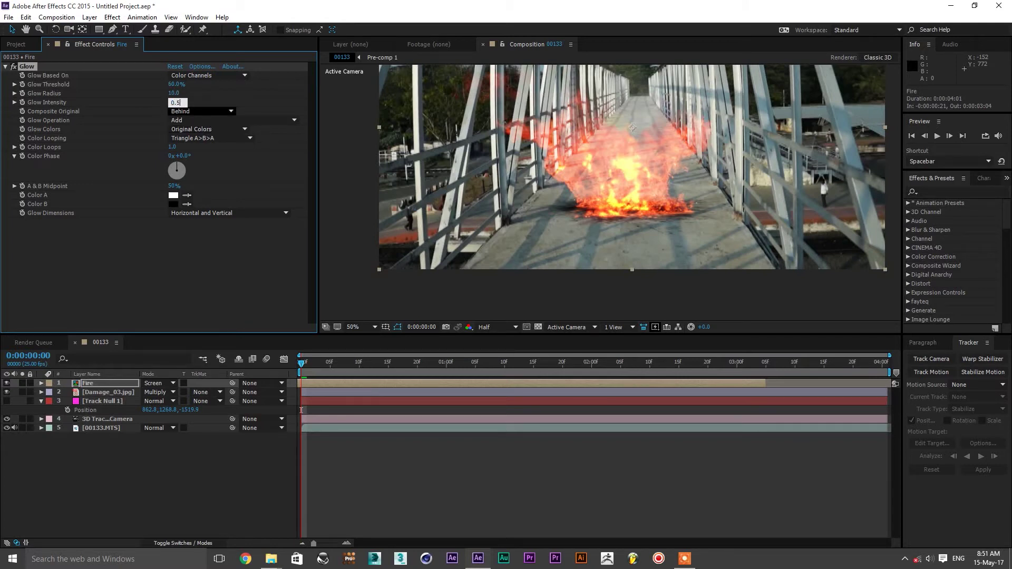
{"action": "left_click", "coordinate": [227, 264]}
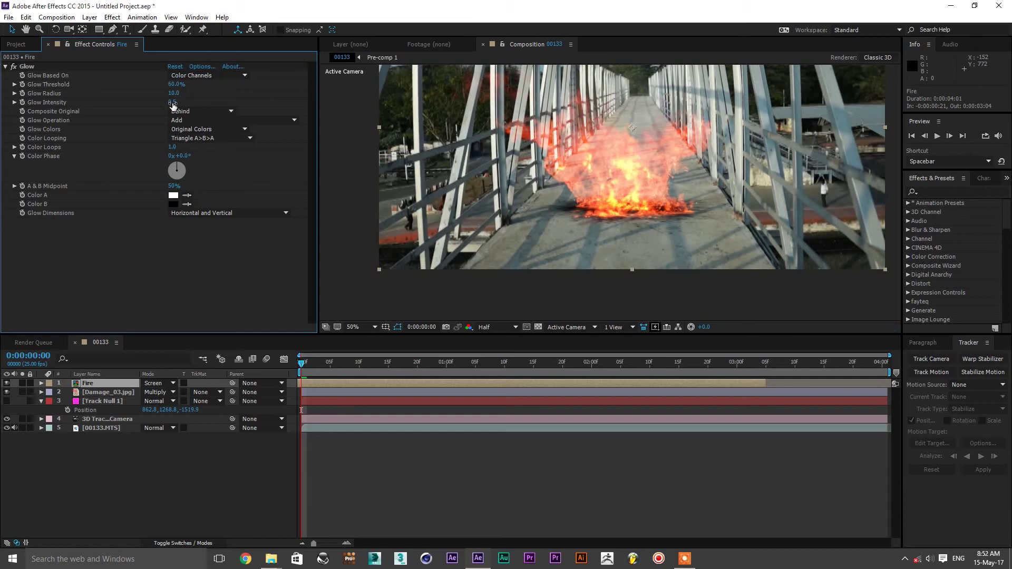
- Scrub the glow radius to 129 and the glow threshold to 67.1%
{"action": "left_click_drag", "start_coordinate": [173, 93], "coordinate": [212, 93]}
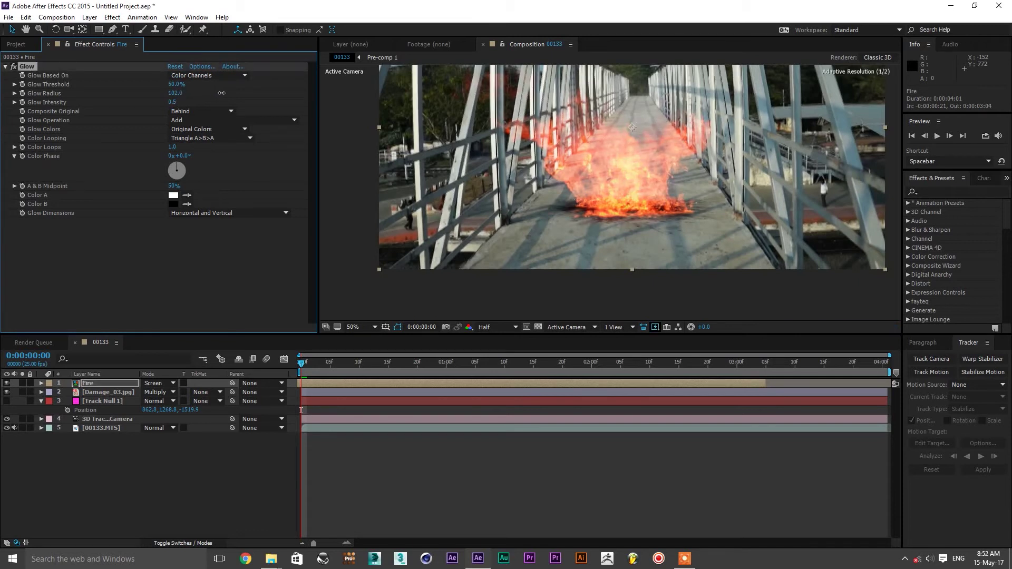
{"action": "left_click_drag", "start_coordinate": [253, 90], "coordinate": [222, 93]}
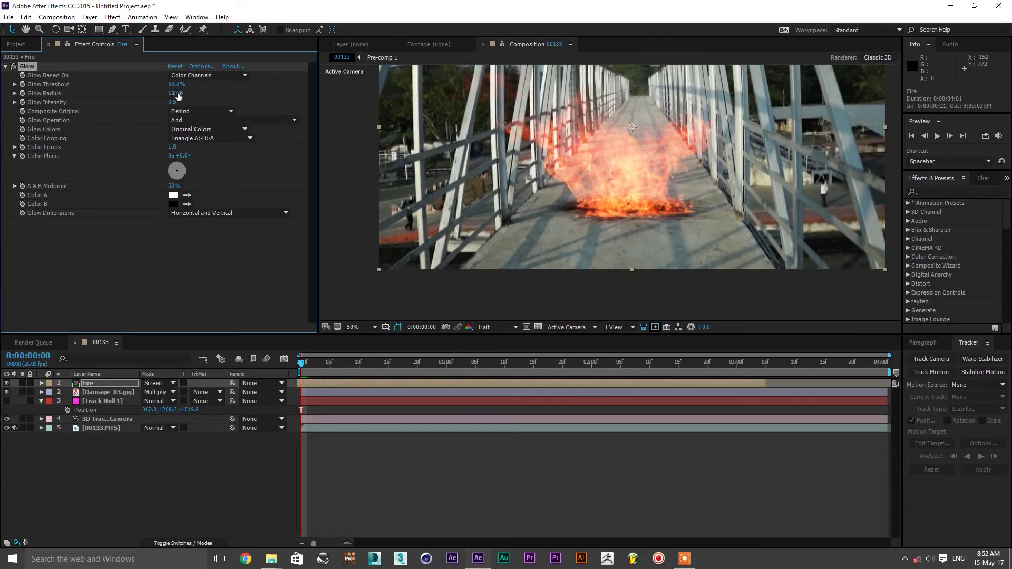
{"action": "left_click_drag", "start_coordinate": [175, 93], "coordinate": [183, 94]}
{"action": "mouse_move", "coordinate": [175, 85]}
{"action": "left_mouse_down"}
{"action": "mouse_move", "coordinate": [187, 85]}
{"action": "mouse_move", "coordinate": [155, 88]}
{"action": "mouse_move", "coordinate": [184, 86]}
{"action": "left_mouse_up"}
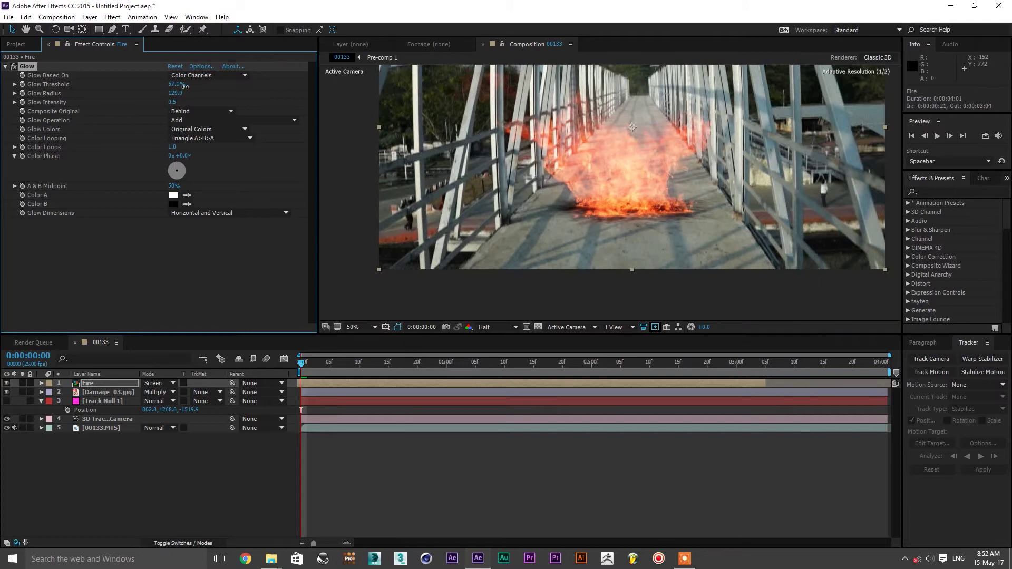
{"action": "scroll", "coordinate": [628, 226], "scroll_direction": "up", "scroll_amount": 2}
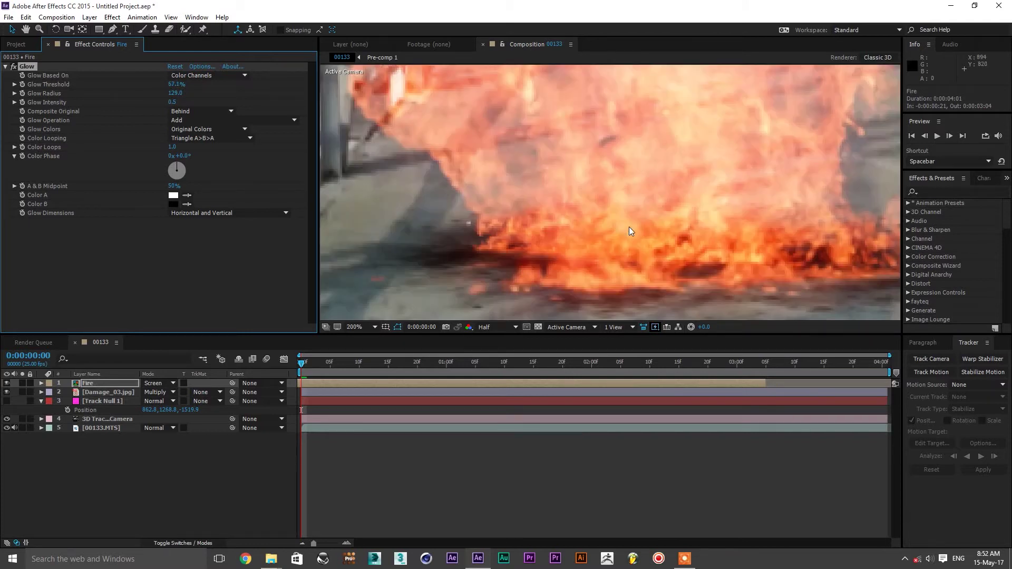
{"action": "scroll", "coordinate": [628, 227], "scroll_direction": "down", "scroll_amount": 1}
{"action": "scroll", "coordinate": [625, 226], "scroll_direction": "down", "scroll_amount": 1}
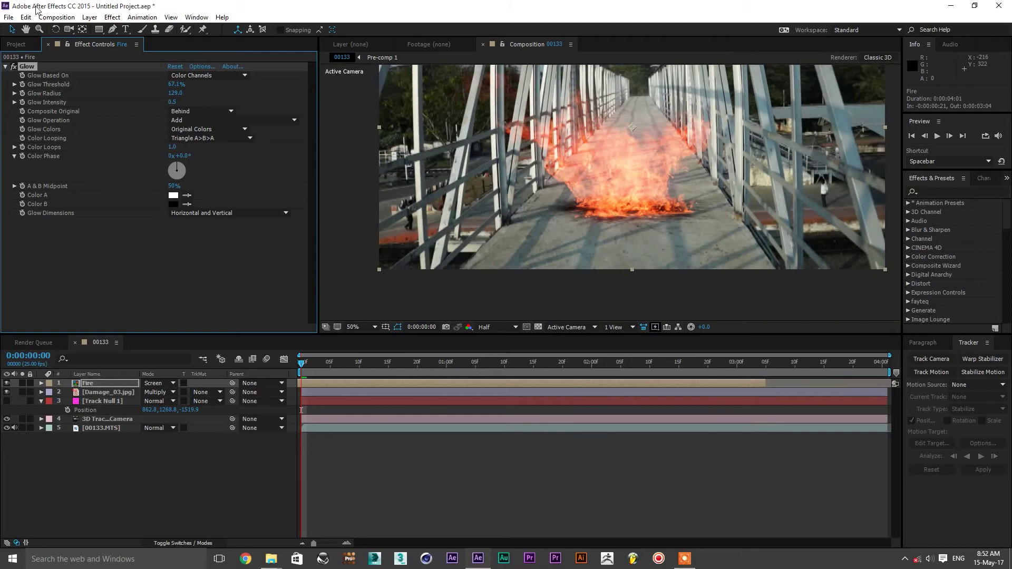
- Add a Curves effect to the Fire layer and bend the red channel slightly
{"action": "left_click", "coordinate": [112, 16]}
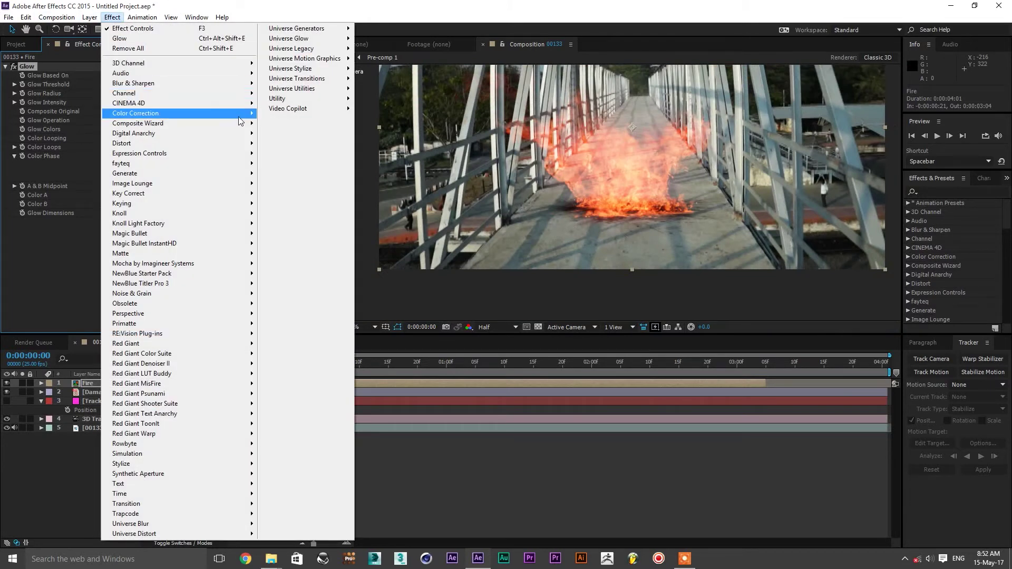
{"action": "mouse_move", "coordinate": [239, 113]}
{"action": "left_click", "coordinate": [306, 326]}
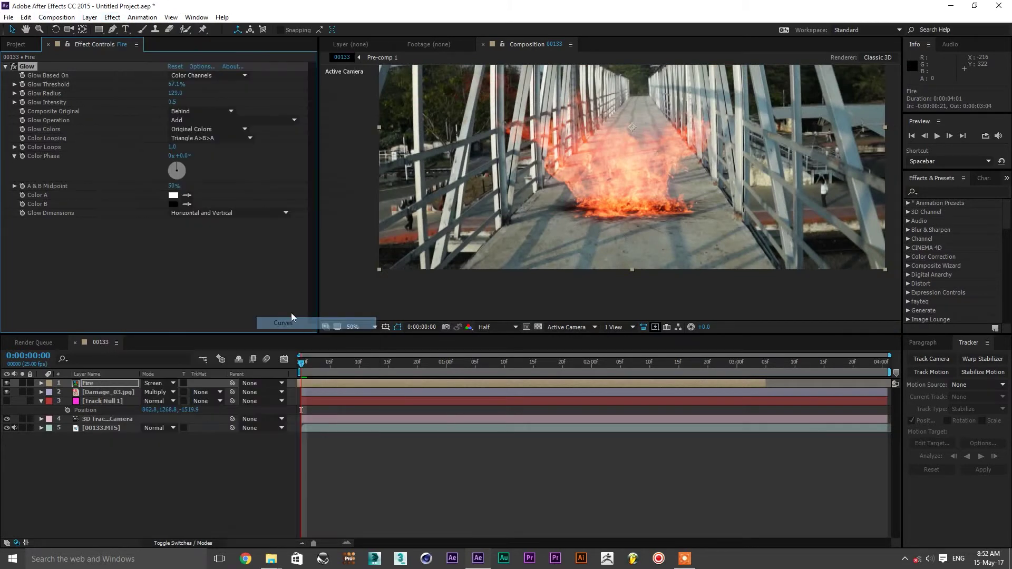
{"action": "left_click", "coordinate": [170, 132]}
{"action": "left_click", "coordinate": [191, 155]}
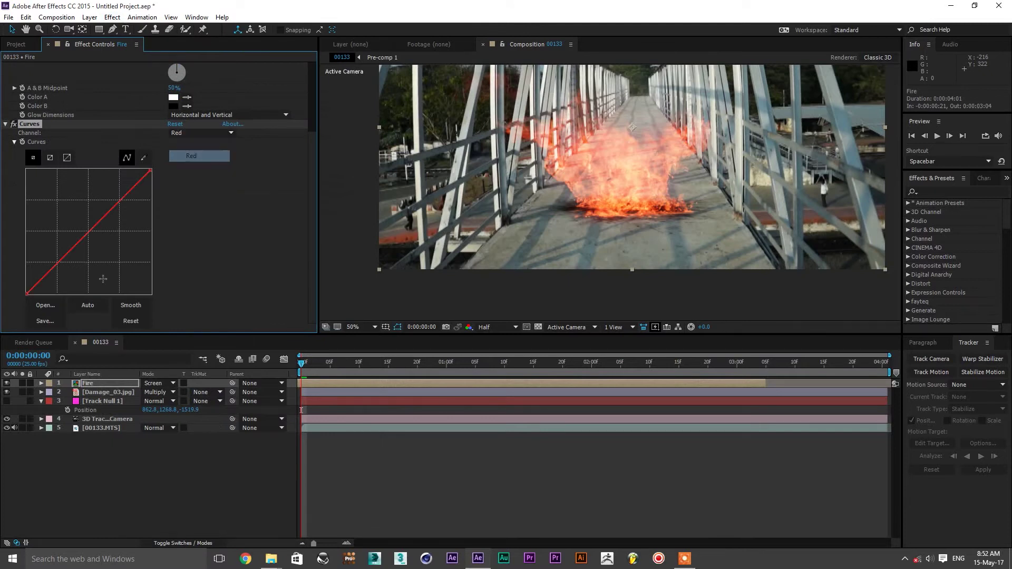
{"action": "left_click_drag", "start_coordinate": [88, 231], "coordinate": [89, 233]}
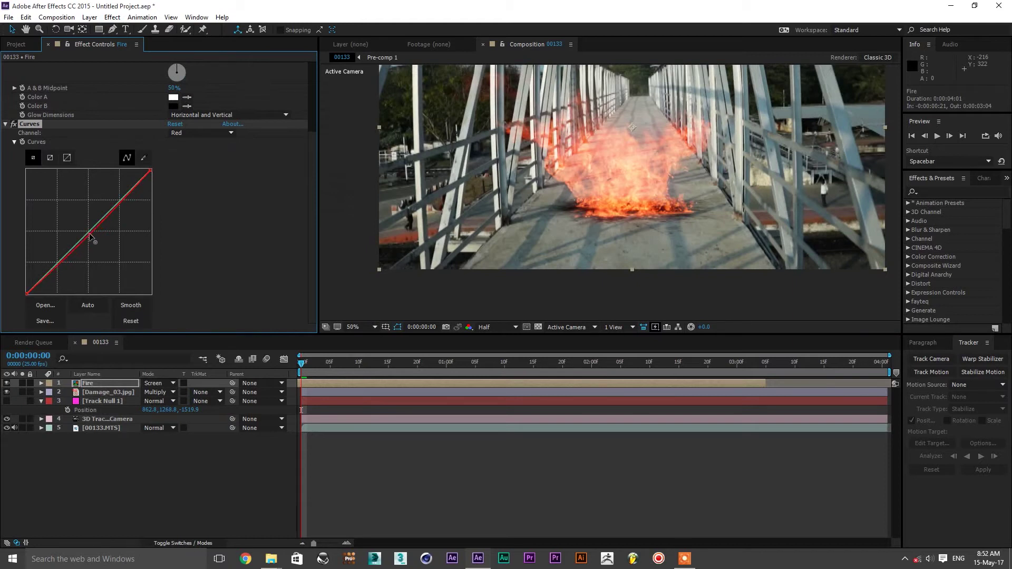
- Try lifting the blue curve and revert it, then lift the green curve's midpoint
{"action": "left_click", "coordinate": [198, 133]}
{"action": "left_click", "coordinate": [193, 179]}
{"action": "left_click_drag", "start_coordinate": [91, 224], "coordinate": [107, 221]}
{"action": "left_click_drag", "start_coordinate": [102, 222], "coordinate": [98, 222]}
{"action": "left_click", "coordinate": [192, 133]}
{"action": "left_click", "coordinate": [192, 168]}
{"action": "left_click_drag", "start_coordinate": [93, 228], "coordinate": [97, 221]}
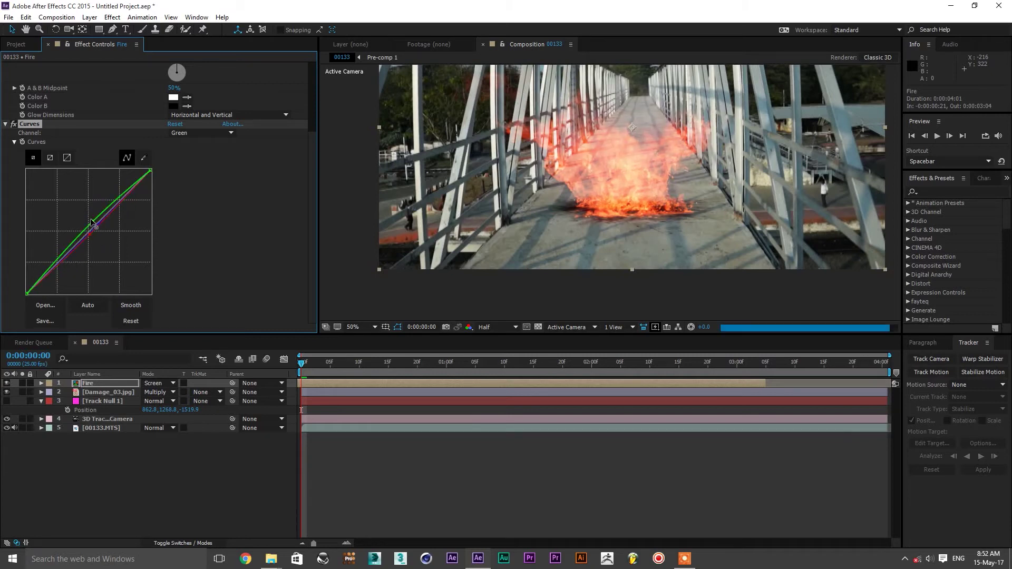
- Lower the red curve's shadows, lift its upper midtones, and bow the RGB curve upward
{"action": "left_click", "coordinate": [188, 132]}
{"action": "left_click", "coordinate": [179, 155]}
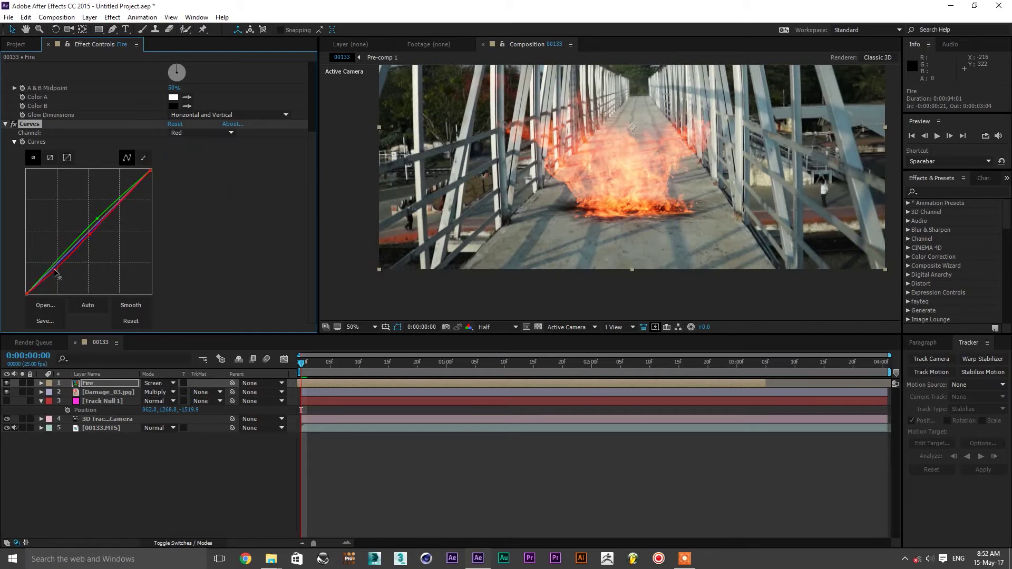
{"action": "left_click_drag", "start_coordinate": [55, 272], "coordinate": [53, 276]}
{"action": "mouse_move", "coordinate": [91, 234]}
{"action": "left_mouse_down"}
{"action": "mouse_move", "coordinate": [102, 216]}
{"action": "mouse_move", "coordinate": [116, 218]}
{"action": "mouse_move", "coordinate": [104, 218]}
{"action": "left_mouse_up"}
{"action": "left_click", "coordinate": [175, 133]}
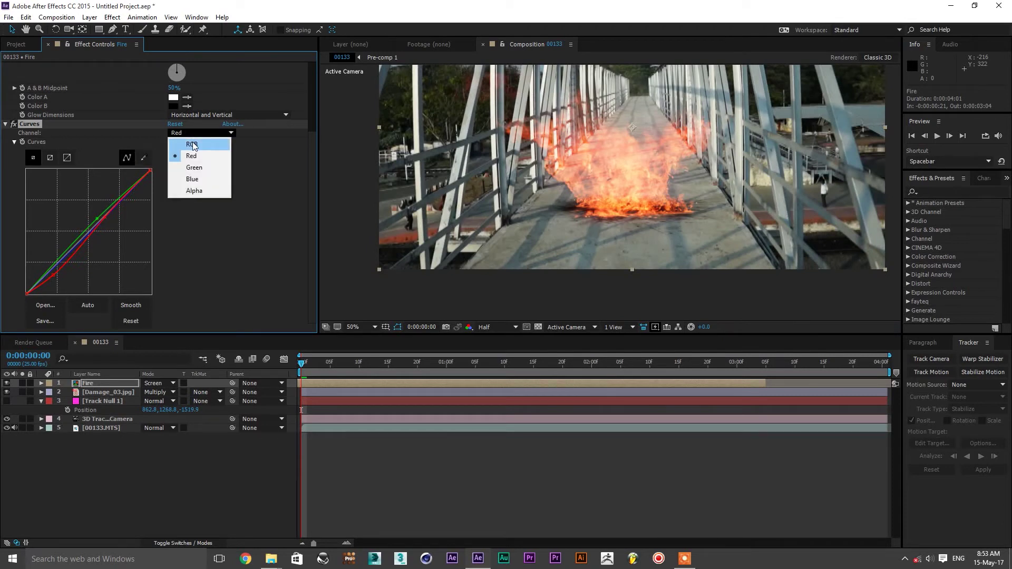
{"action": "left_click", "coordinate": [186, 141]}
{"action": "left_click_drag", "start_coordinate": [93, 228], "coordinate": [81, 222]}
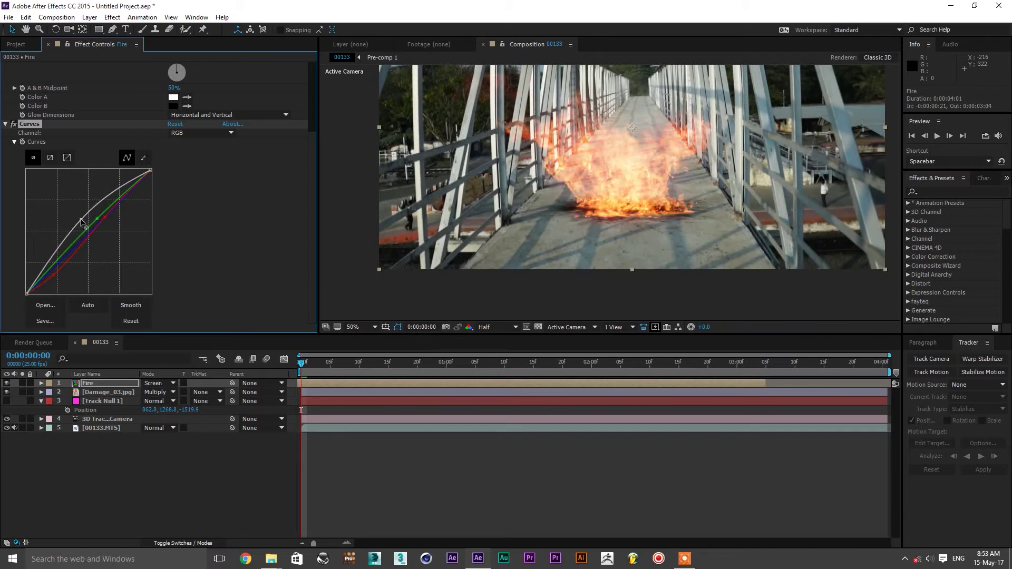
{"action": "scroll", "coordinate": [695, 208], "scroll_direction": "down", "scroll_amount": 1}
{"action": "scroll", "coordinate": [694, 204], "scroll_direction": "up", "scroll_amount": 1}
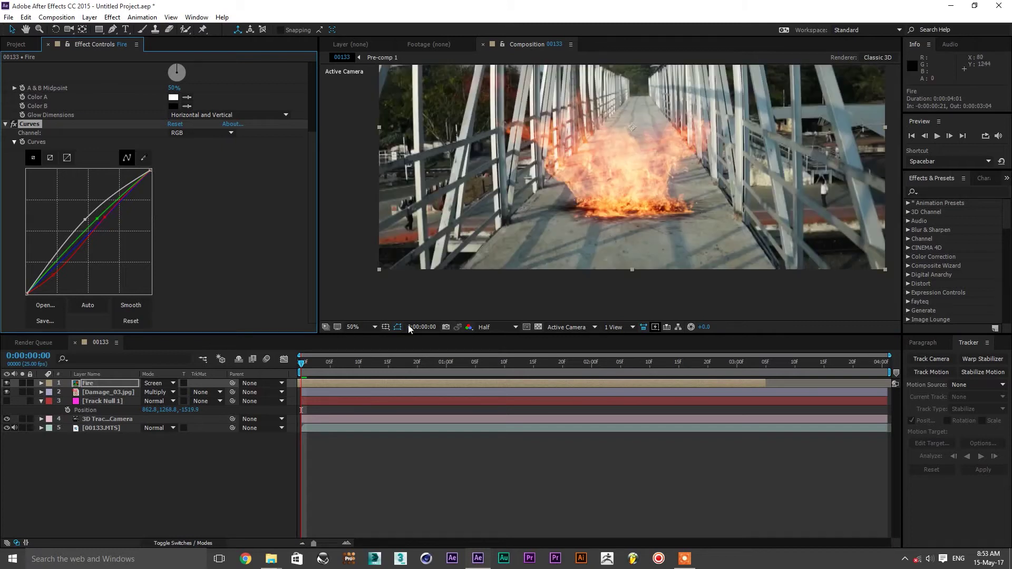
- Preview the fire composite to frame 11, then raise glow radius to 191 and threshold to 74.1%
{"action": "left_click", "coordinate": [96, 385]}
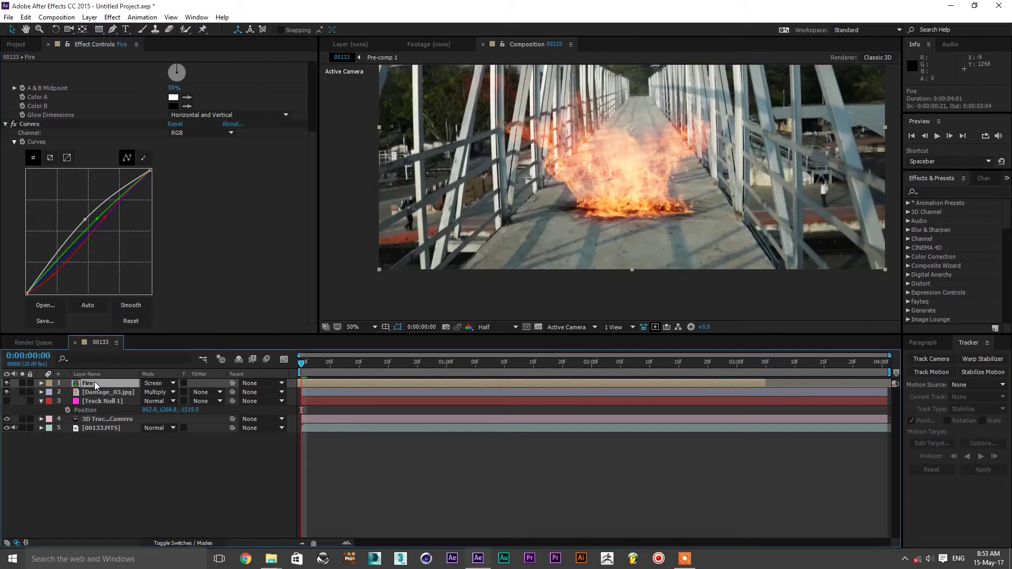
{"action": "left_click_drag", "start_coordinate": [609, 157], "coordinate": [602, 201]}
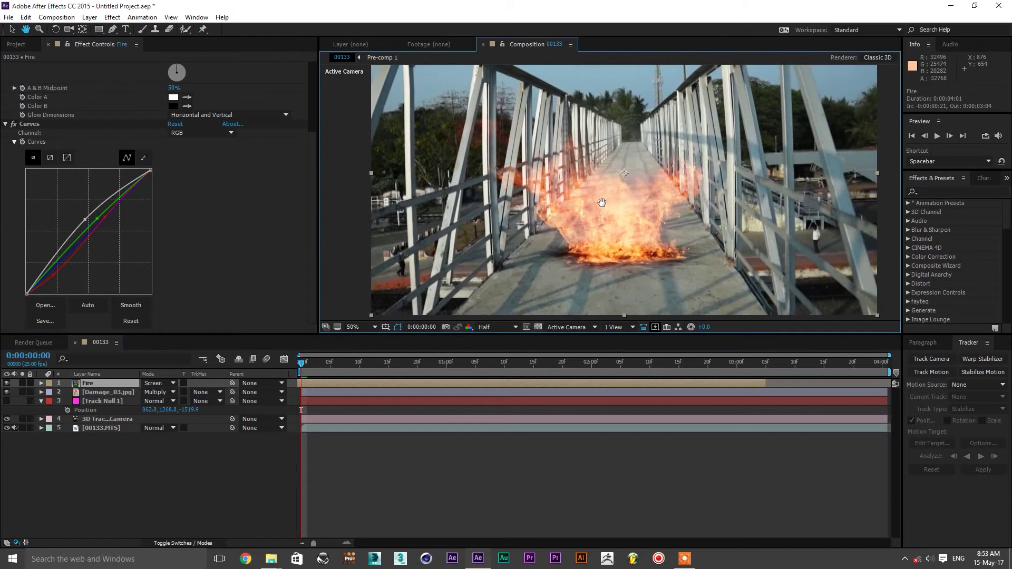
{"action": "key", "text": "space"}
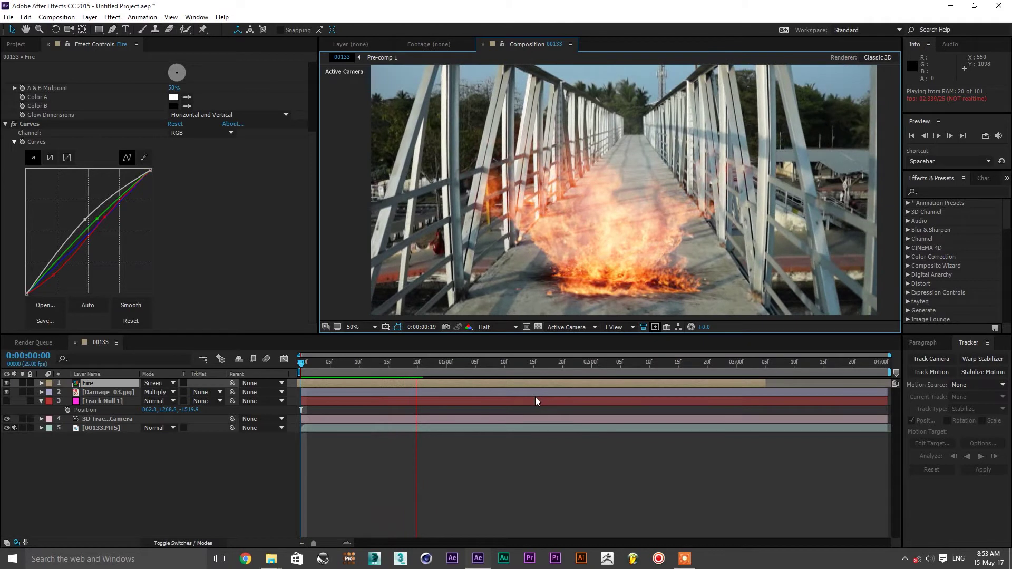
{"action": "left_click", "coordinate": [364, 362]}
{"action": "scroll", "coordinate": [68, 99], "scroll_direction": "up", "scroll_amount": 4}
{"action": "mouse_move", "coordinate": [176, 93]}
{"action": "left_mouse_down"}
{"action": "mouse_move", "coordinate": [213, 95]}
{"action": "mouse_move", "coordinate": [160, 91]}
{"action": "mouse_move", "coordinate": [193, 93]}
{"action": "left_mouse_up"}
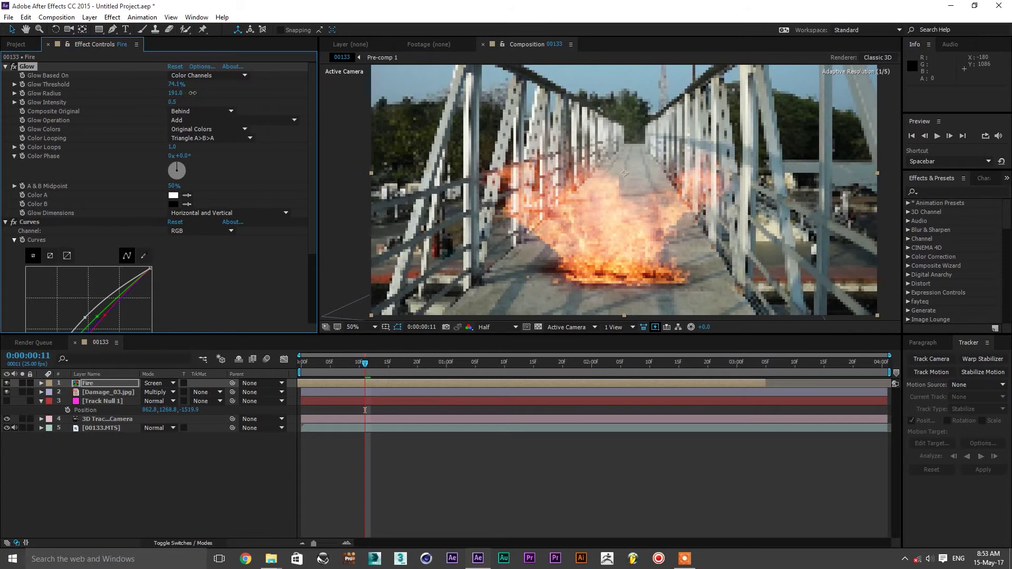
- Set the glow intensity to 0.2, preview, and move the playhead back to frame 13
{"action": "left_click", "coordinate": [173, 103]}
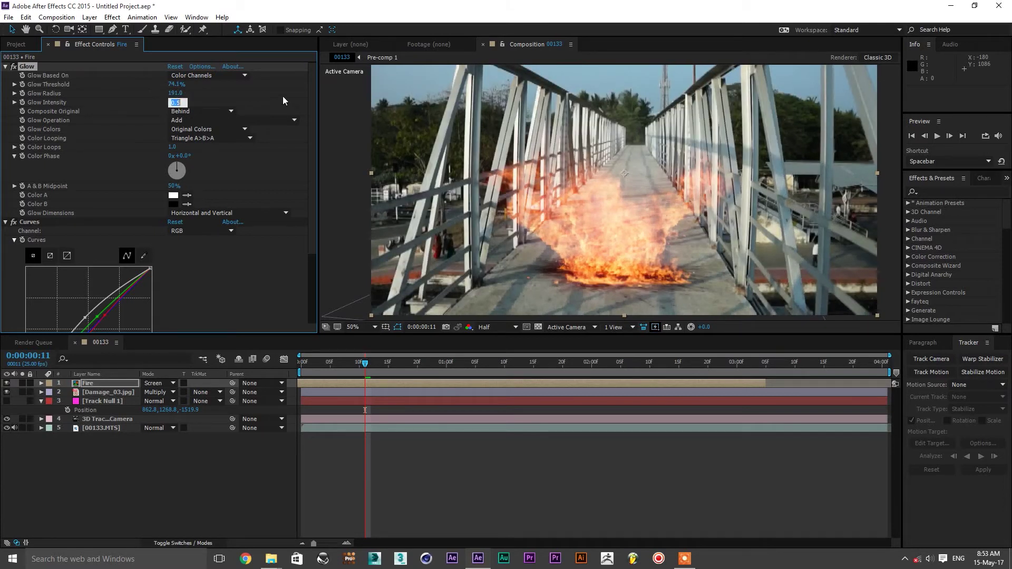
{"action": "type", "text": "0.2"}
{"action": "key", "text": "Return"}
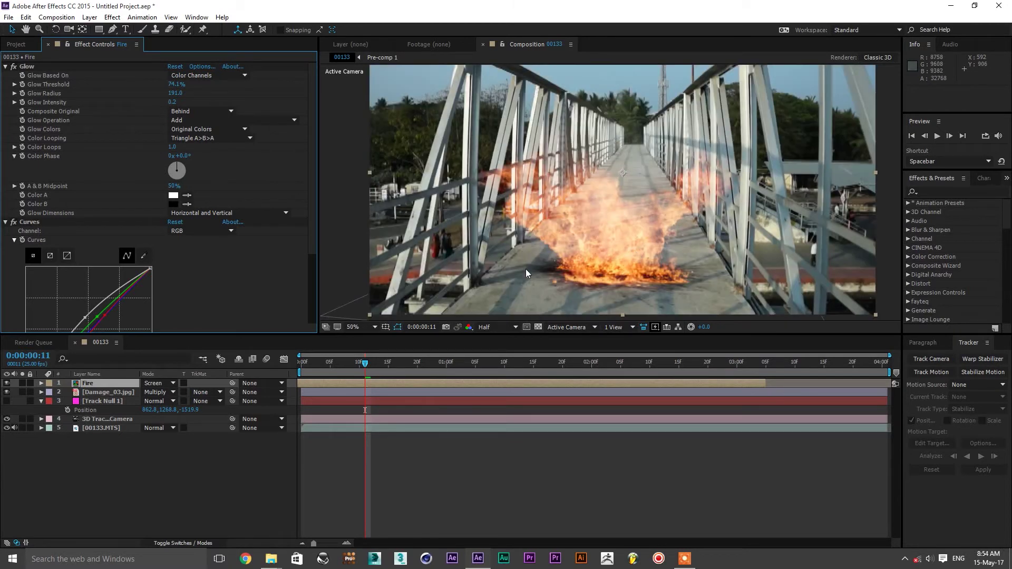
{"action": "key", "text": "space"}
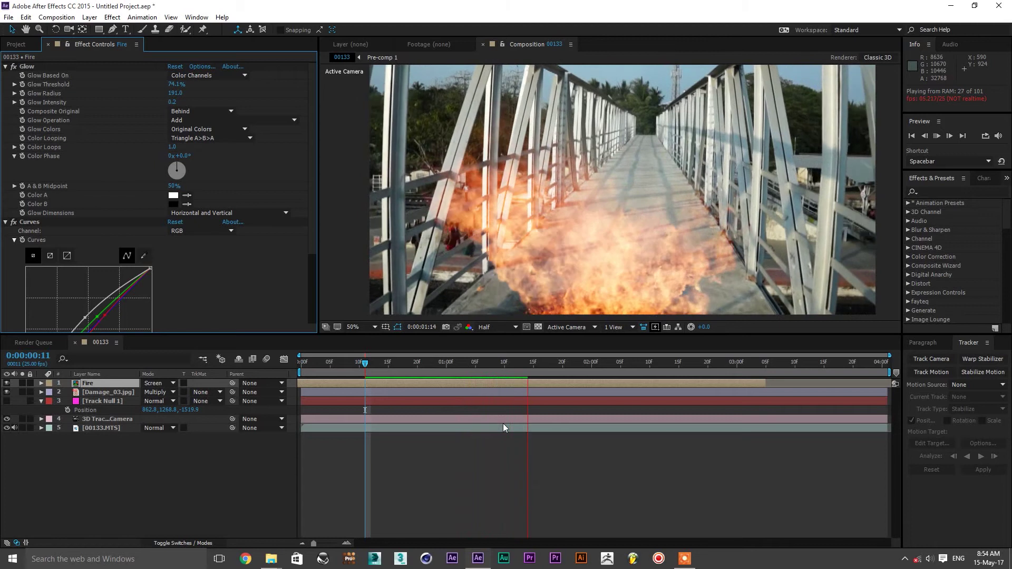
{"action": "left_click_drag", "start_coordinate": [461, 362], "coordinate": [376, 363]}
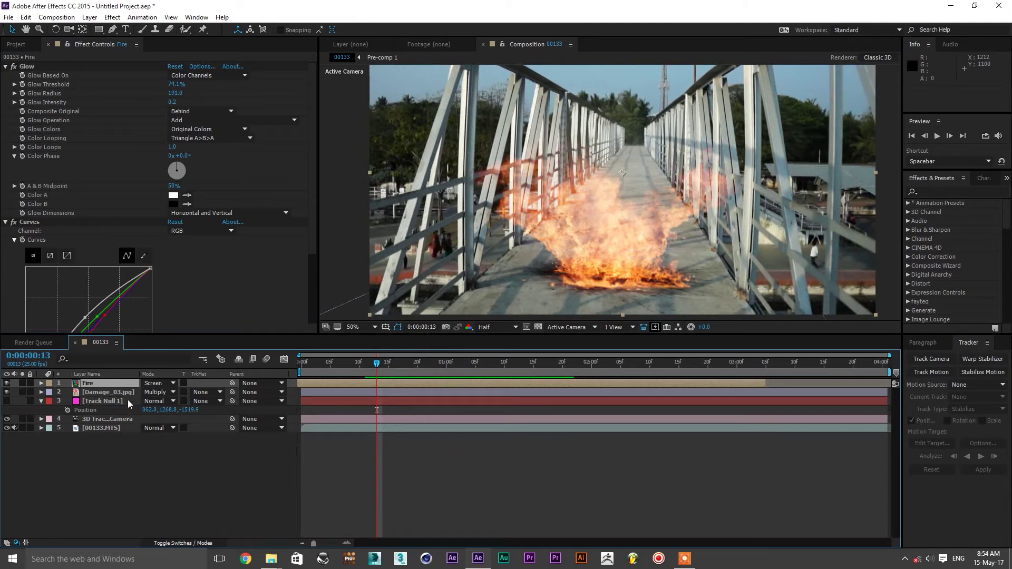
- Create a new 1920×1080 deep orange (BD4F0D) solid layer
{"action": "left_click", "coordinate": [88, 18]}
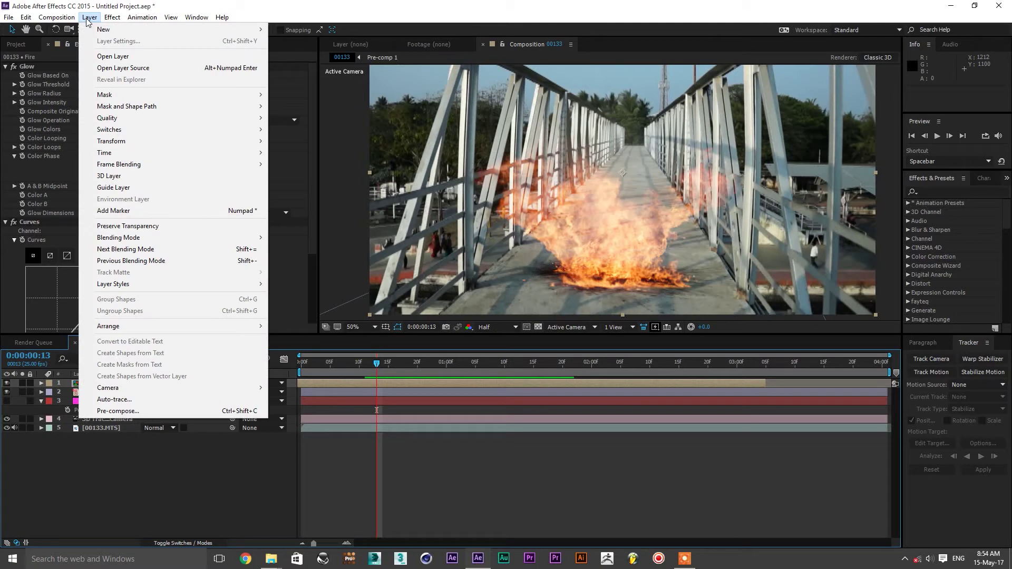
{"action": "mouse_move", "coordinate": [108, 29]}
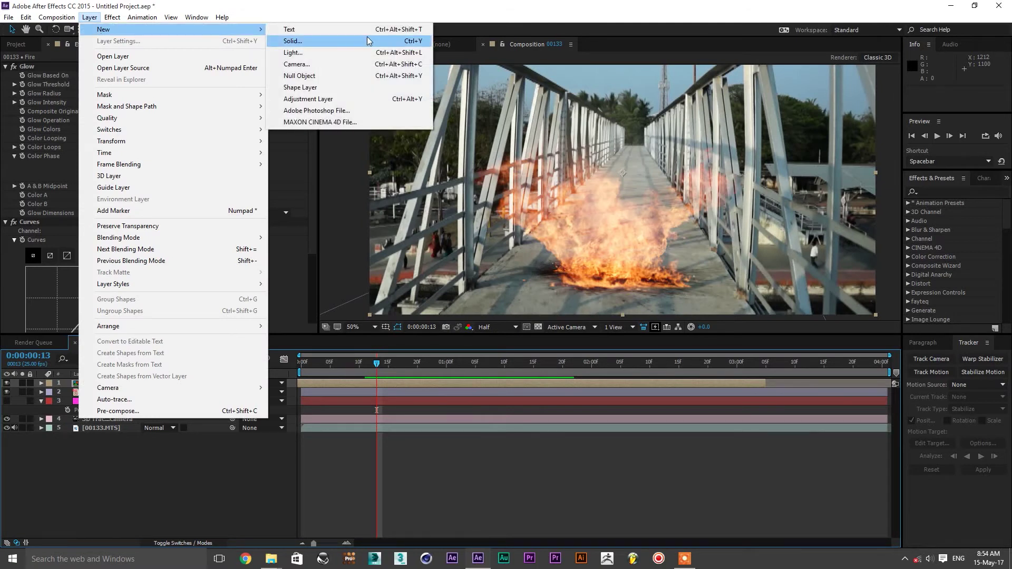
{"action": "left_click", "coordinate": [367, 39]}
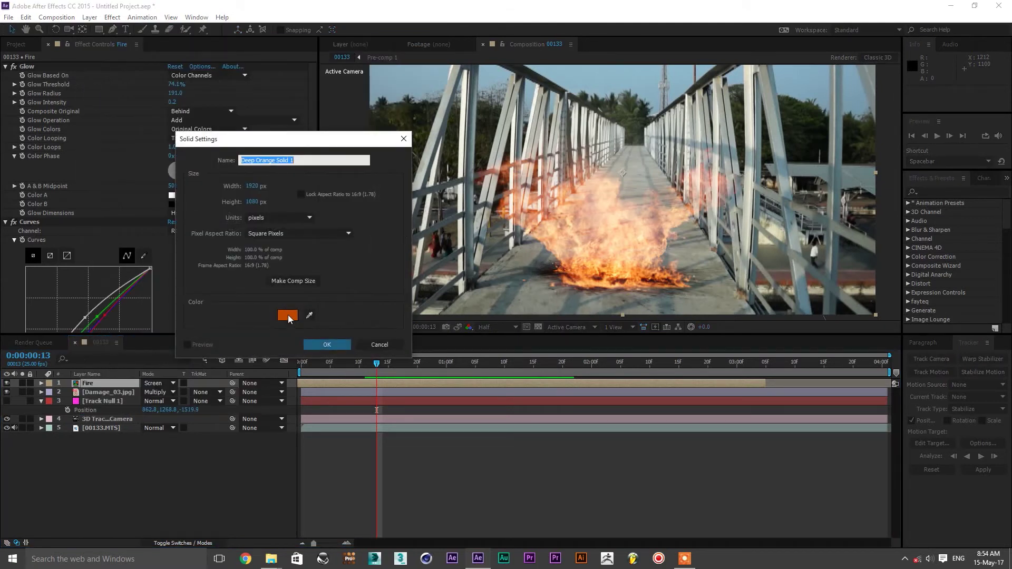
{"action": "left_click", "coordinate": [287, 314]}
{"action": "left_click_drag", "start_coordinate": [806, 208], "coordinate": [832, 214]}
{"action": "left_click", "coordinate": [937, 180]}
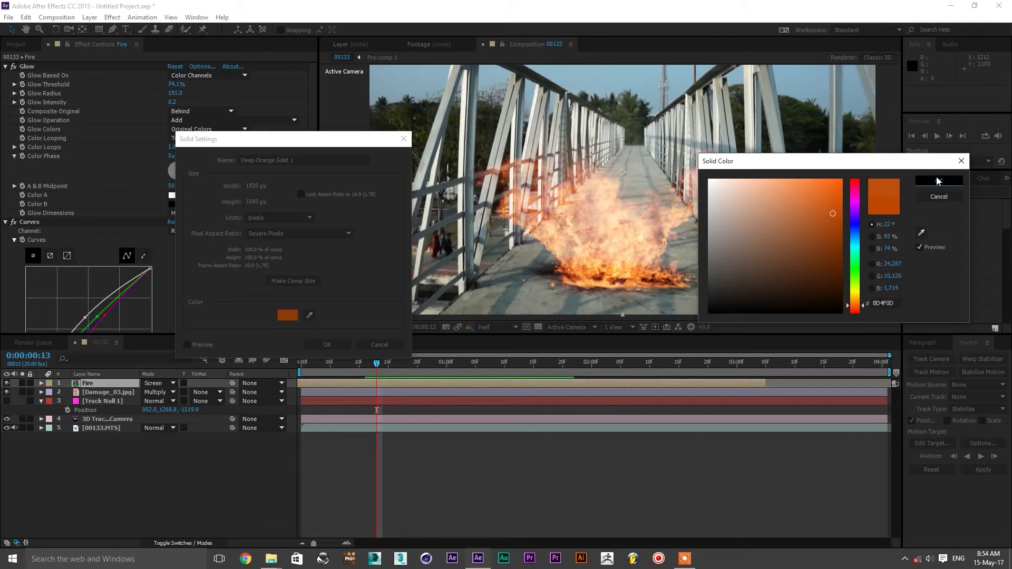
{"action": "left_click", "coordinate": [326, 345]}
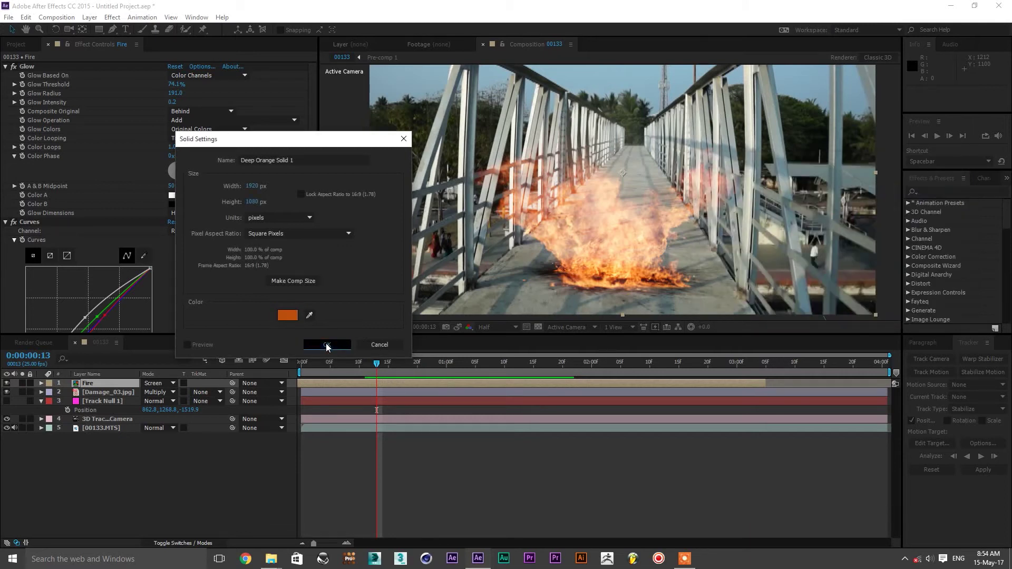
{"action": "left_click", "coordinate": [99, 30]}
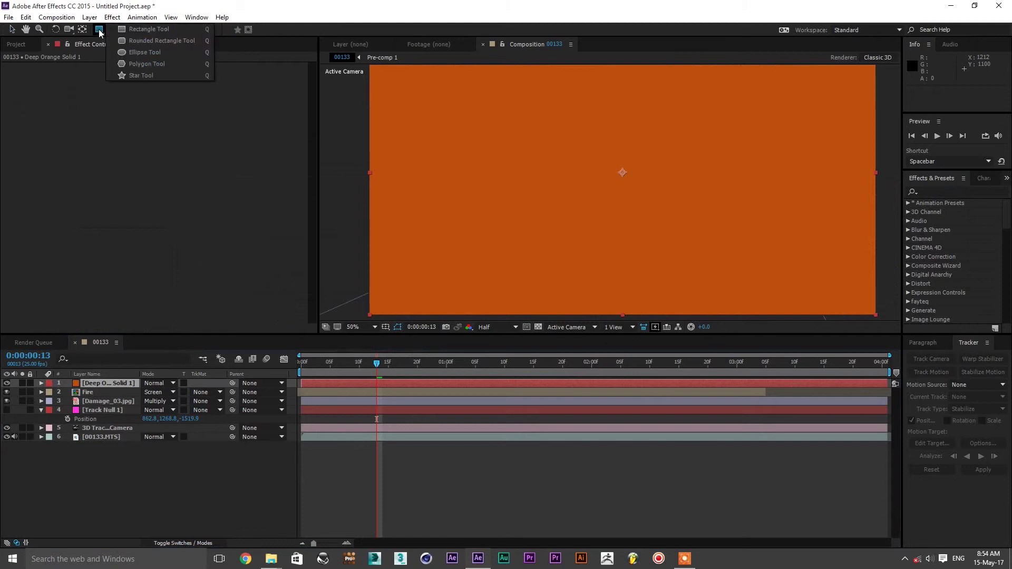
- Mask the orange solid with a full-size ellipse and make it a 3D layer
{"action": "left_click", "coordinate": [131, 53]}
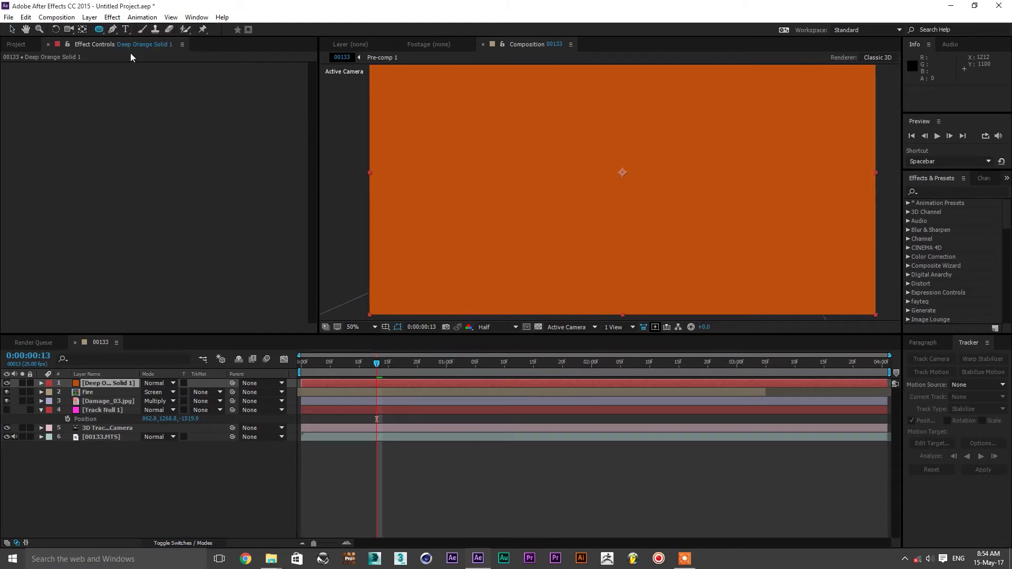
{"action": "double_click", "coordinate": [98, 30]}
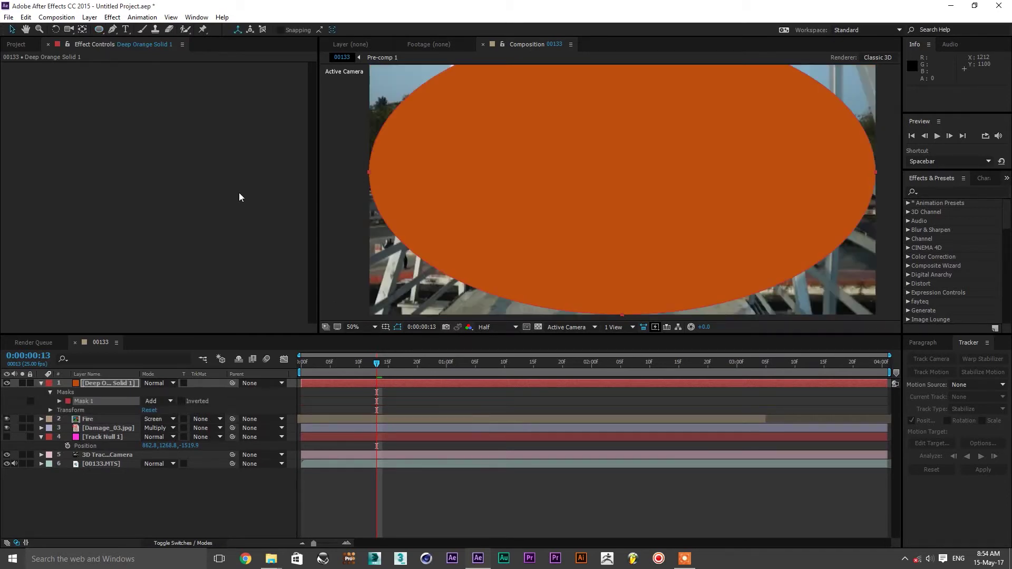
{"action": "mouse_move", "coordinate": [684, 558]}
{"action": "left_click", "coordinate": [182, 543]}
{"action": "left_click", "coordinate": [200, 384]}
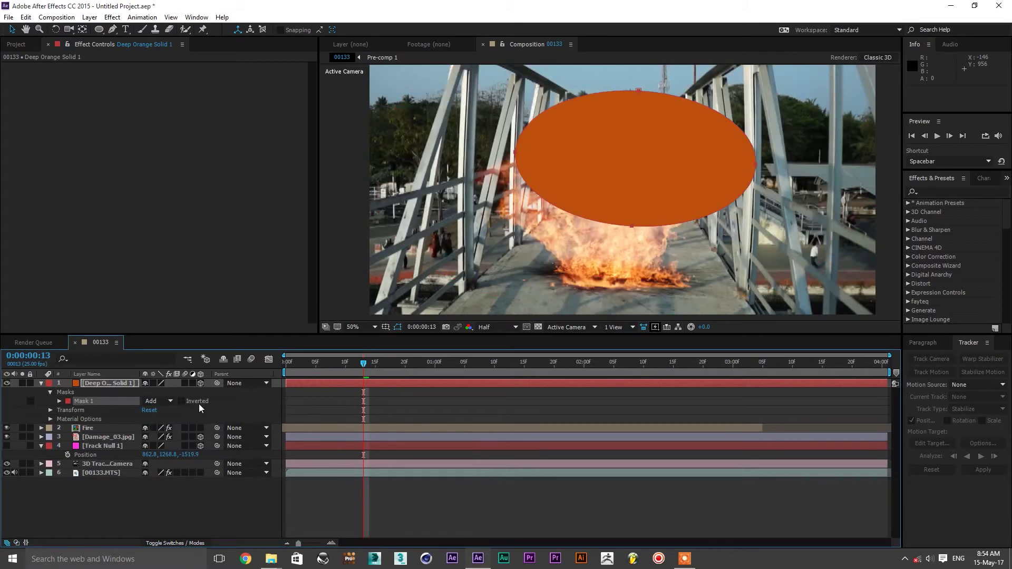
{"action": "left_click", "coordinate": [124, 384]}
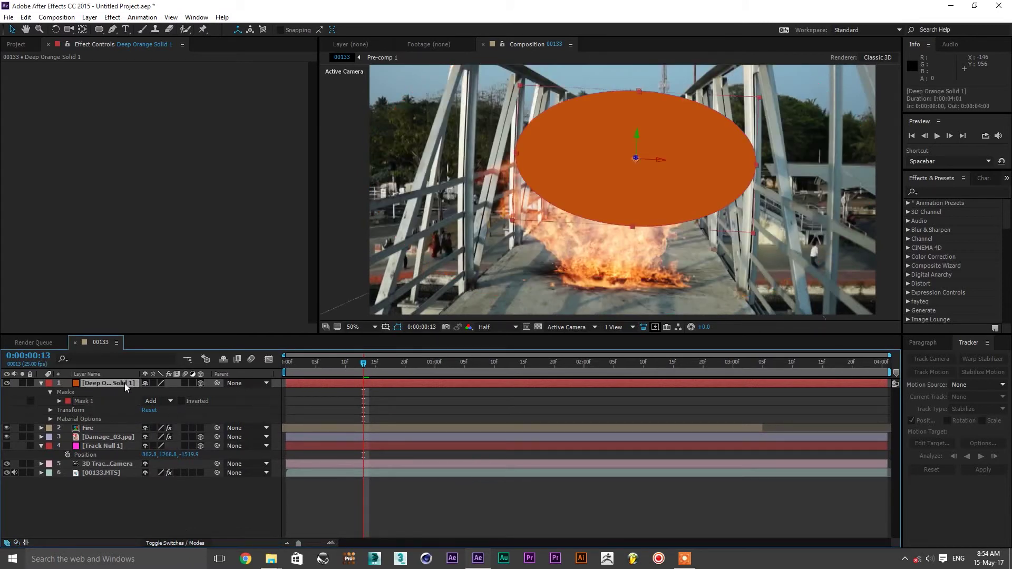
- Paste Track Null 1's Orientation and Position onto the orange solid
{"action": "left_click", "coordinate": [99, 446]}
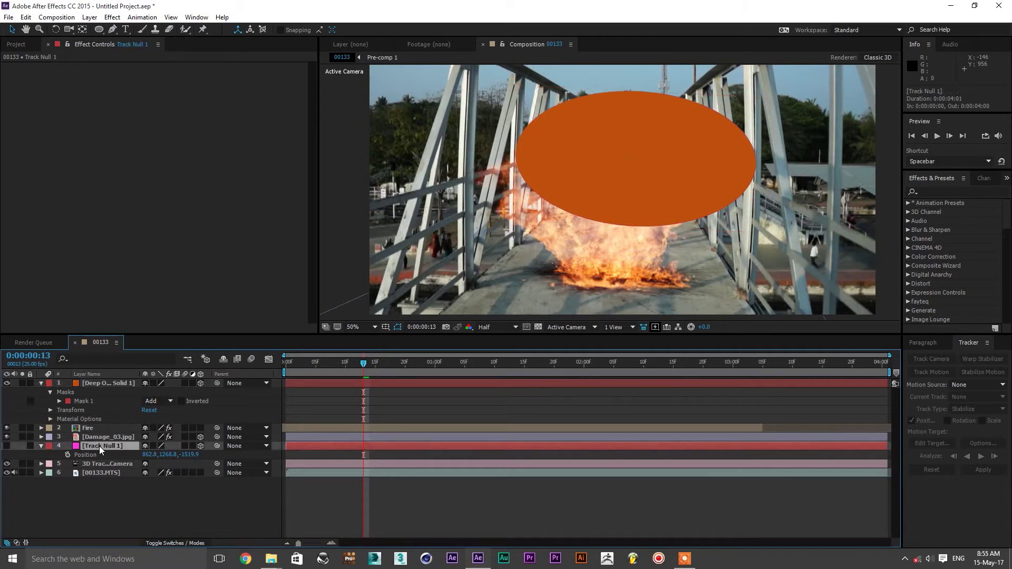
{"action": "key", "text": "r"}
{"action": "left_click", "coordinate": [86, 457]}
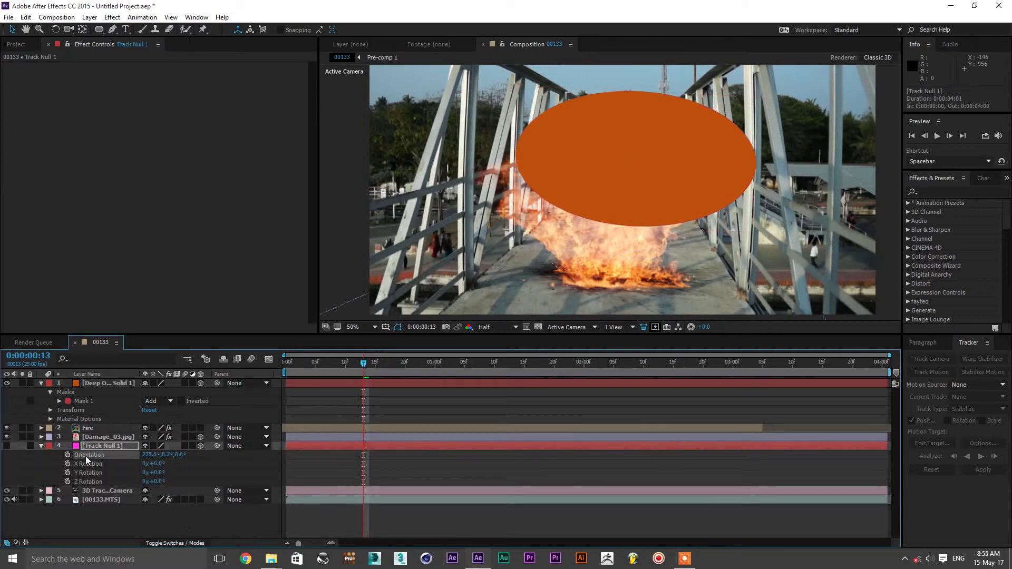
{"action": "left_click", "coordinate": [106, 384]}
{"action": "key", "text": "ctrl+v"}
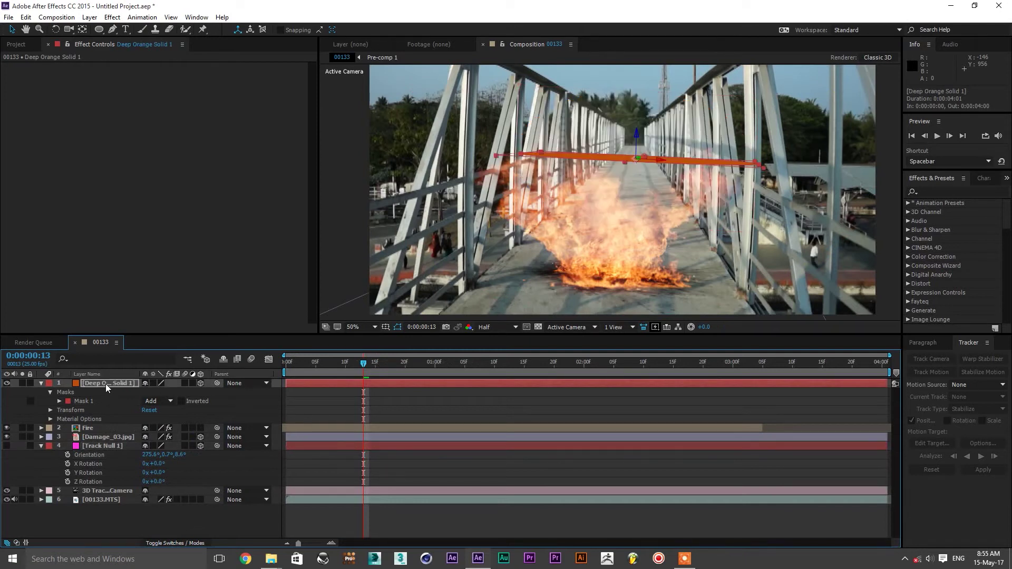
{"action": "left_click", "coordinate": [100, 446]}
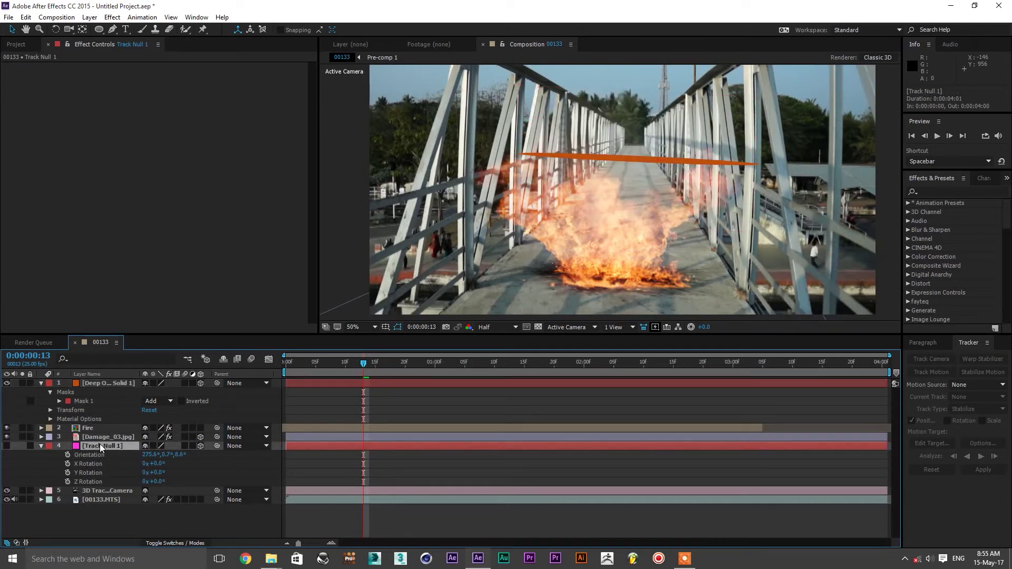
{"action": "key", "text": "p"}
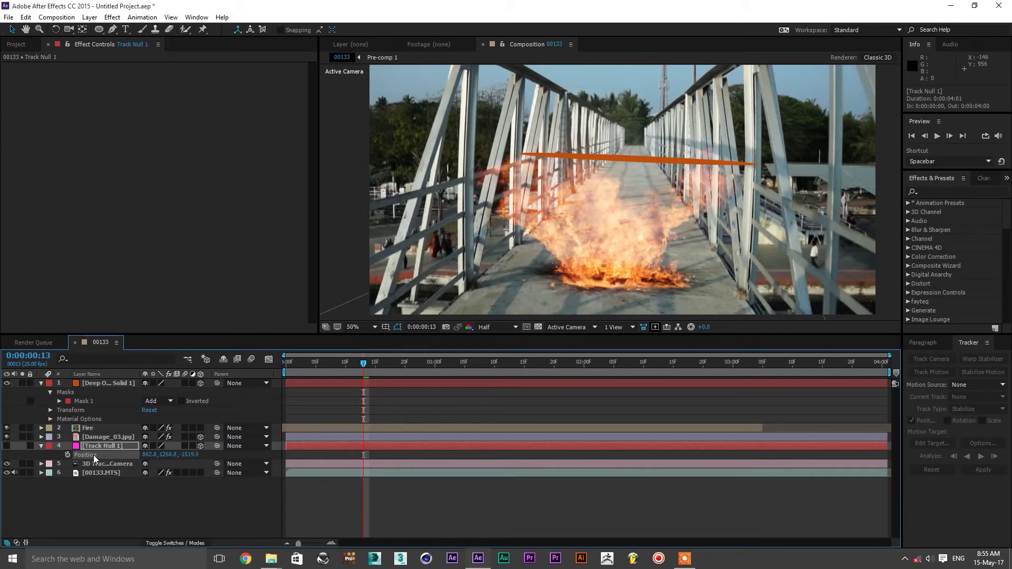
{"action": "left_click", "coordinate": [104, 382]}
{"action": "key", "text": "ctrl+v"}
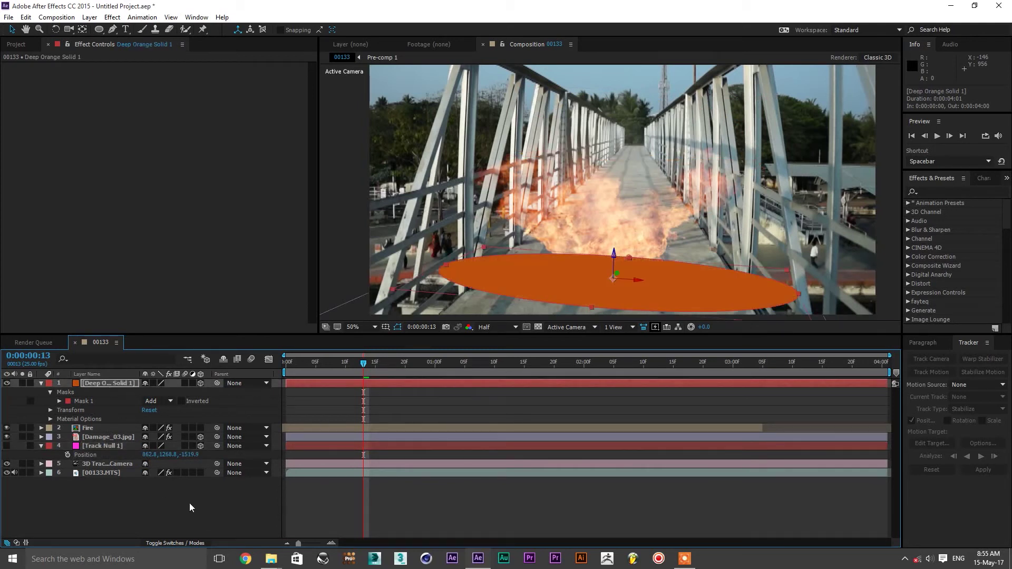
{"action": "left_click", "coordinate": [179, 544]}
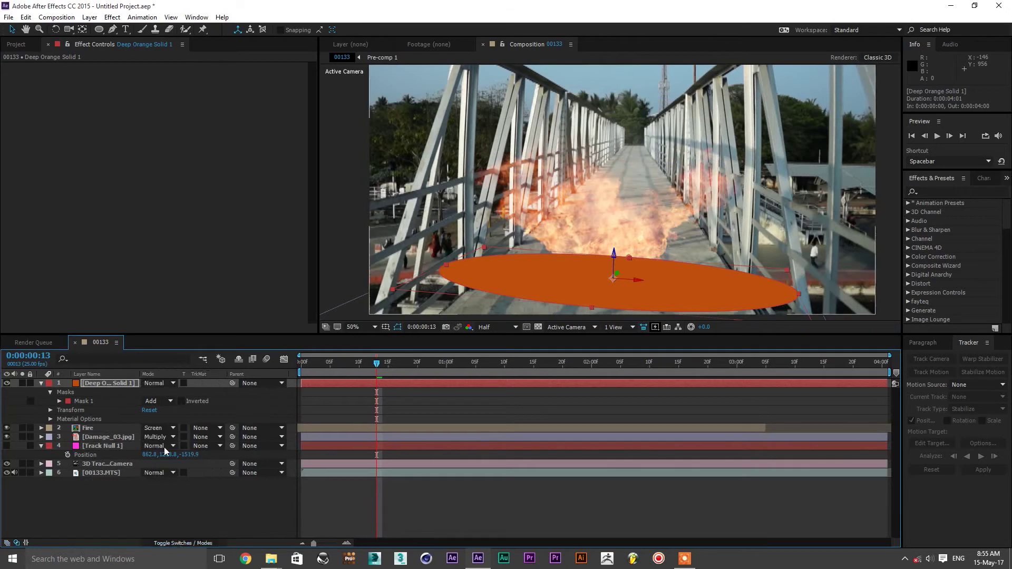
- Set Deep Orange Solid 1 to Color Dodge and expand Mask 1's properties
{"action": "left_click", "coordinate": [164, 383]}
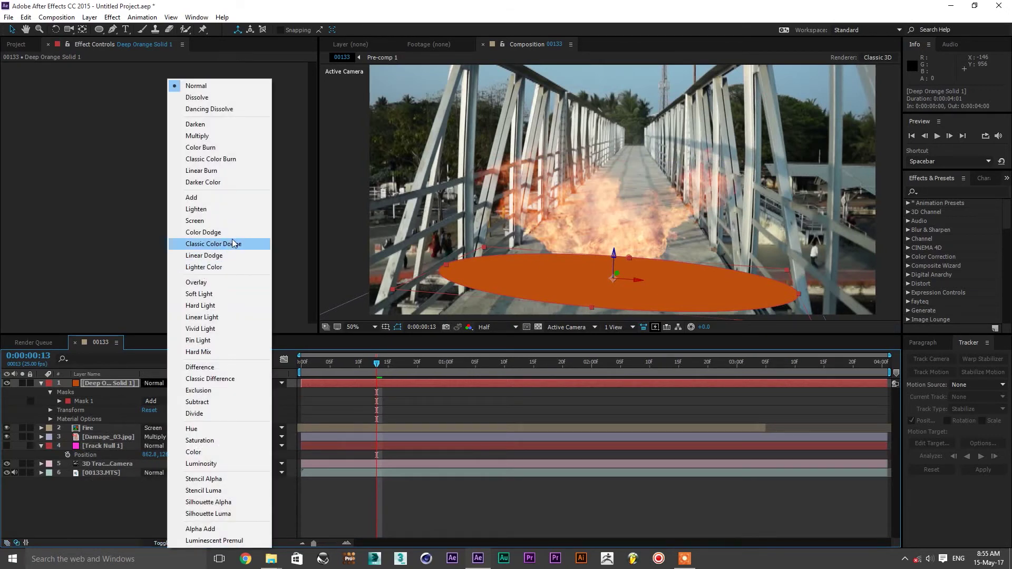
{"action": "left_click", "coordinate": [230, 232]}
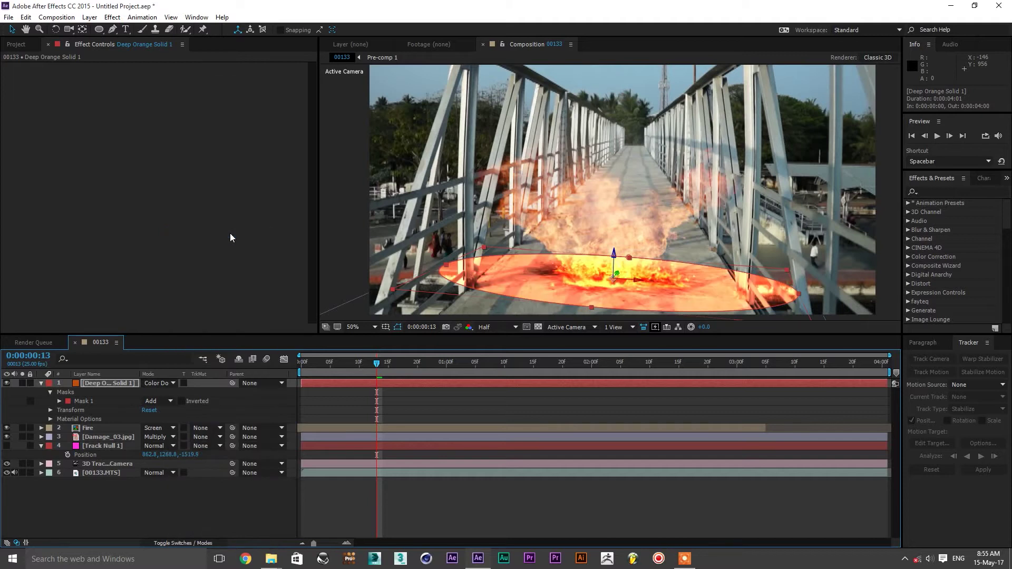
{"action": "left_click", "coordinate": [59, 402]}
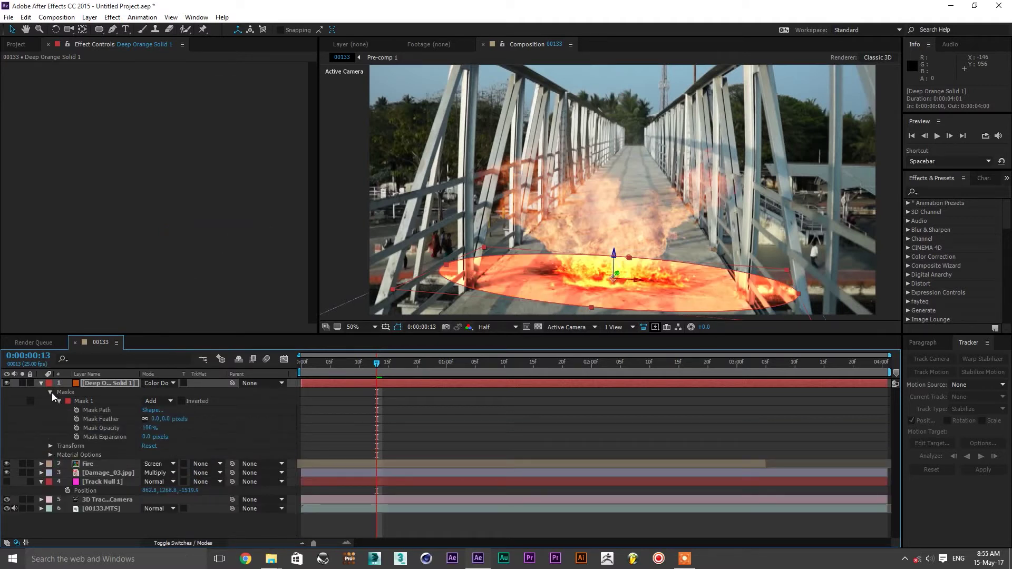
{"action": "left_click", "coordinate": [40, 383]}
{"action": "left_click", "coordinate": [40, 384]}
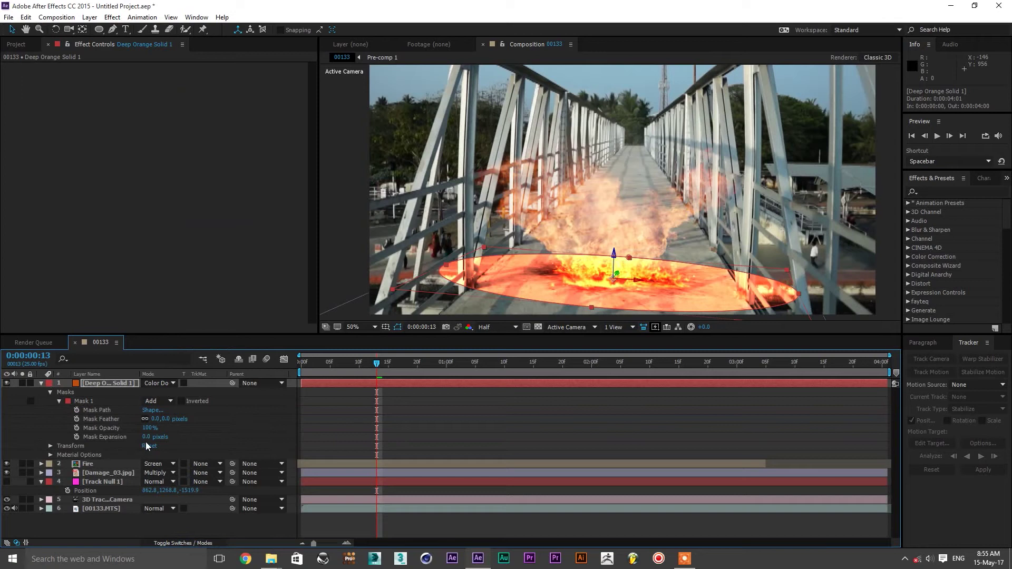
- Heavily feather and contract the ellipse mask, then pull its sides and bottom inward
{"action": "left_click_drag", "start_coordinate": [166, 420], "coordinate": [292, 422]}
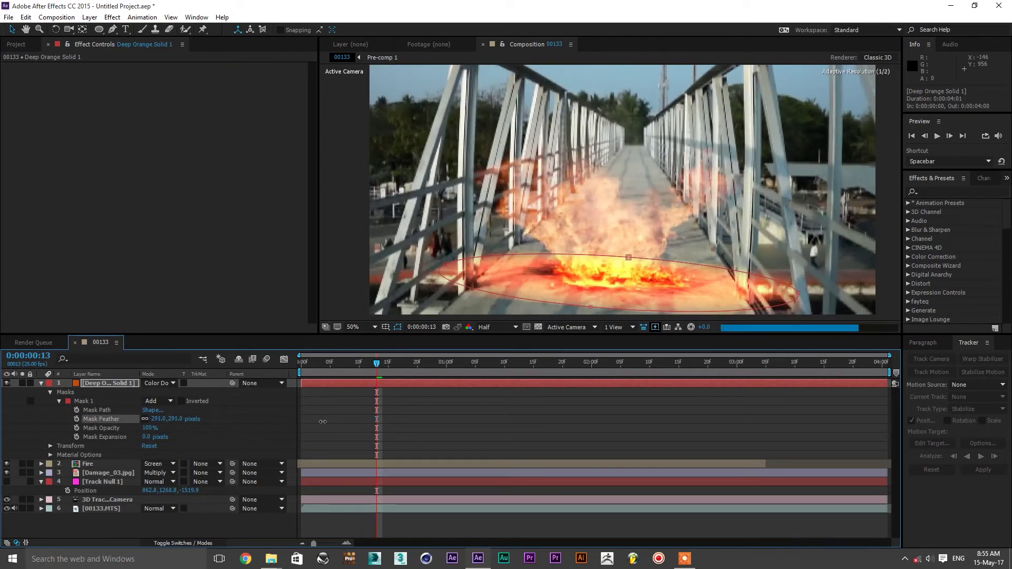
{"action": "mouse_move", "coordinate": [292, 422]}
{"action": "left_mouse_down"}
{"action": "mouse_move", "coordinate": [339, 422]}
{"action": "mouse_move", "coordinate": [304, 422]}
{"action": "left_mouse_up"}
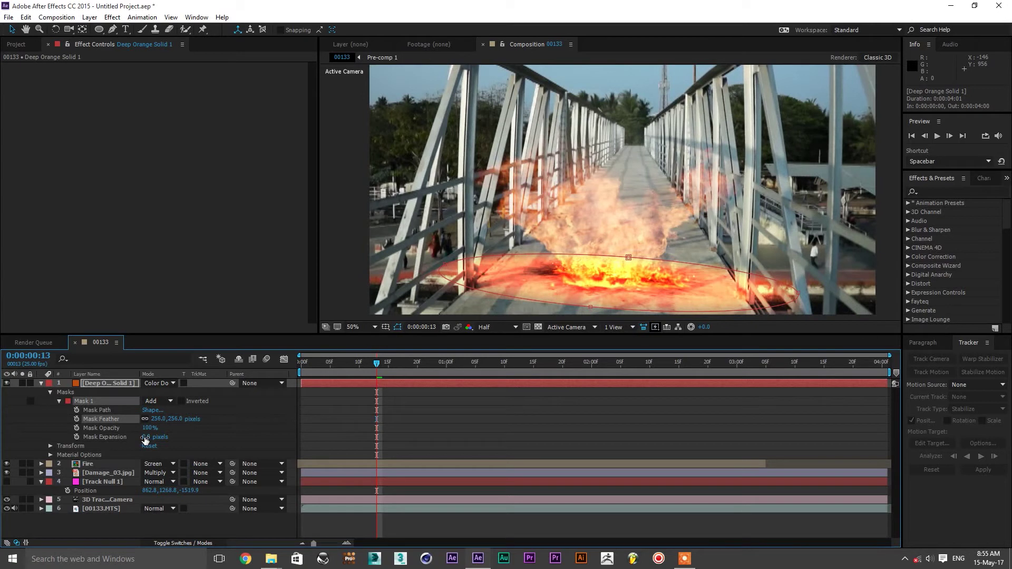
{"action": "left_click_drag", "start_coordinate": [145, 437], "coordinate": [39, 445]}
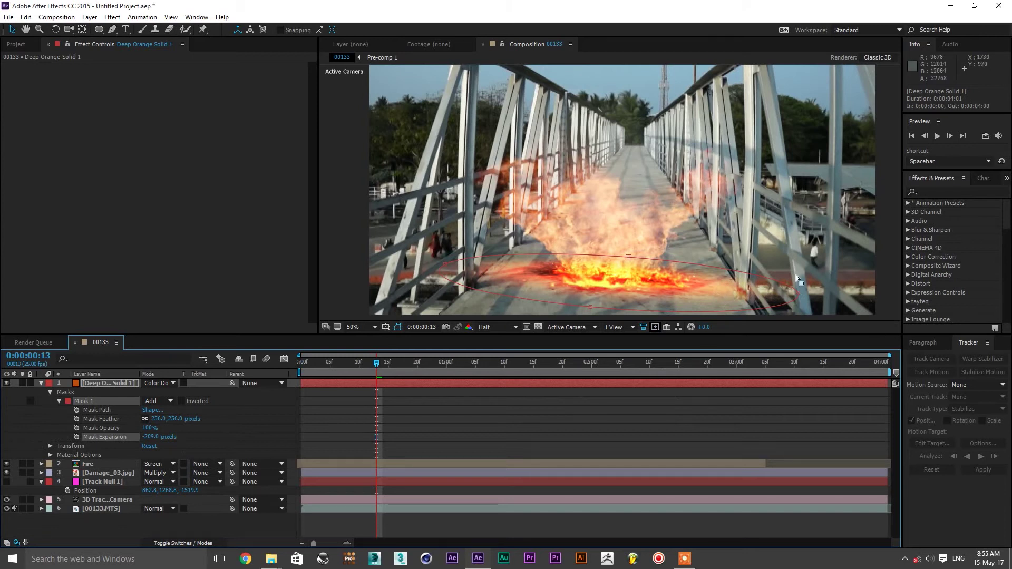
{"action": "left_click", "coordinate": [798, 296]}
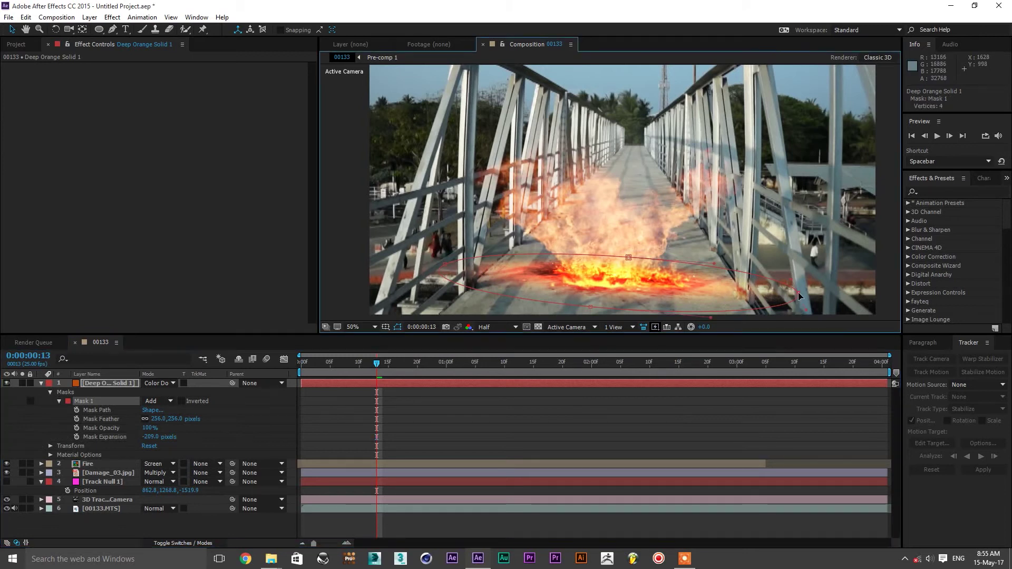
{"action": "left_click_drag", "start_coordinate": [798, 296], "coordinate": [753, 313]}
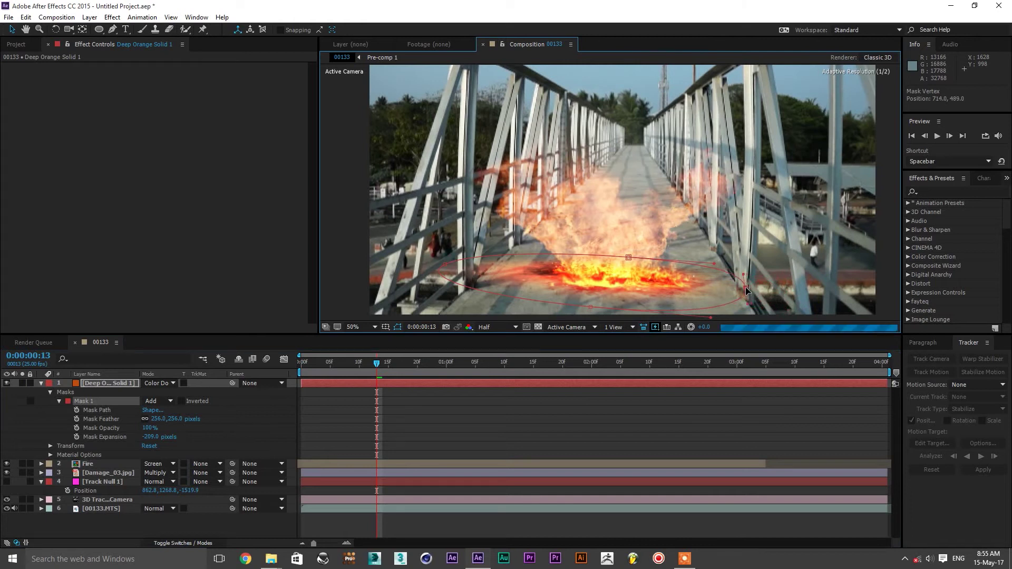
{"action": "mouse_move", "coordinate": [445, 265]}
{"action": "left_mouse_down"}
{"action": "mouse_move", "coordinate": [494, 274]}
{"action": "mouse_move", "coordinate": [484, 275]}
{"action": "left_mouse_up"}
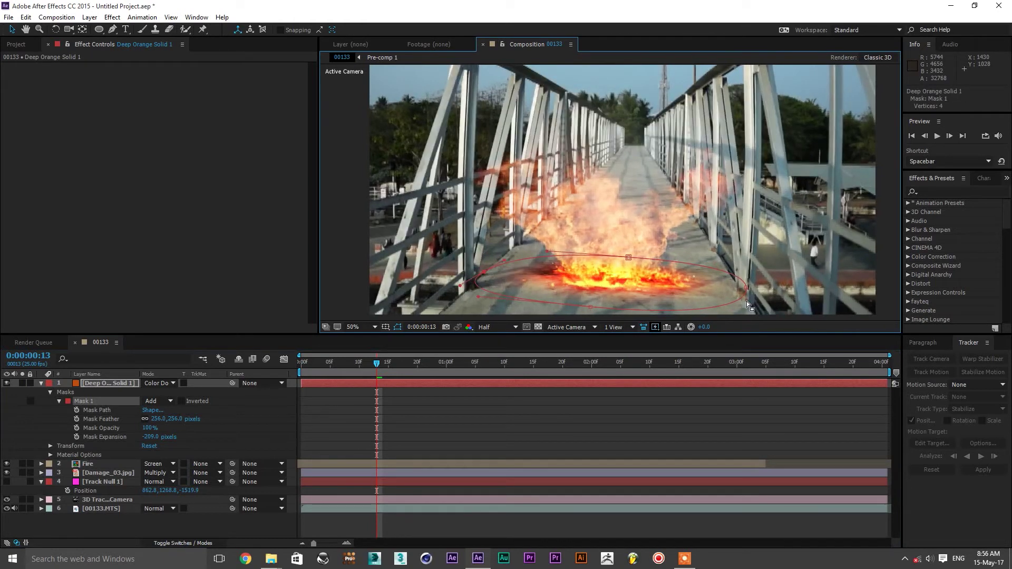
{"action": "scroll", "coordinate": [581, 285], "scroll_direction": "down", "scroll_amount": 1}
{"action": "left_click_drag", "start_coordinate": [589, 282], "coordinate": [590, 286]}
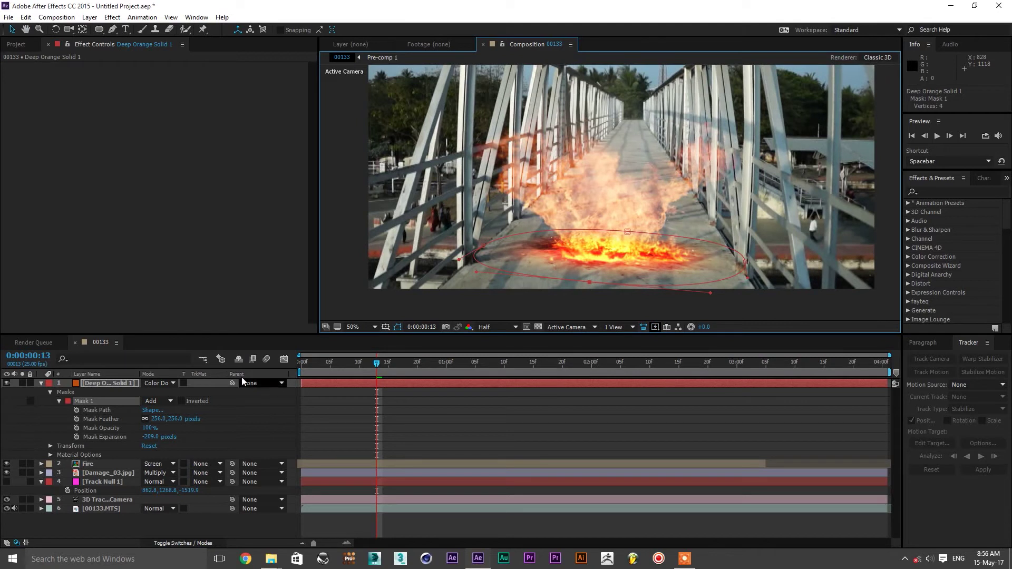
- Switch the ellipse to Classic Color Dodge and set its mask opacity to 81%
{"action": "left_click_drag", "start_coordinate": [149, 429], "coordinate": [130, 431]}
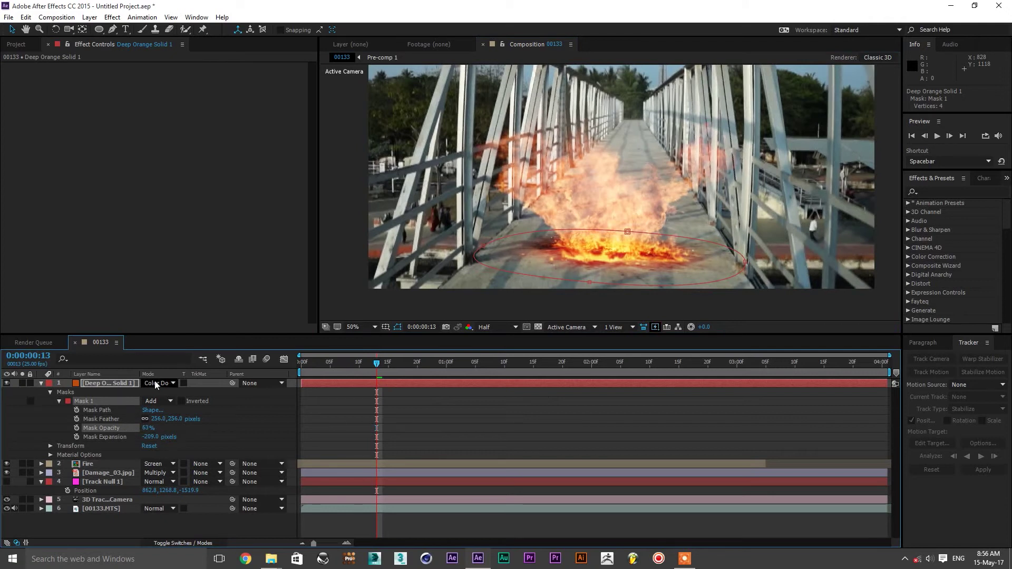
{"action": "left_click", "coordinate": [158, 383]}
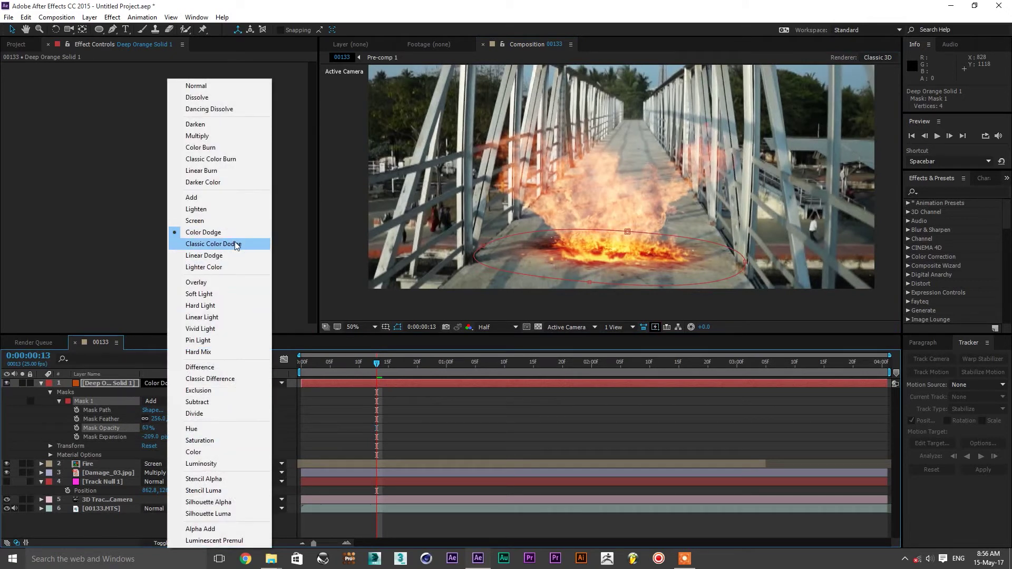
{"action": "left_click", "coordinate": [235, 242]}
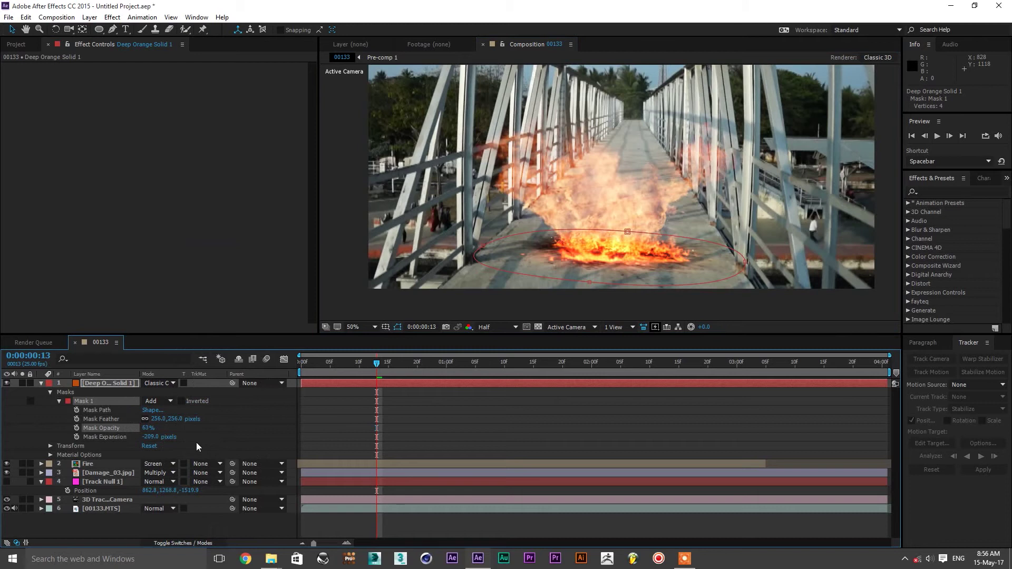
{"action": "mouse_move", "coordinate": [158, 428]}
{"action": "left_mouse_down"}
{"action": "mouse_move", "coordinate": [178, 431]}
{"action": "mouse_move", "coordinate": [170, 432]}
{"action": "left_mouse_up"}
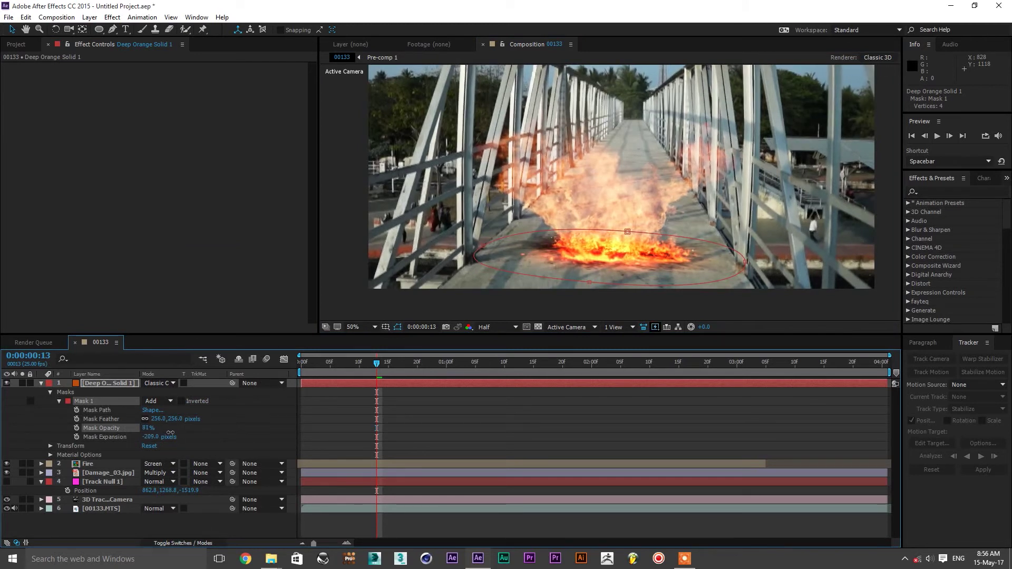
- Scale the orange solid to 120% and move it below the Fire layer
{"action": "left_click", "coordinate": [112, 381]}
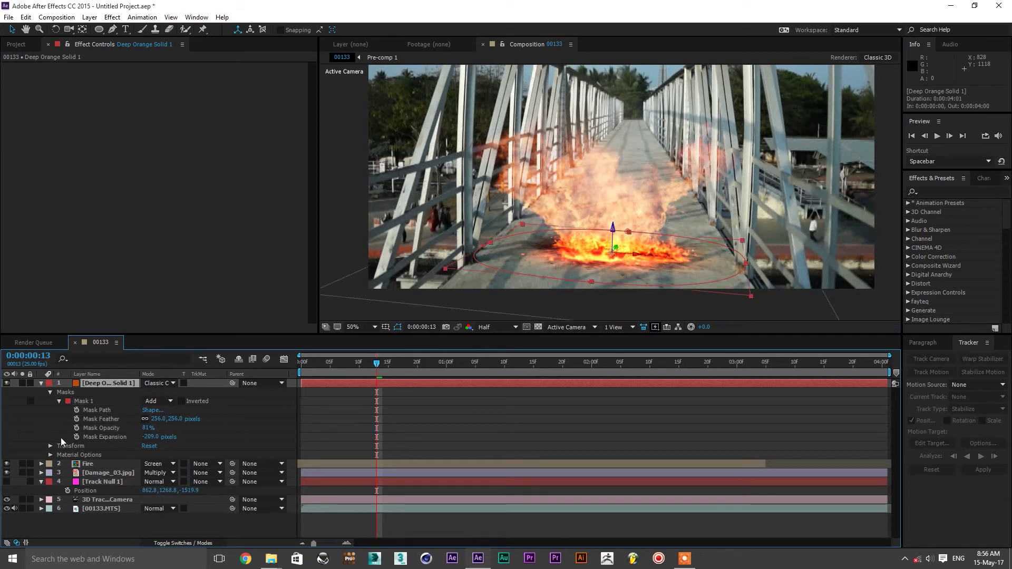
{"action": "left_click", "coordinate": [50, 446]}
{"action": "left_click_drag", "start_coordinate": [157, 473], "coordinate": [167, 473]}
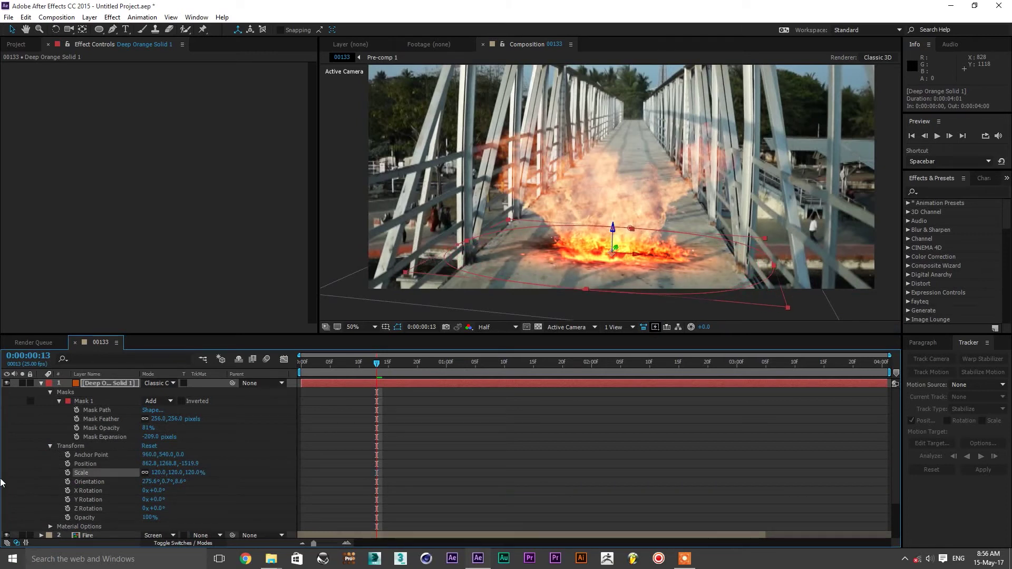
{"action": "left_click", "coordinate": [41, 383]}
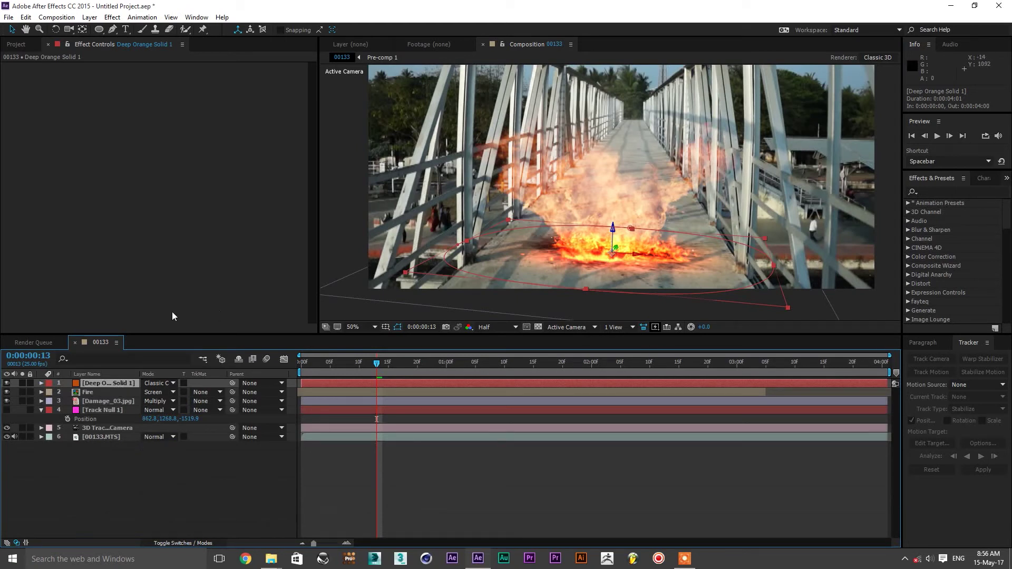
{"action": "left_click_drag", "start_coordinate": [104, 383], "coordinate": [103, 396]}
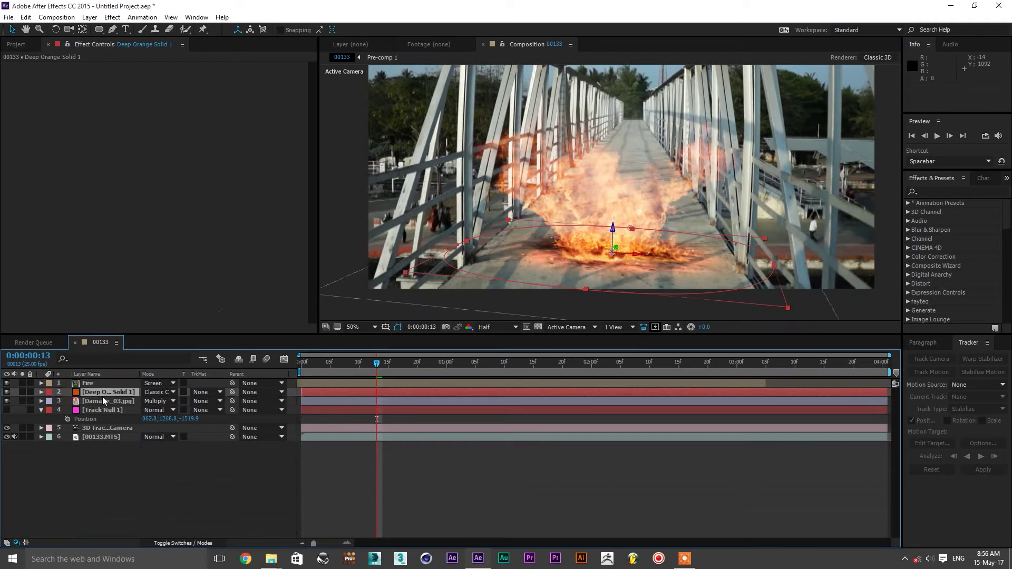
{"action": "left_click", "coordinate": [526, 478]}
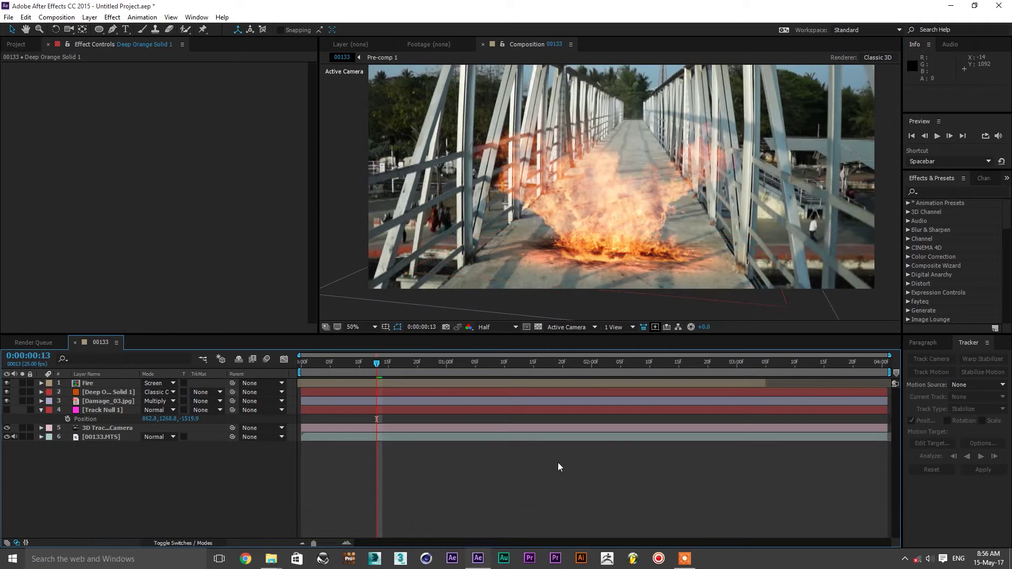
{"action": "left_click", "coordinate": [120, 392]}
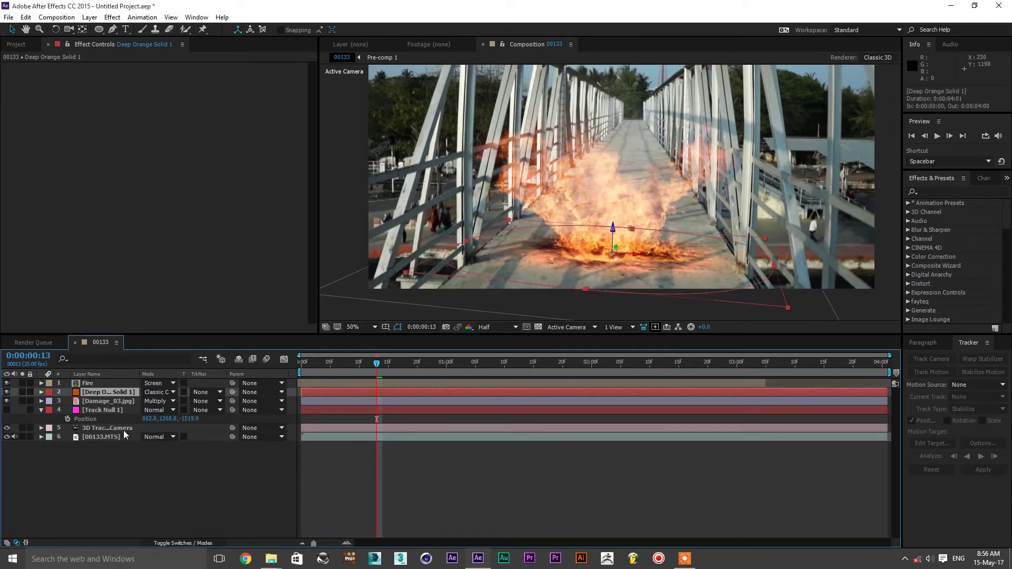
{"action": "left_click", "coordinate": [37, 391]}
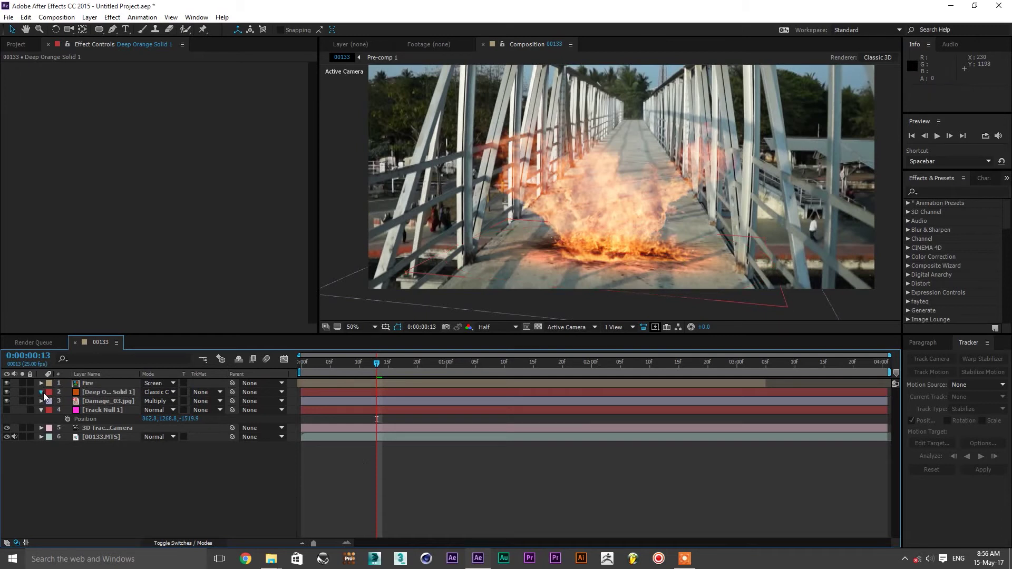
{"action": "left_click", "coordinate": [42, 392]}
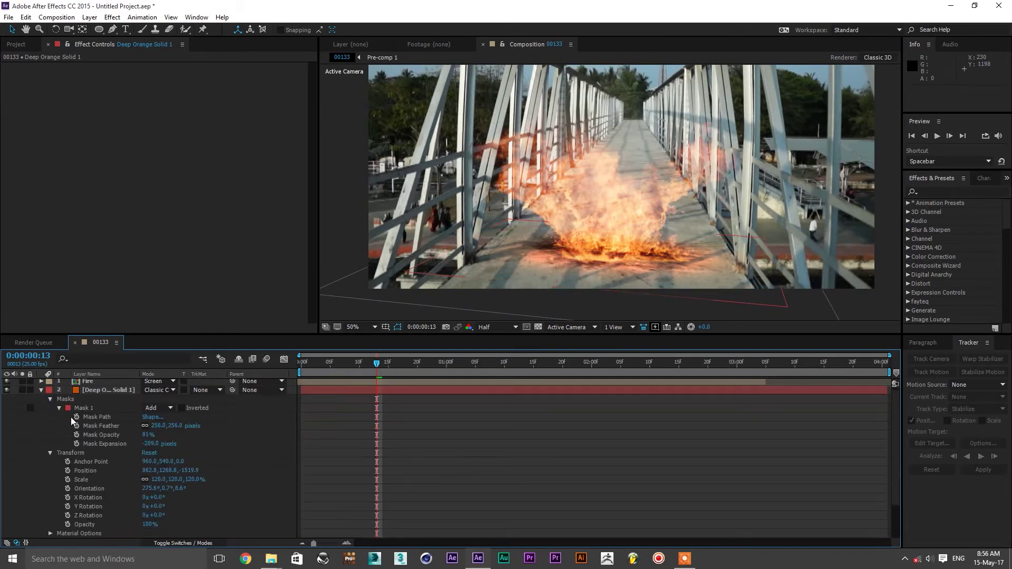
- Give the orange solid's Opacity a wiggle(5,25) expression and preview the flicker
{"action": "left_click", "coordinate": [67, 525], "text": "alt"}
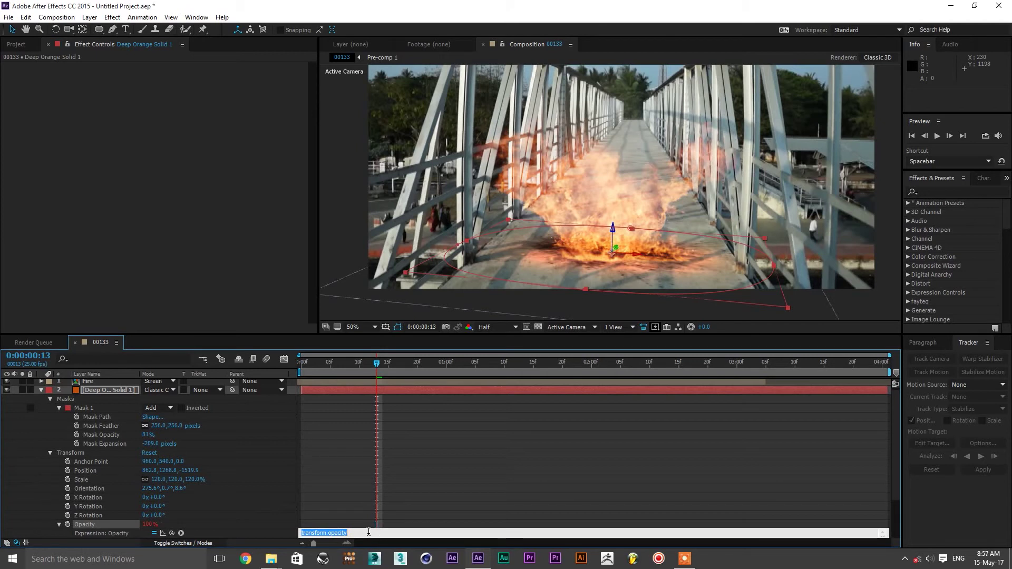
{"action": "type", "text": "wi"}
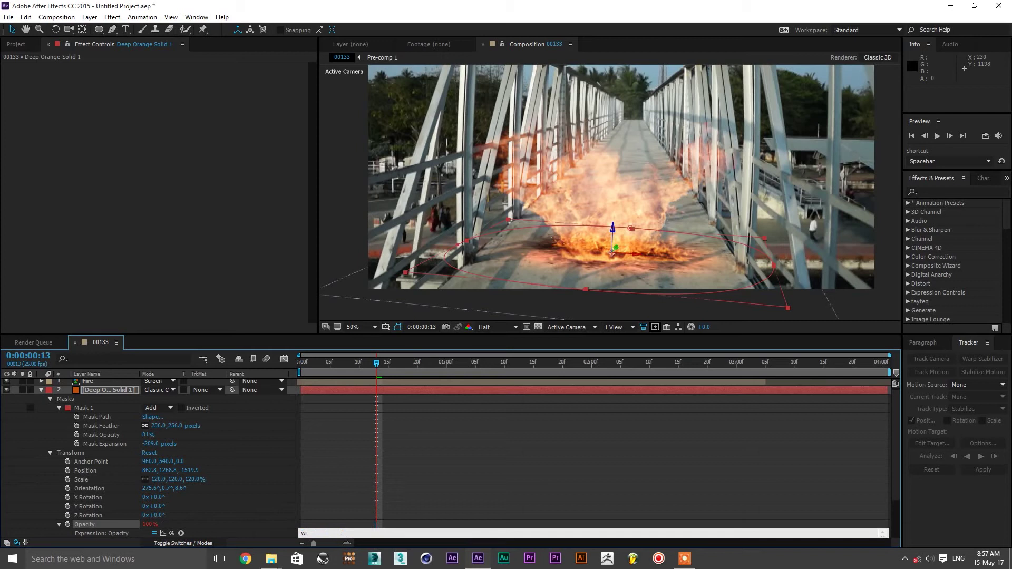
{"action": "type", "text": "ggle("}
{"action": "type", "text": "5,25"}
{"action": "type", "text": ")"}
{"action": "left_click", "coordinate": [415, 490]}
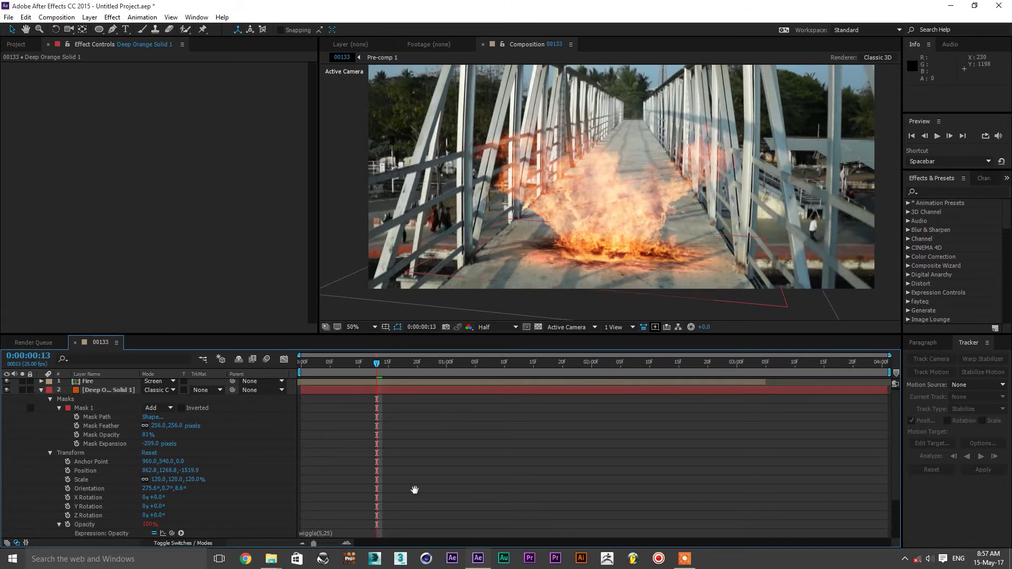
{"action": "key", "text": "space"}
{"action": "key", "text": "space"}
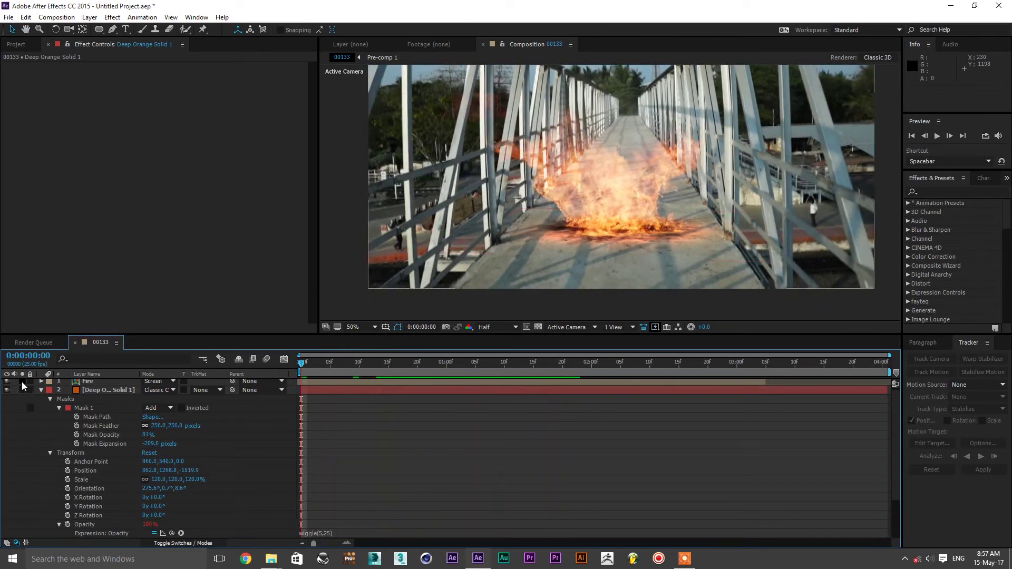
- Solo the orange solid to inspect it, then unsolo it
{"action": "left_click", "coordinate": [24, 389]}
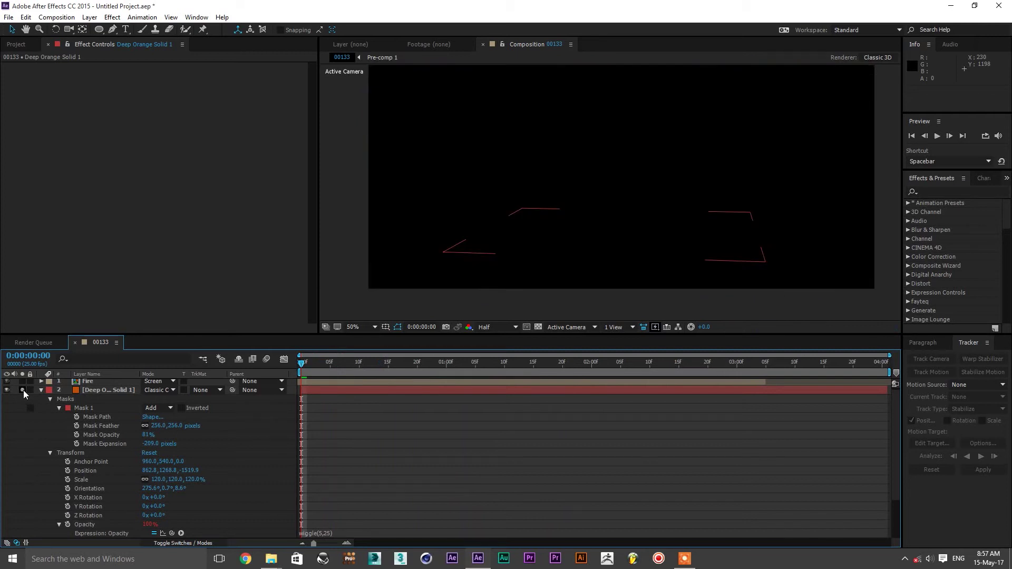
{"action": "left_click", "coordinate": [538, 327]}
{"action": "left_click", "coordinate": [537, 327]}
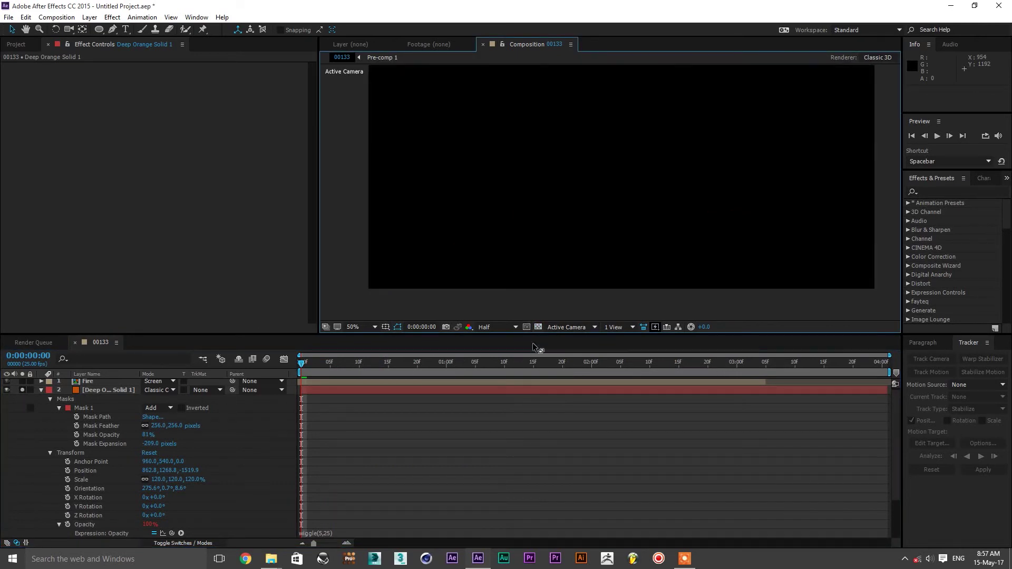
{"action": "left_click", "coordinate": [22, 390]}
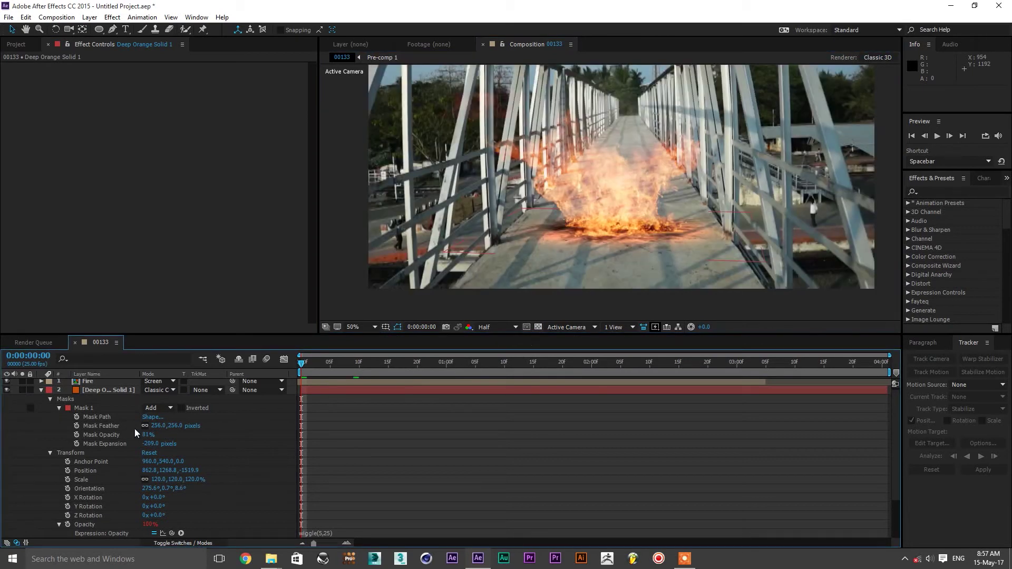
- Preview the composite, return to the start, and collapse the solid and Track Null 1
{"action": "key", "text": "space"}
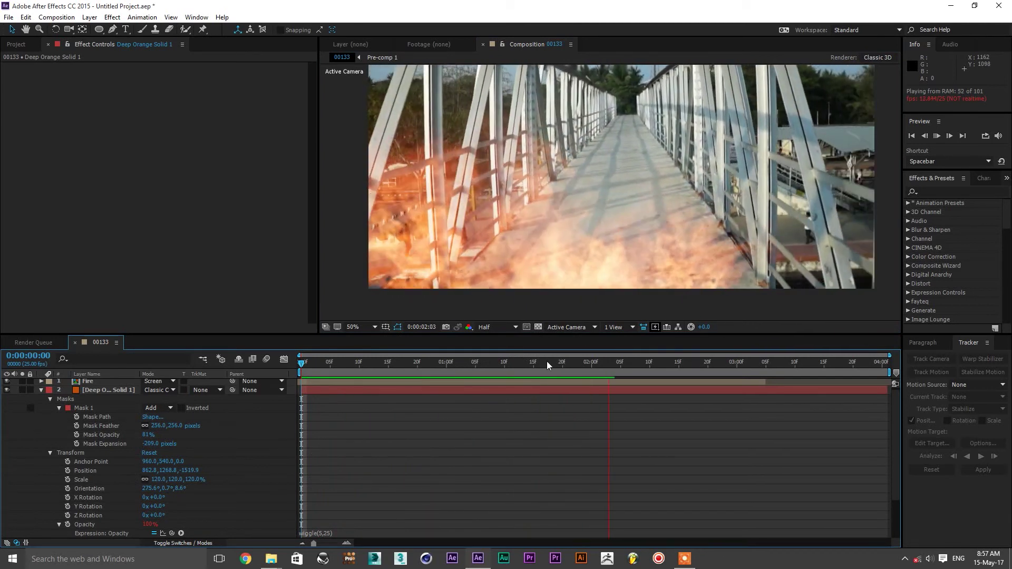
{"action": "left_click", "coordinate": [477, 363]}
{"action": "mouse_move", "coordinate": [478, 363]}
{"action": "left_mouse_down"}
{"action": "mouse_move", "coordinate": [364, 369]}
{"action": "mouse_move", "coordinate": [401, 381]}
{"action": "left_mouse_up"}
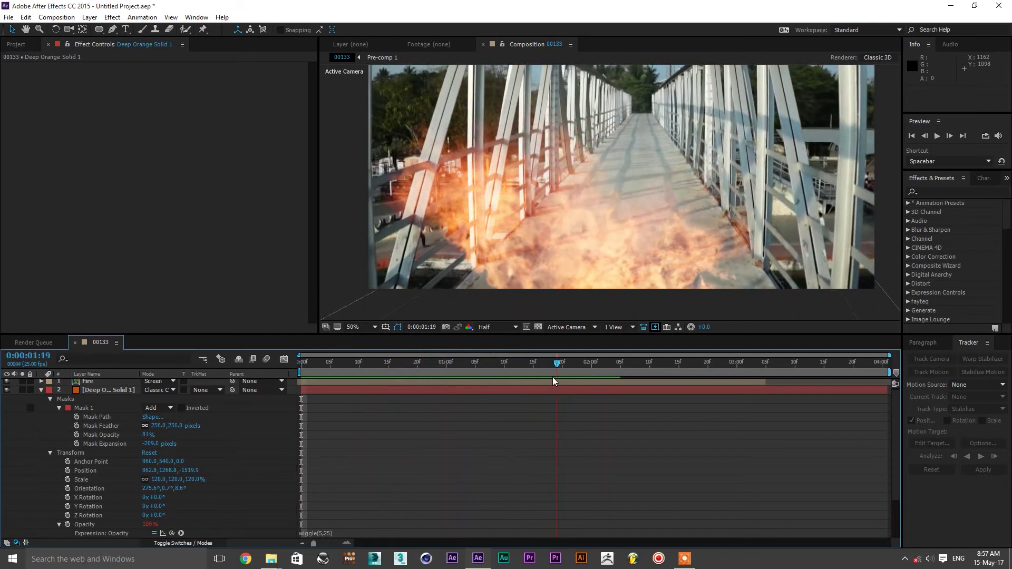
{"action": "key", "text": "Home"}
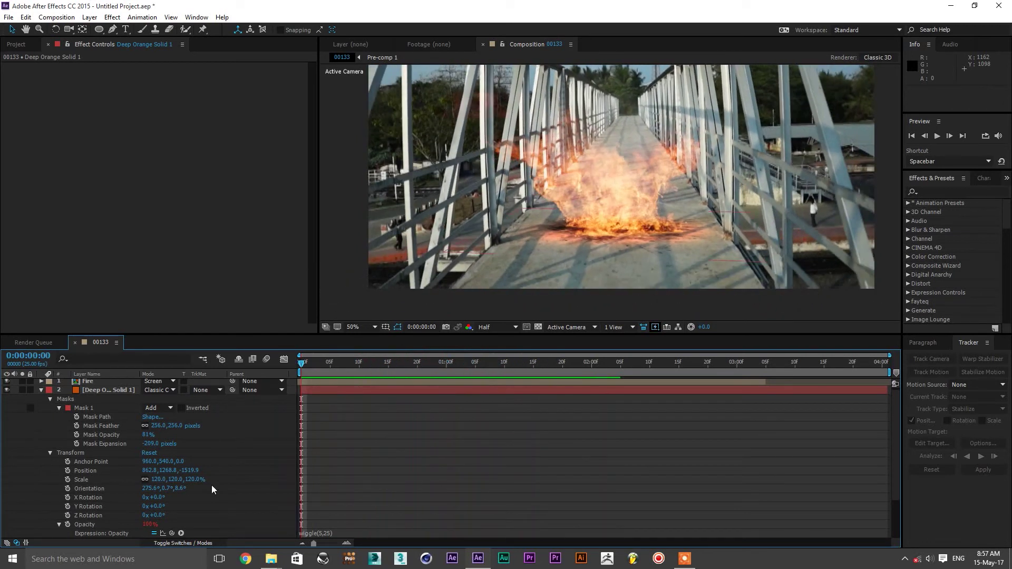
{"action": "left_click", "coordinate": [42, 390]}
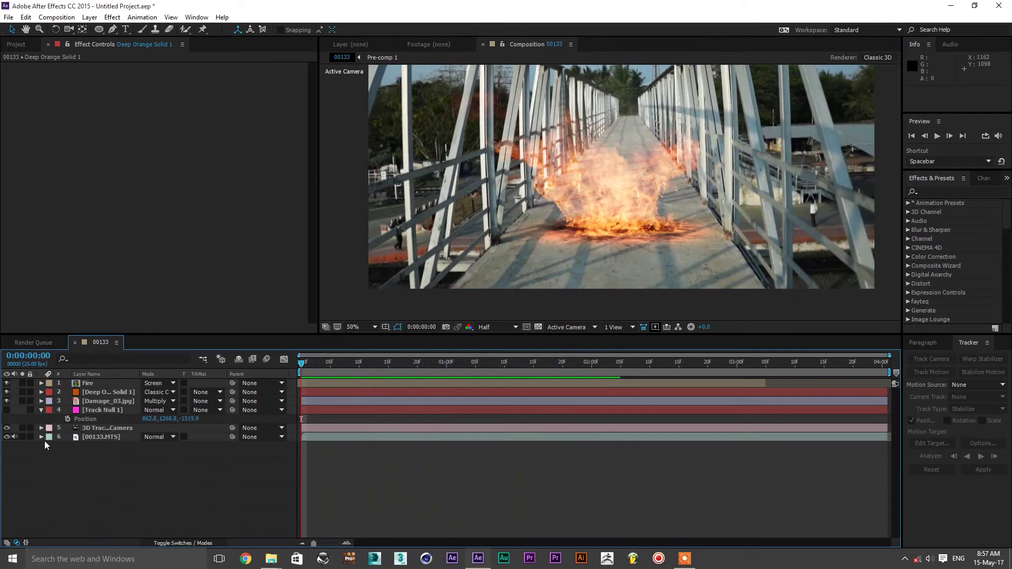
{"action": "left_click", "coordinate": [41, 410]}
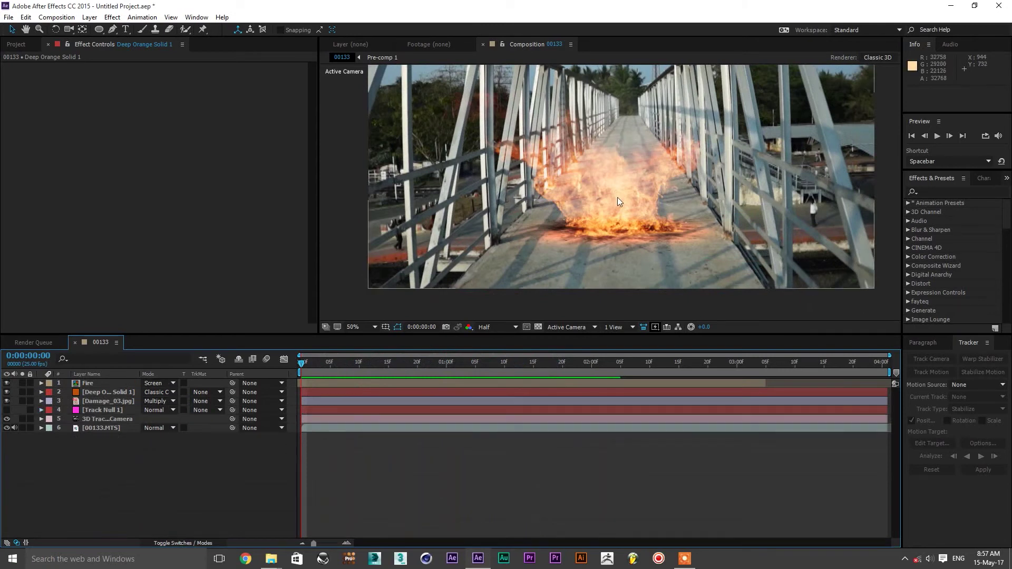
- Drag Smoke_03.mov from the Project panel into comp 00133 as the top layer, above Fire
{"action": "left_click", "coordinate": [16, 45]}
{"action": "left_click", "coordinate": [40, 150]}
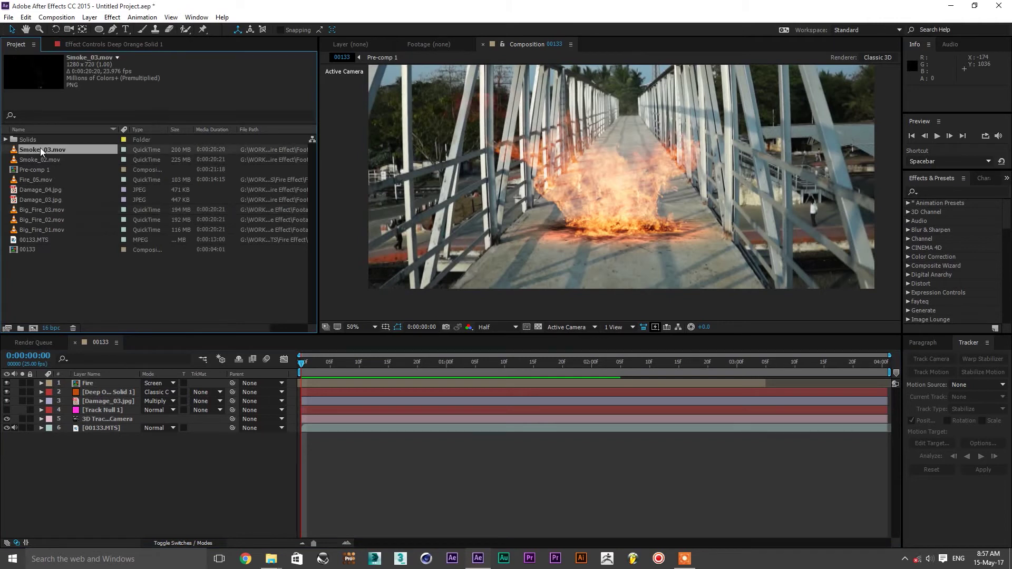
{"action": "left_click", "coordinate": [40, 160]}
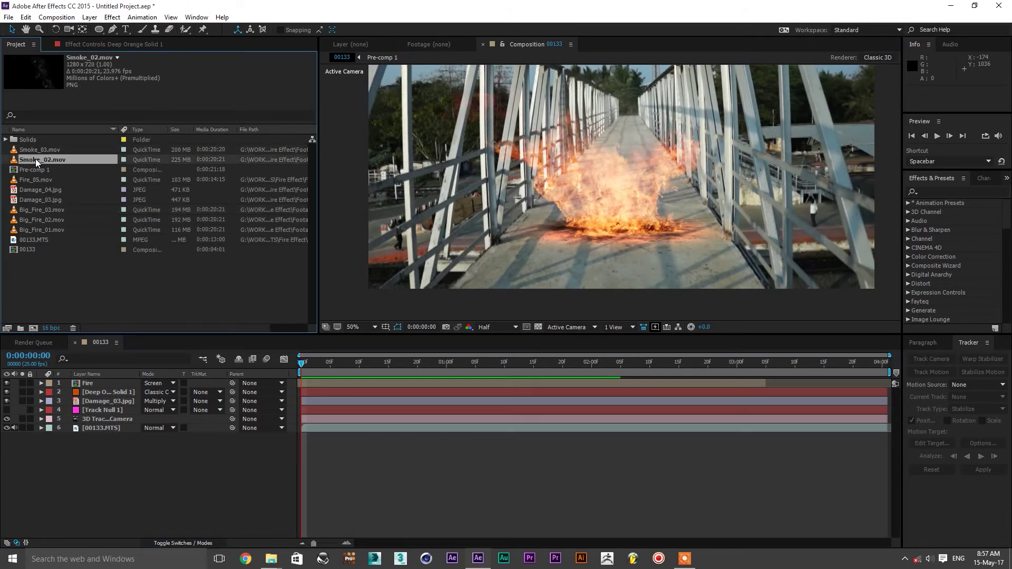
{"action": "left_click", "coordinate": [36, 149]}
{"action": "left_click_drag", "start_coordinate": [31, 149], "coordinate": [583, 172]}
{"action": "left_click_drag", "start_coordinate": [610, 168], "coordinate": [595, 184]}
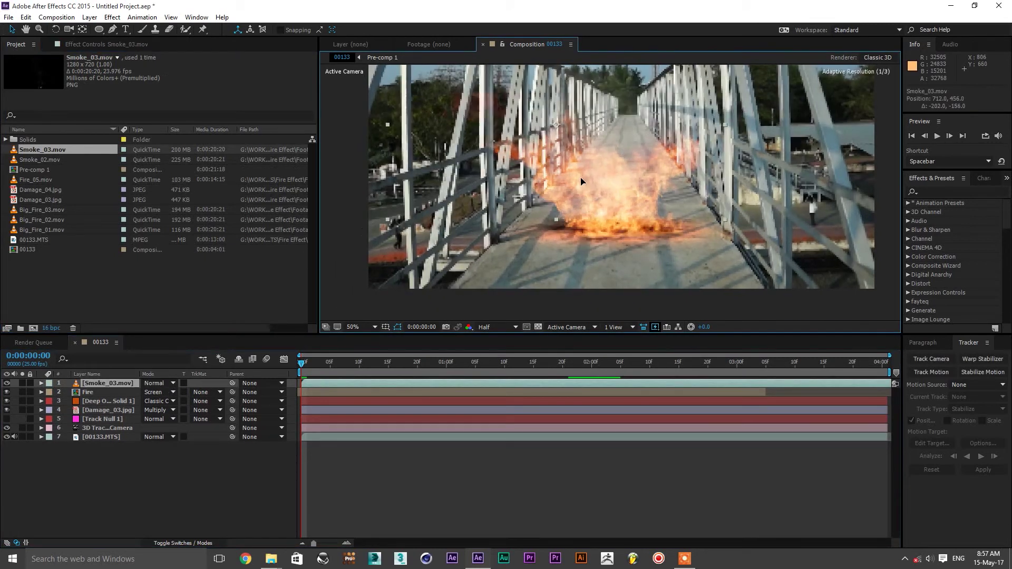
{"action": "left_click", "coordinate": [123, 387]}
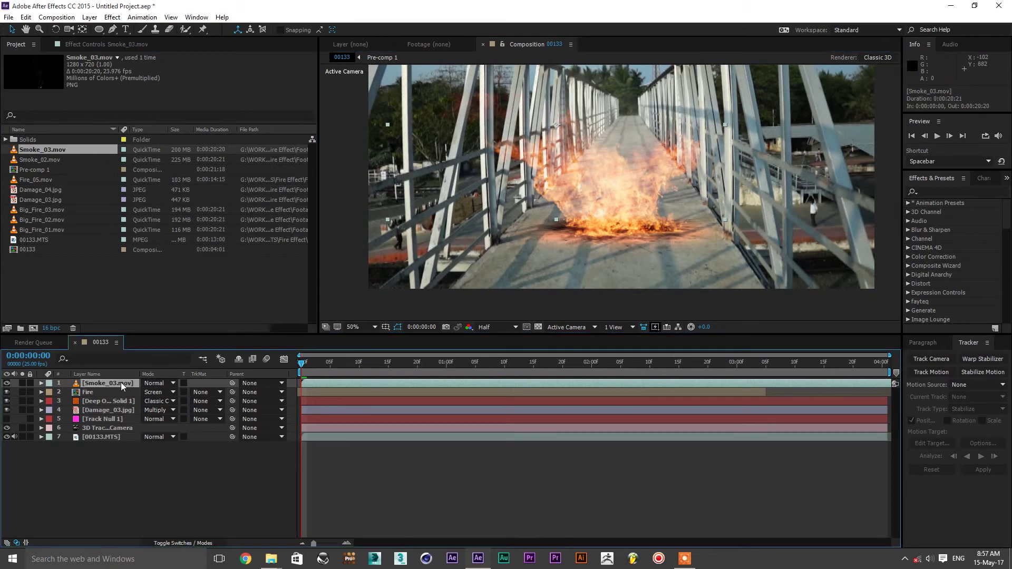
- Apply a Tint effect to Smoke_03.mov mapping white to black, then show the layer switch columns
{"action": "left_click", "coordinate": [112, 17]}
{"action": "mouse_move", "coordinate": [167, 115]}
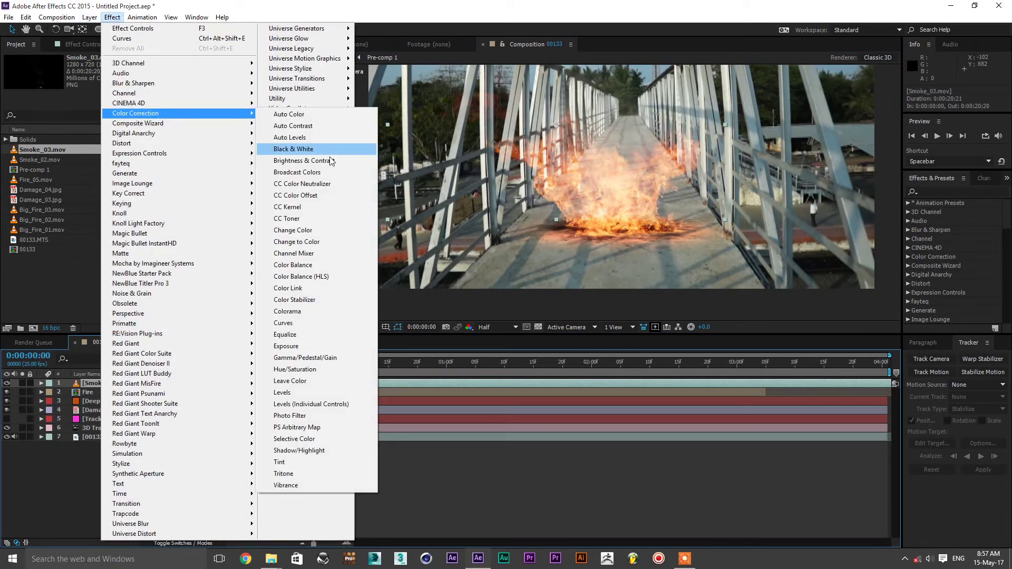
{"action": "left_click", "coordinate": [303, 465]}
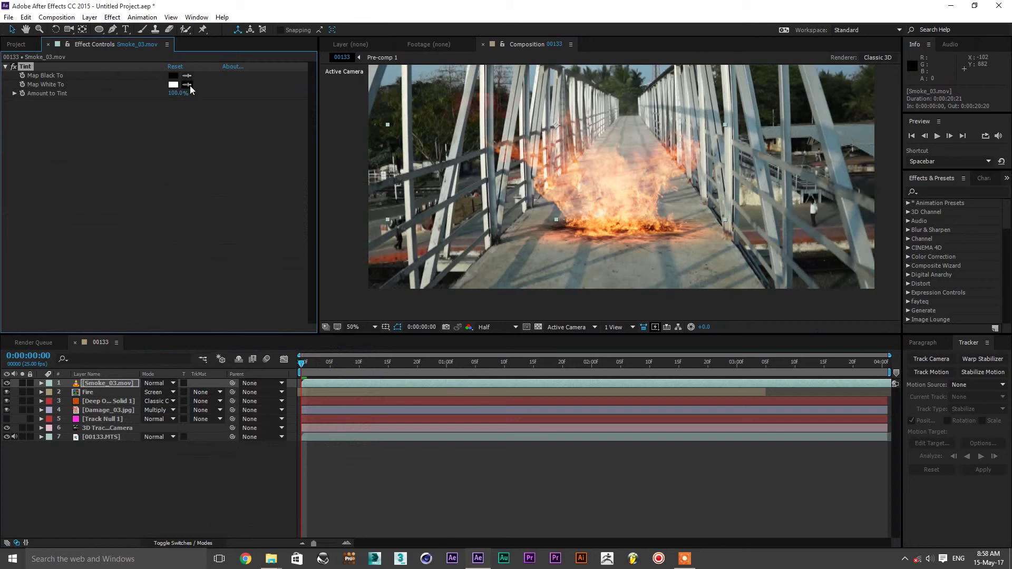
{"action": "left_click", "coordinate": [169, 84]}
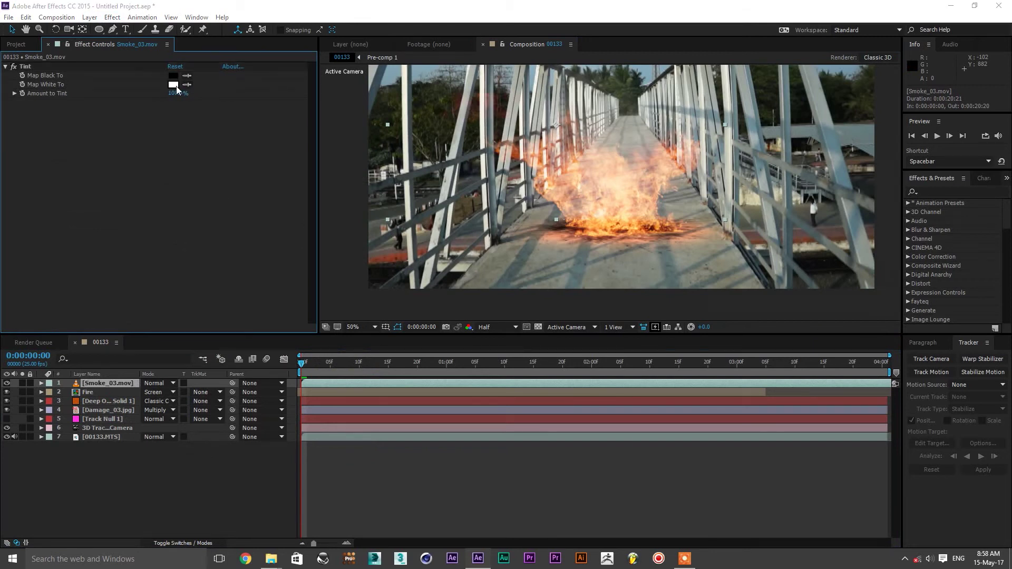
{"action": "left_click_drag", "start_coordinate": [737, 271], "coordinate": [695, 315]}
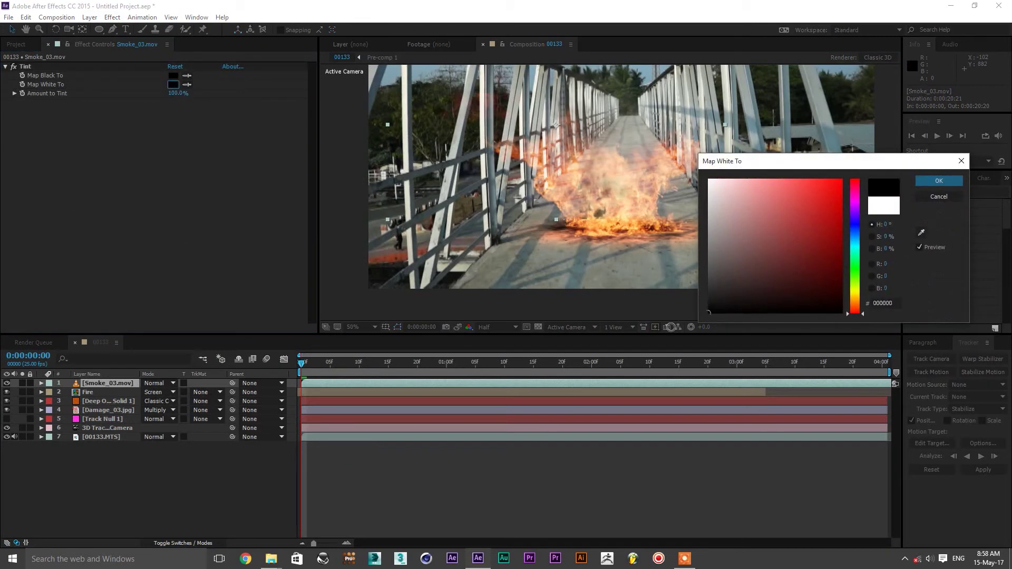
{"action": "left_click", "coordinate": [959, 180]}
{"action": "left_click", "coordinate": [105, 382]}
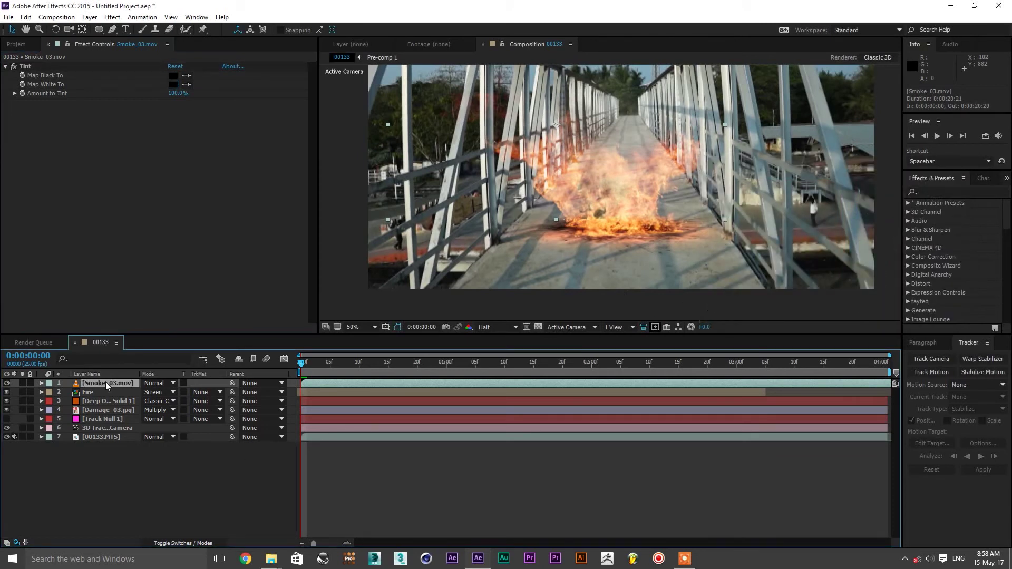
{"action": "left_click", "coordinate": [182, 542]}
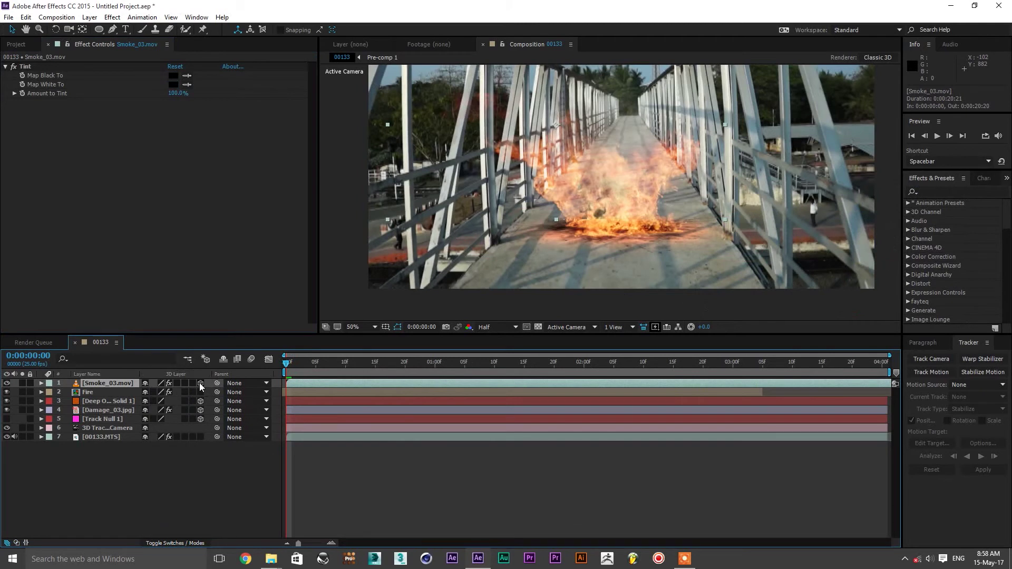
- Make Smoke_03.mov a 3D layer and check Track Null 1's position values
{"action": "left_click", "coordinate": [200, 383]}
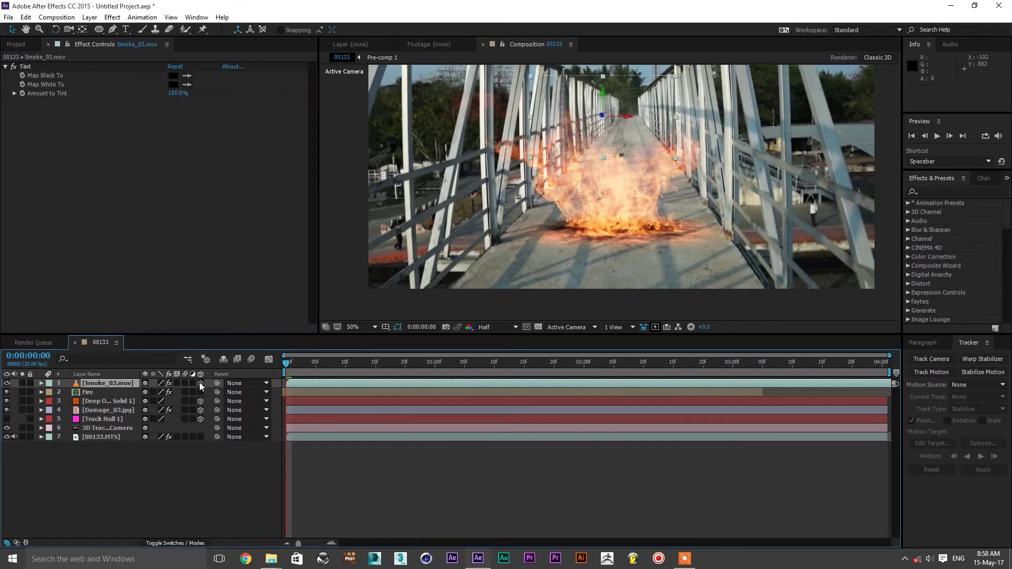
{"action": "left_click", "coordinate": [96, 420]}
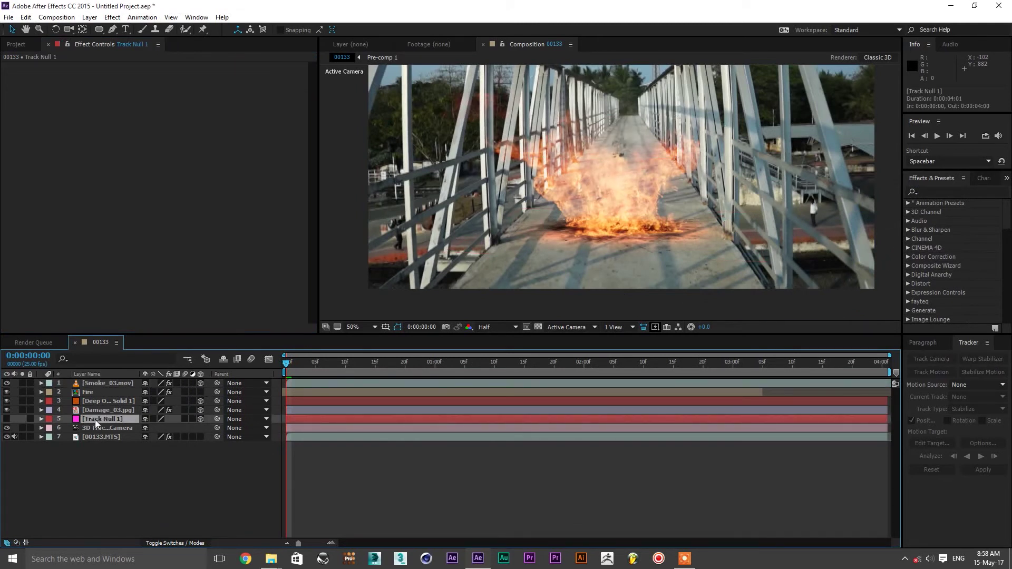
{"action": "key", "text": "p"}
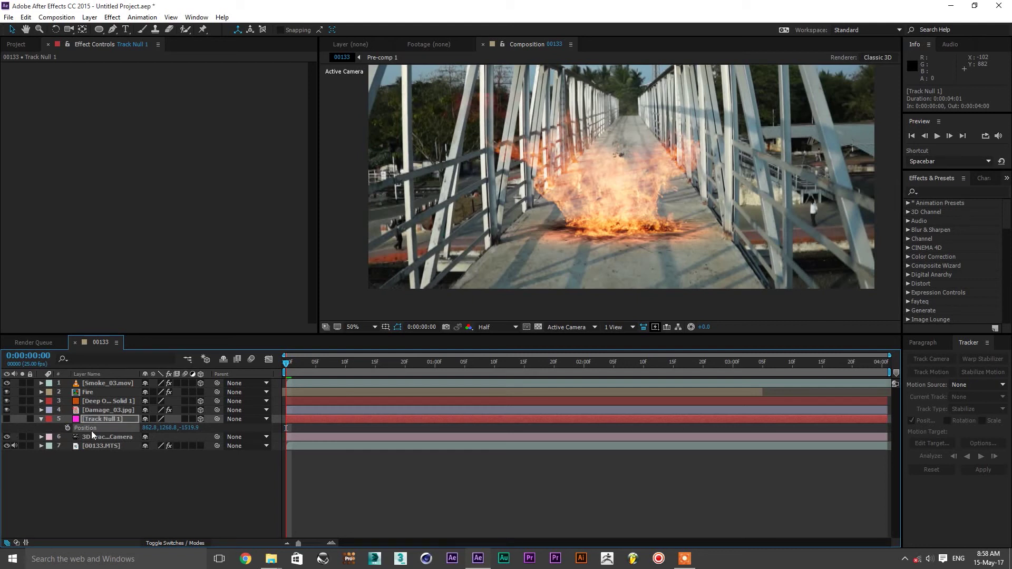
{"action": "left_click", "coordinate": [88, 380]}
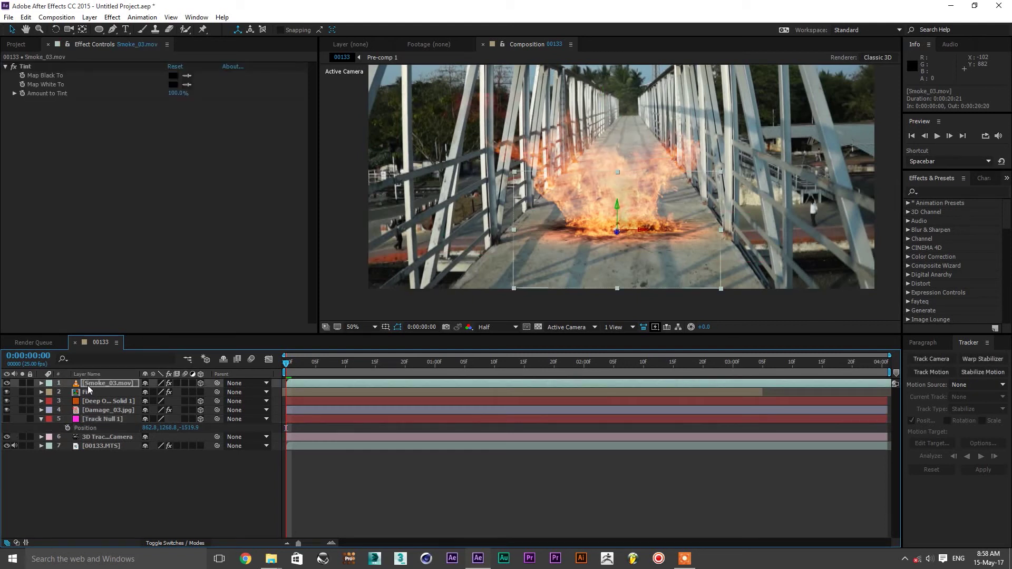
- Scale Smoke_03.mov to 270% and position it over the fire on the walkway
{"action": "left_click_drag", "start_coordinate": [612, 236], "coordinate": [546, 188]}
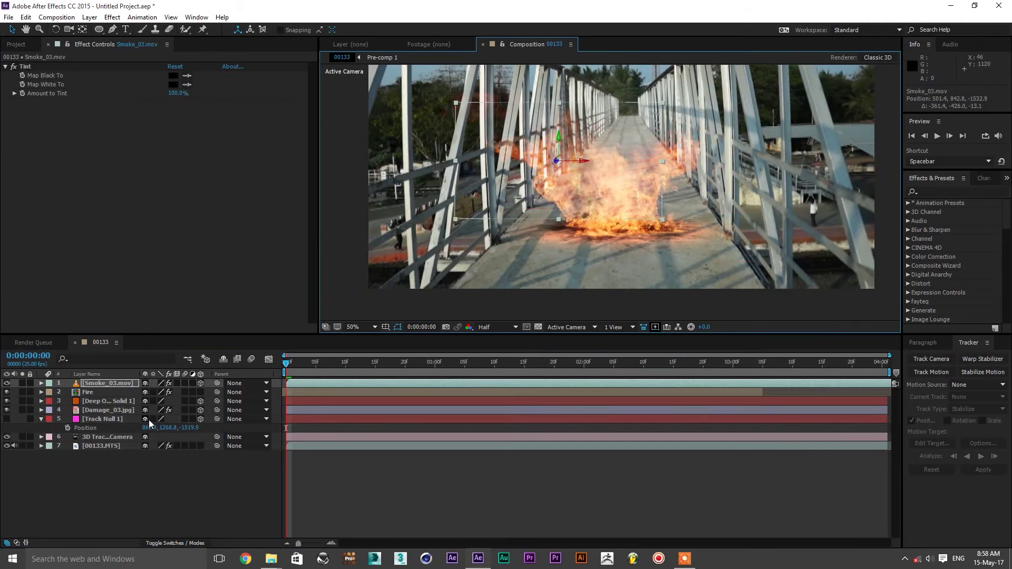
{"action": "key", "text": "s"}
{"action": "left_click_drag", "start_coordinate": [161, 392], "coordinate": [221, 391]}
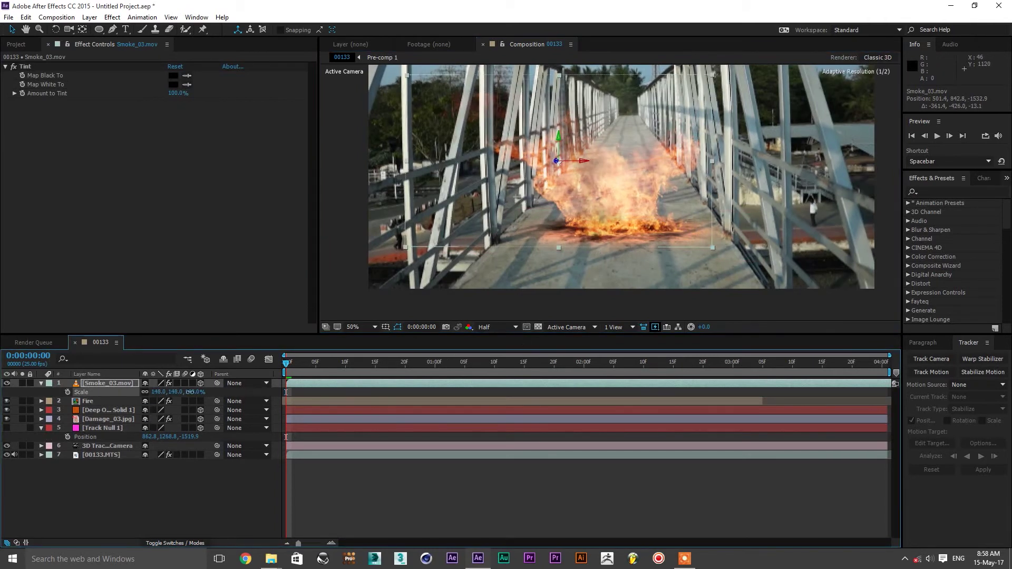
{"action": "left_click_drag", "start_coordinate": [651, 274], "coordinate": [629, 220]}
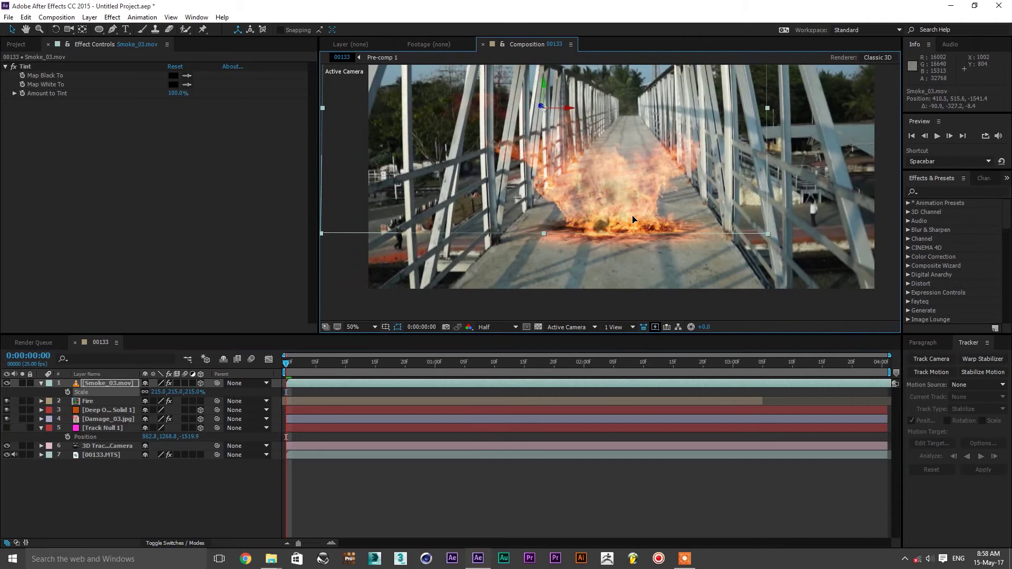
{"action": "left_click_drag", "start_coordinate": [630, 220], "coordinate": [621, 231]}
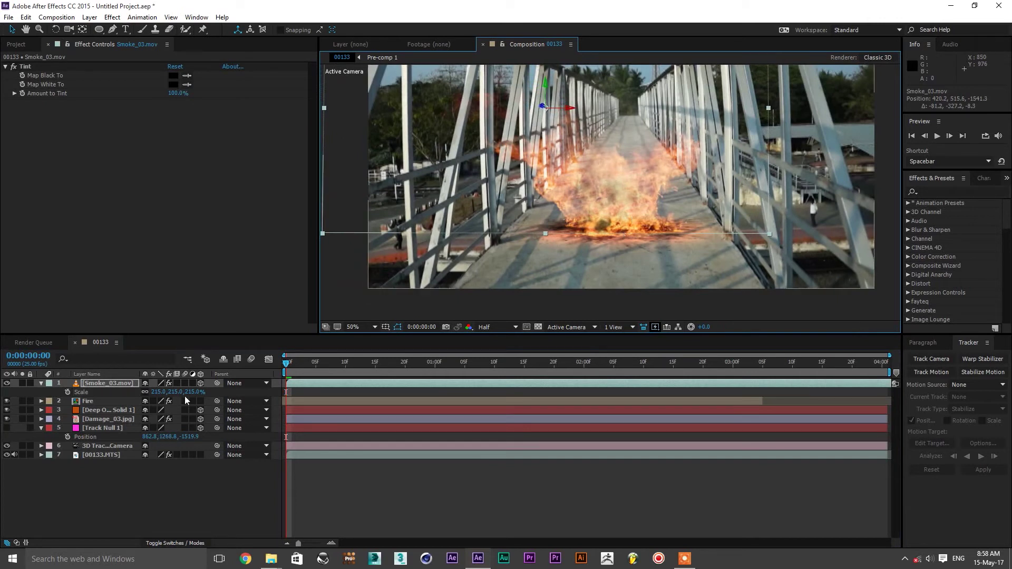
{"action": "left_click", "coordinate": [132, 383]}
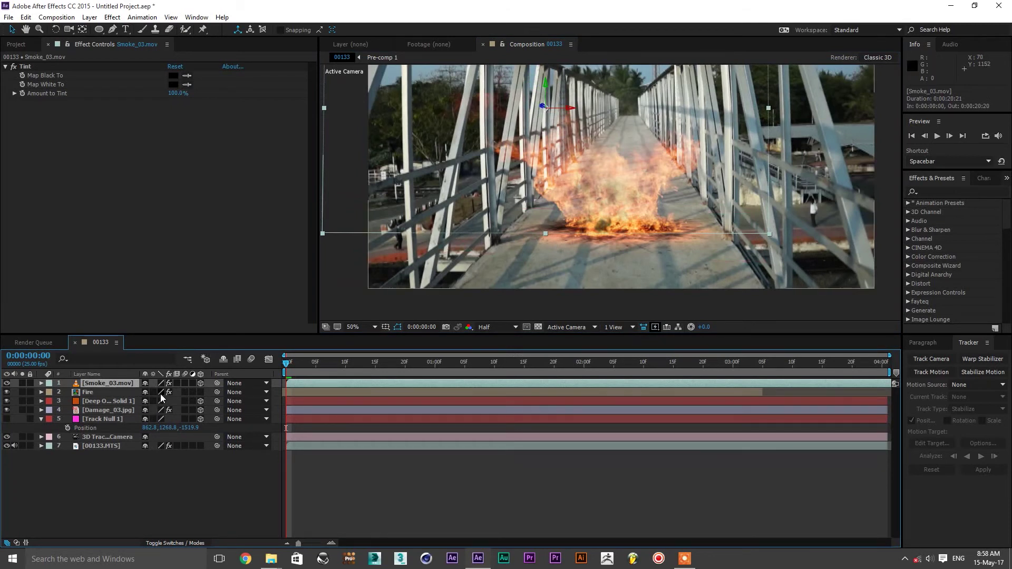
{"action": "left_click_drag", "start_coordinate": [156, 398], "coordinate": [186, 398]}
{"action": "mouse_move", "coordinate": [593, 222]}
{"action": "left_mouse_down"}
{"action": "mouse_move", "coordinate": [574, 186]}
{"action": "mouse_move", "coordinate": [591, 181]}
{"action": "mouse_move", "coordinate": [612, 205]}
{"action": "left_mouse_up"}
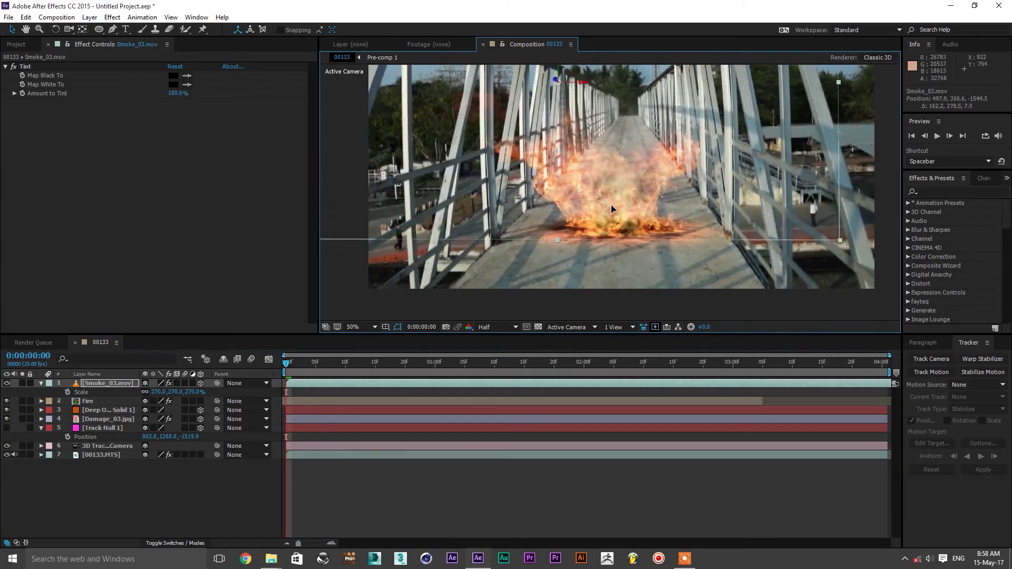
- Play a preview of the smoke composite, park at 0:00:00:06 and nudge the smoke over the fire
{"action": "left_click", "coordinate": [579, 499]}
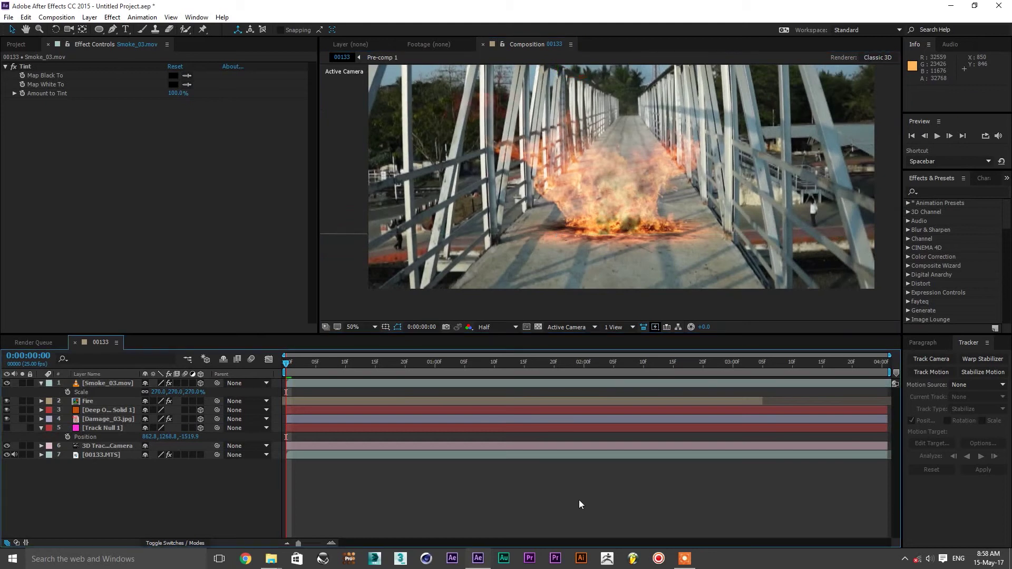
{"action": "key", "text": "space"}
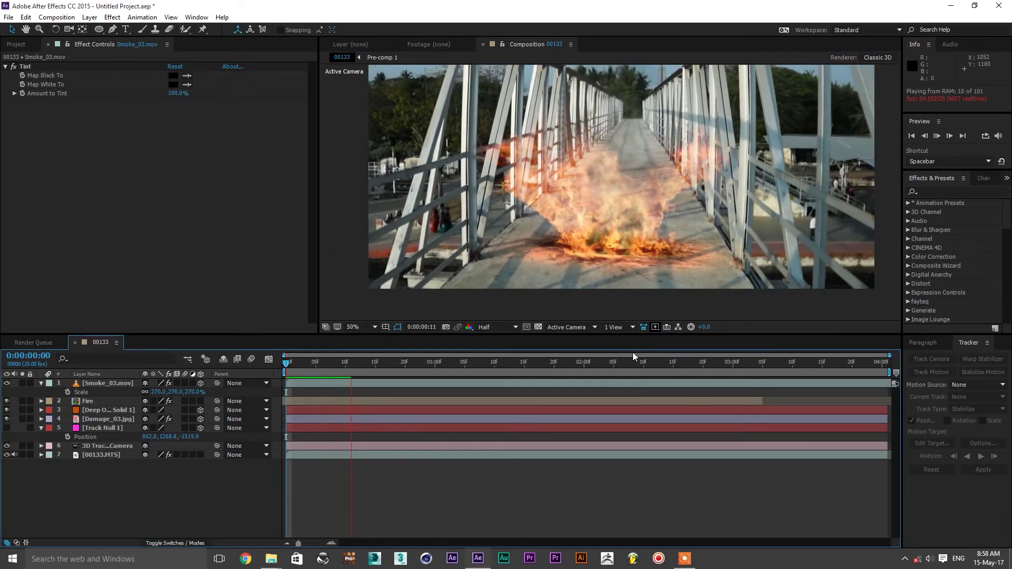
{"action": "left_click_drag", "start_coordinate": [355, 365], "coordinate": [323, 365]}
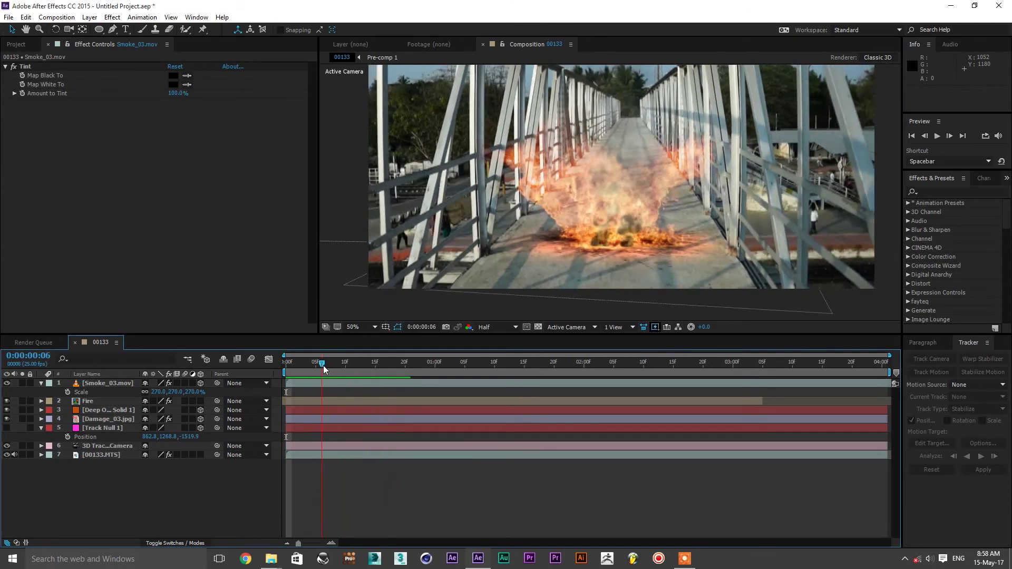
{"action": "mouse_move", "coordinate": [631, 218]}
{"action": "left_mouse_down"}
{"action": "mouse_move", "coordinate": [619, 205]}
{"action": "mouse_move", "coordinate": [595, 213]}
{"action": "left_mouse_up"}
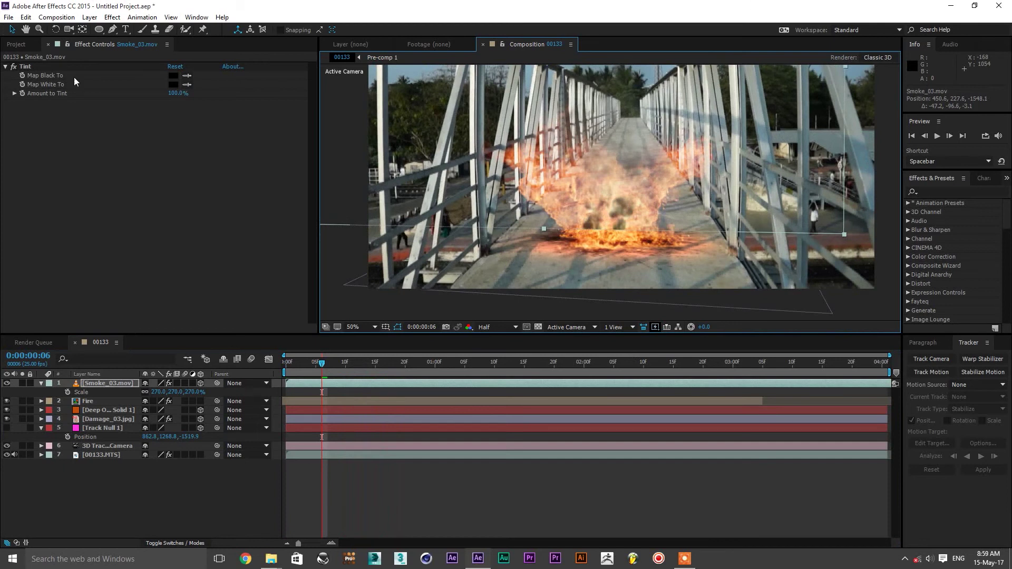
- Add an elliptical mask to Smoke_03.mov and reshape its bottom point up and right
{"action": "double_click", "coordinate": [101, 30]}
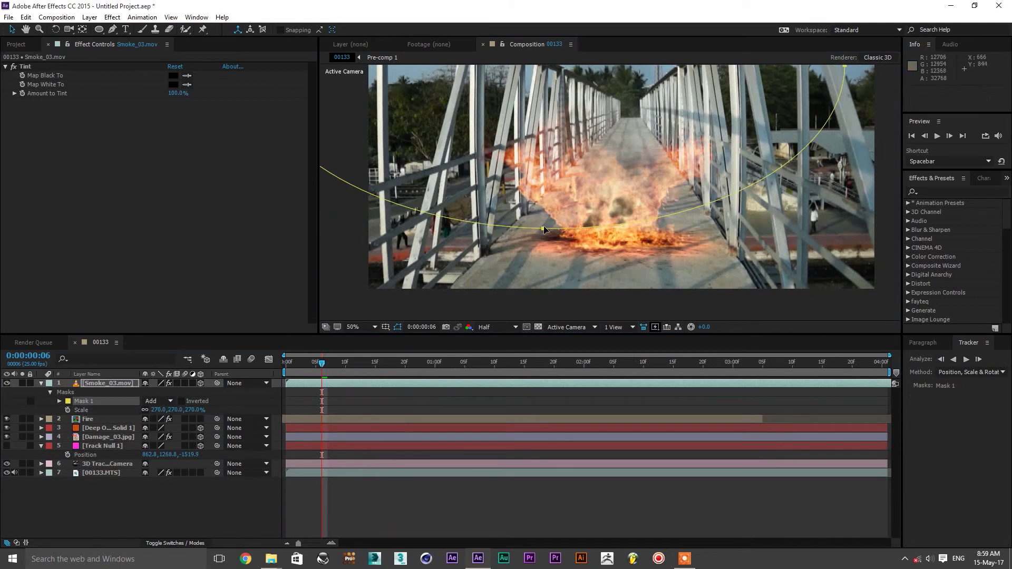
{"action": "left_click", "coordinate": [547, 242]}
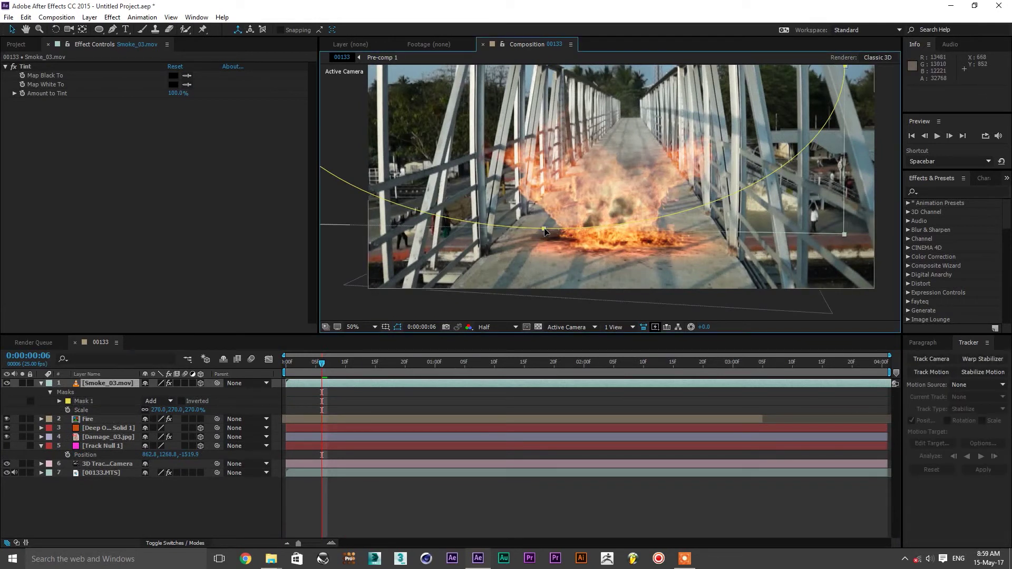
{"action": "mouse_move", "coordinate": [545, 223]}
{"action": "left_mouse_down"}
{"action": "mouse_move", "coordinate": [597, 217]}
{"action": "mouse_move", "coordinate": [627, 196]}
{"action": "left_mouse_up"}
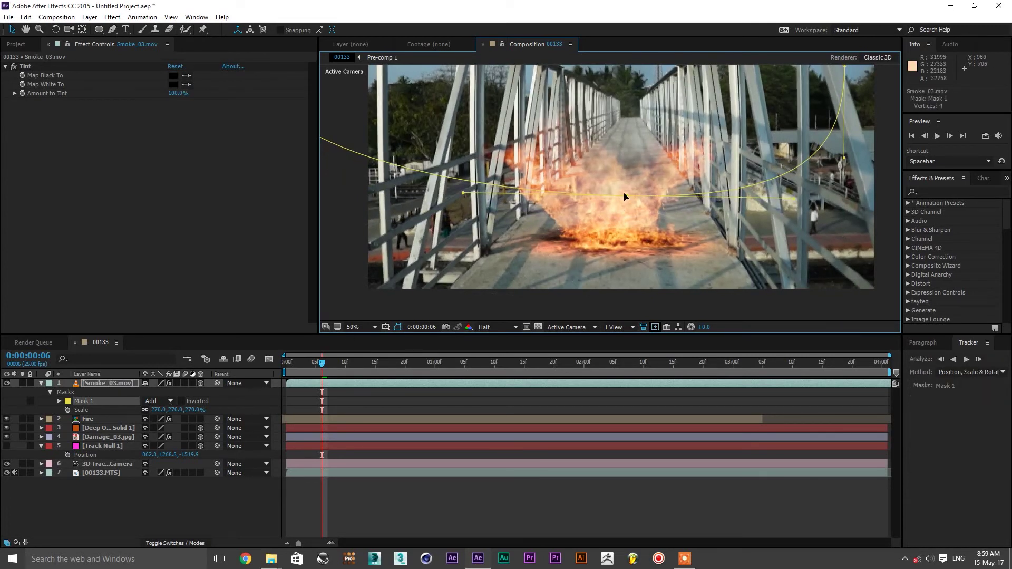
{"action": "left_click_drag", "start_coordinate": [617, 176], "coordinate": [603, 181]}
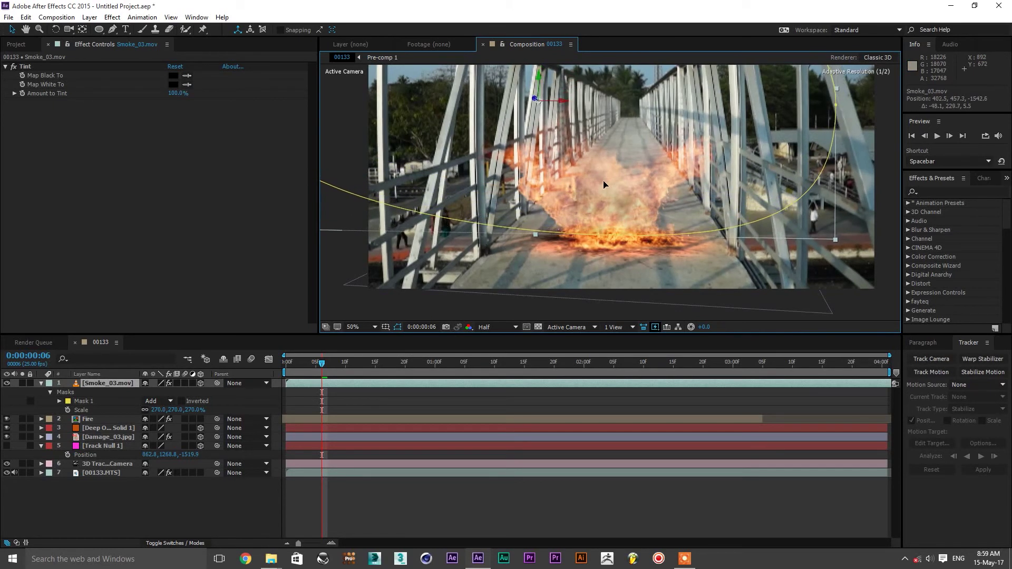
- Set the mask feather to 56 pixels and preview the softened smoke
{"action": "left_click", "coordinate": [115, 380]}
{"action": "key", "text": "f"}
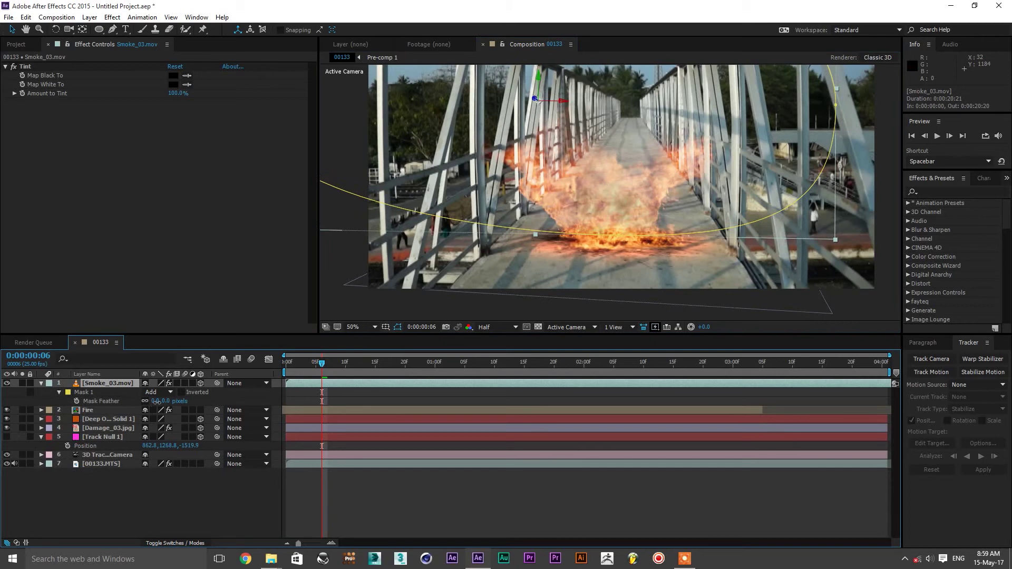
{"action": "left_click_drag", "start_coordinate": [156, 401], "coordinate": [435, 540]}
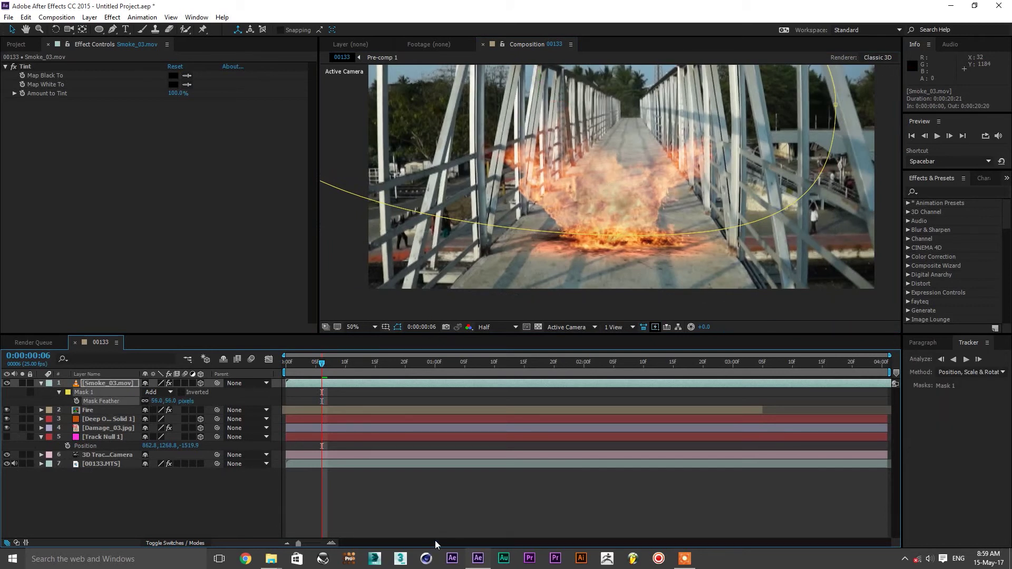
{"action": "left_click", "coordinate": [439, 514]}
{"action": "key", "text": "space"}
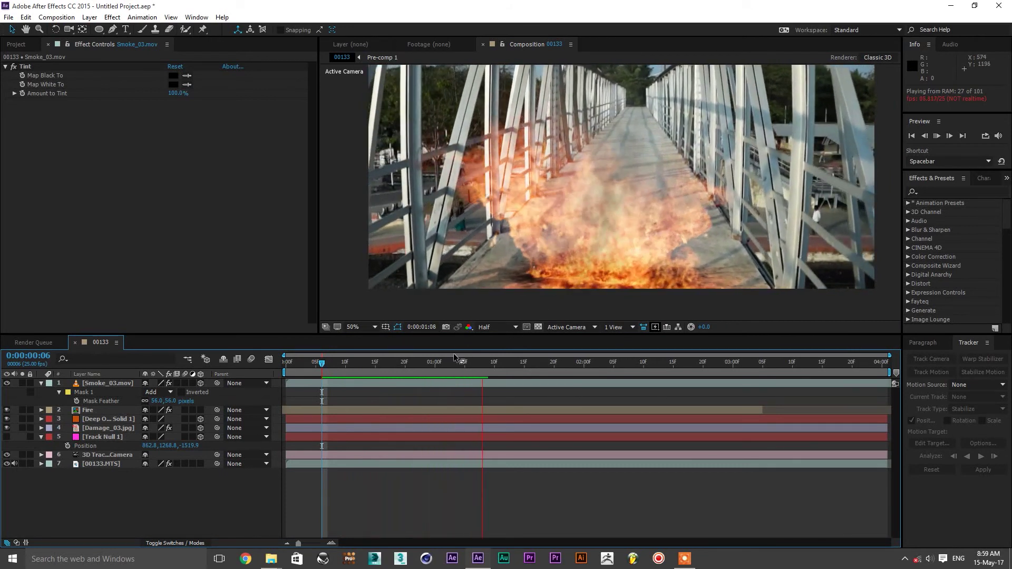
- Duplicate the masked smoke layer, shift the copy earlier in time, move it up, and preview
{"action": "left_click", "coordinate": [345, 362]}
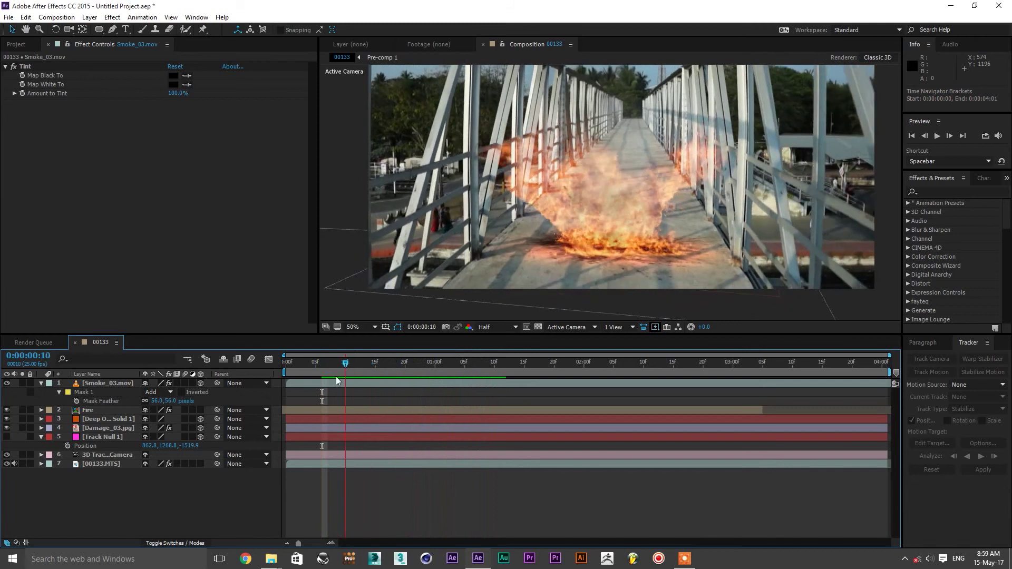
{"action": "left_click", "coordinate": [125, 383]}
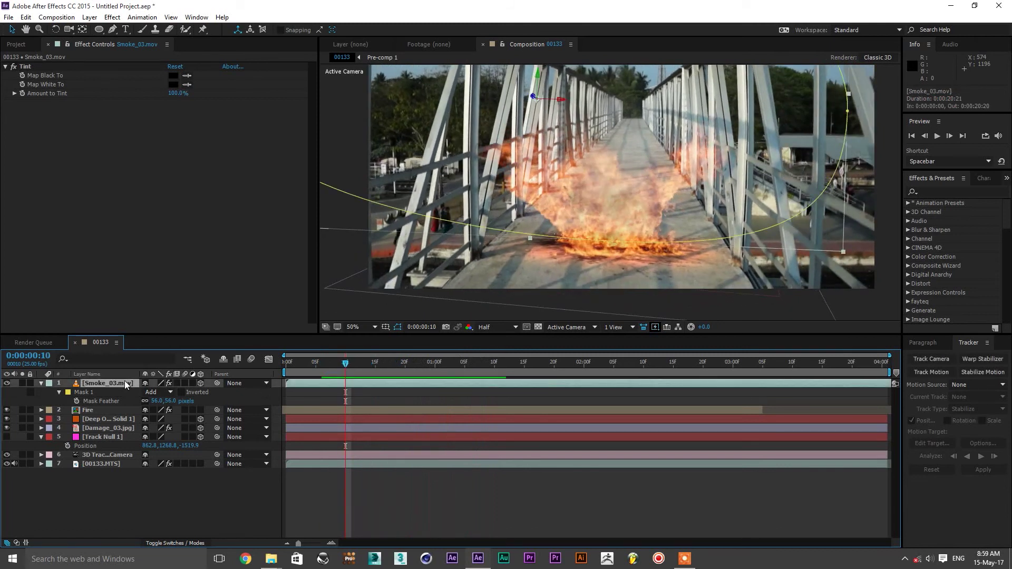
{"action": "key", "text": "ctrl+d"}
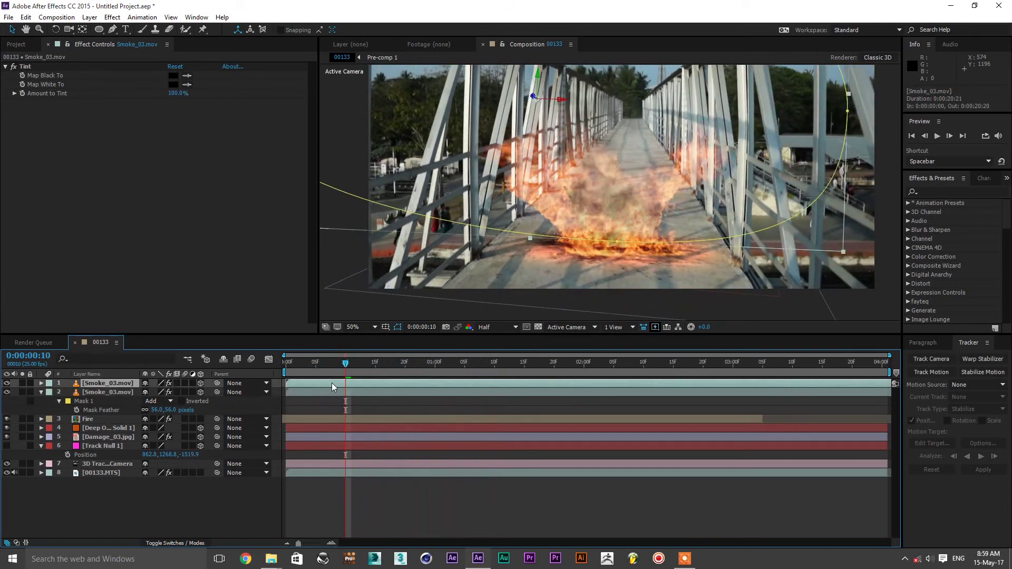
{"action": "left_click_drag", "start_coordinate": [406, 386], "coordinate": [12, 391]}
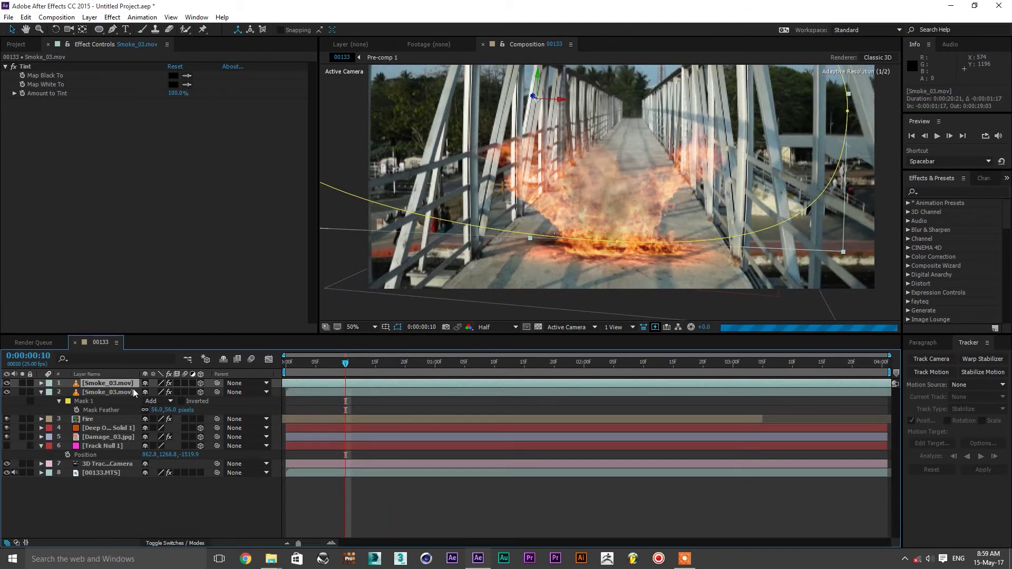
{"action": "mouse_move", "coordinate": [597, 230]}
{"action": "left_mouse_down"}
{"action": "mouse_move", "coordinate": [570, 156]}
{"action": "mouse_move", "coordinate": [456, 216]}
{"action": "left_mouse_up"}
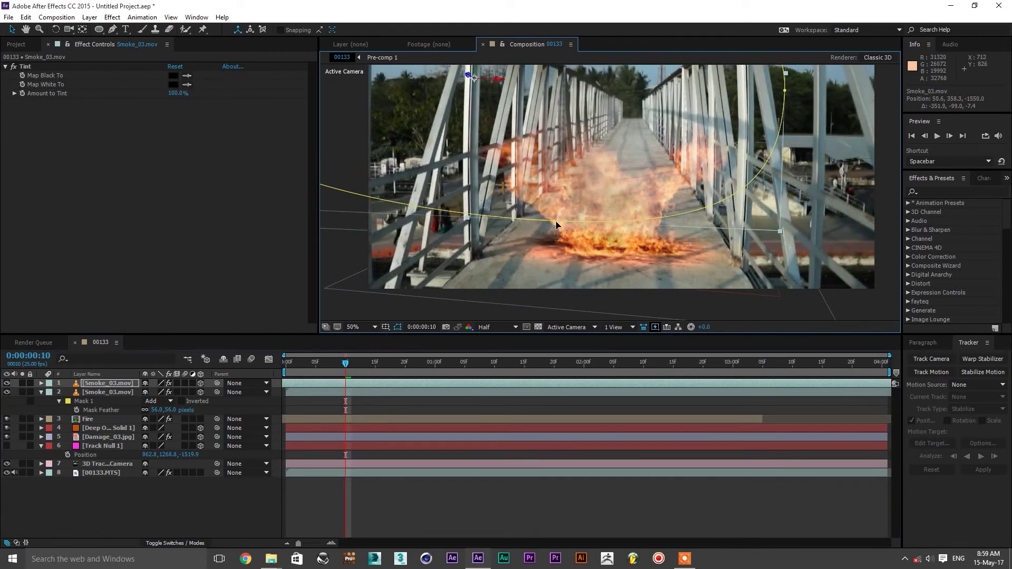
{"action": "left_click_drag", "start_coordinate": [556, 225], "coordinate": [556, 194]}
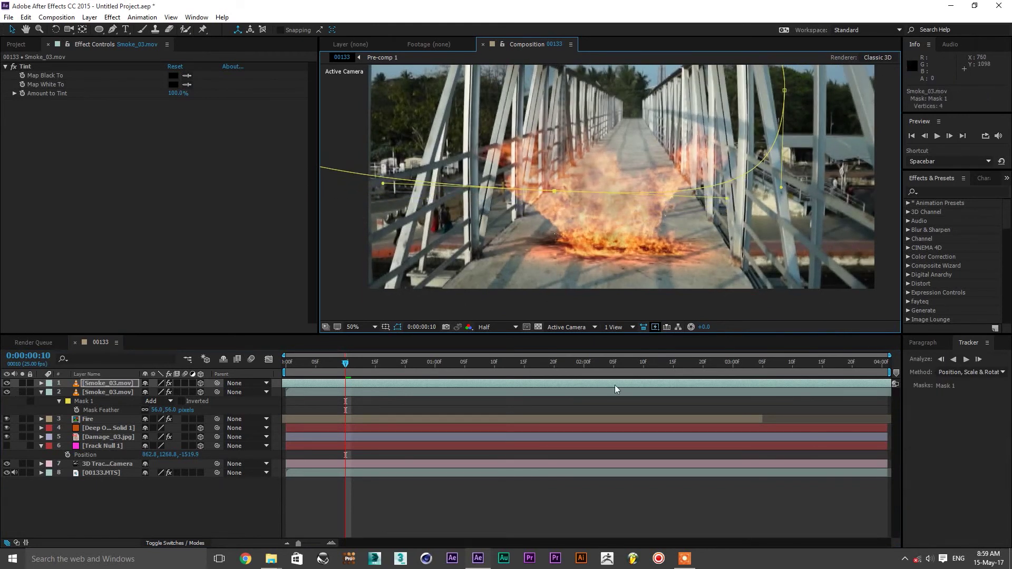
{"action": "left_click", "coordinate": [460, 484]}
{"action": "key", "text": "space"}
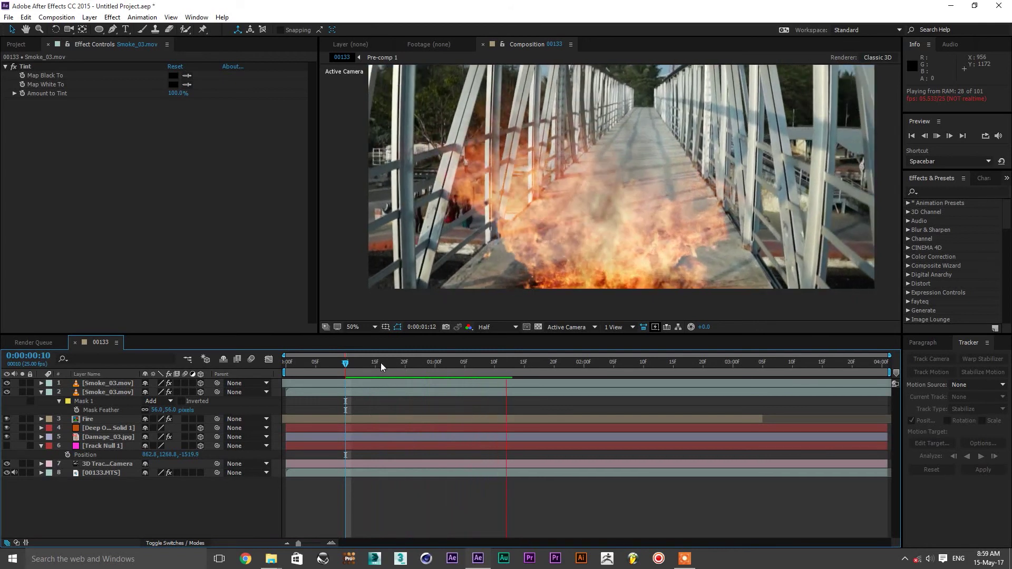
- Move the top Smoke_03.mov copy to position 231.2, 379.9, -1240.8 and preview
{"action": "left_click", "coordinate": [387, 362]}
{"action": "left_click", "coordinate": [397, 363]}
{"action": "left_click", "coordinate": [93, 374]}
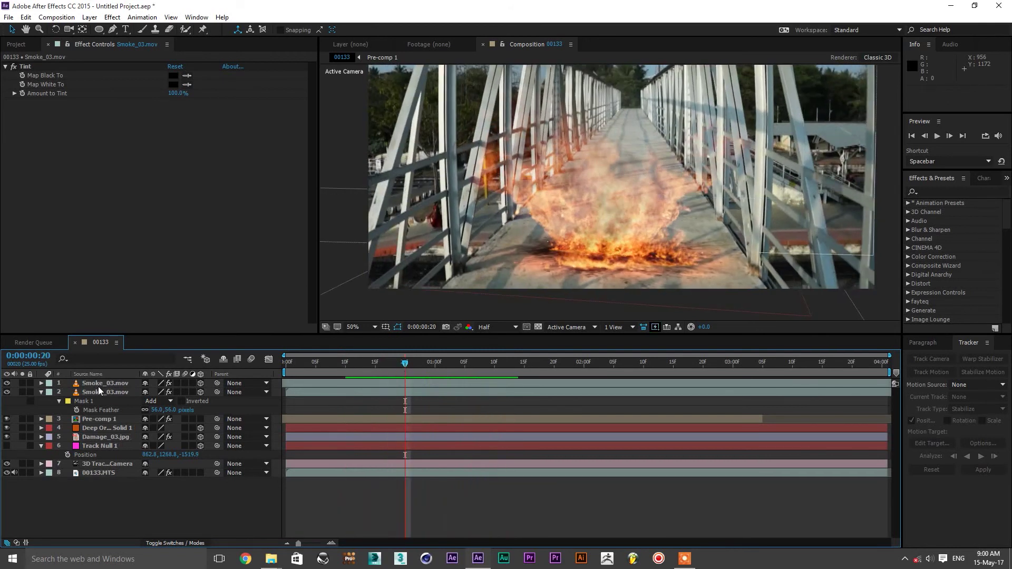
{"action": "left_click", "coordinate": [99, 386]}
{"action": "key", "text": "p"}
{"action": "mouse_move", "coordinate": [182, 392]}
{"action": "left_mouse_down"}
{"action": "mouse_move", "coordinate": [217, 393]}
{"action": "mouse_move", "coordinate": [1003, 41]}
{"action": "left_mouse_up"}
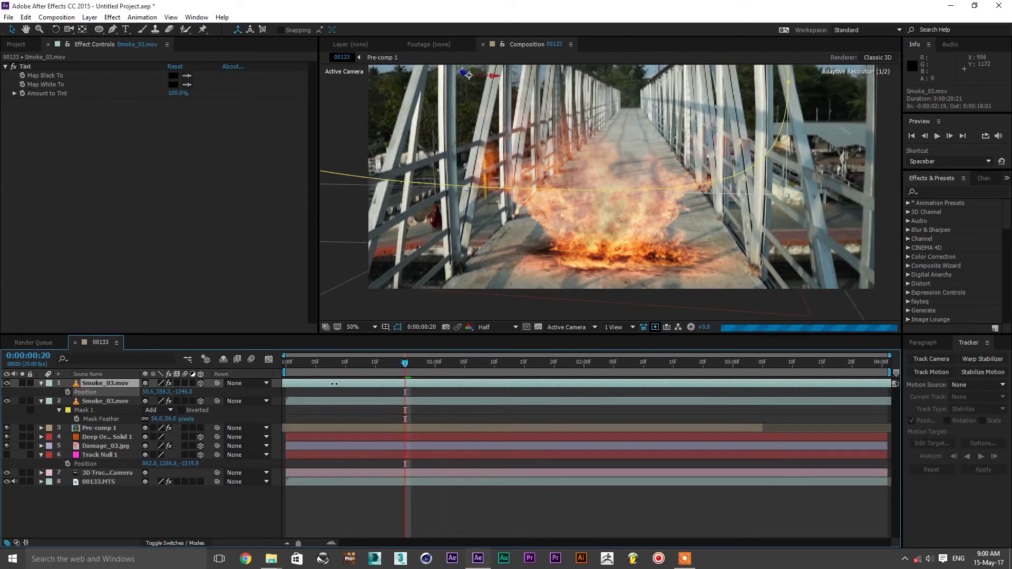
{"action": "left_click_drag", "start_coordinate": [583, 169], "coordinate": [590, 258]}
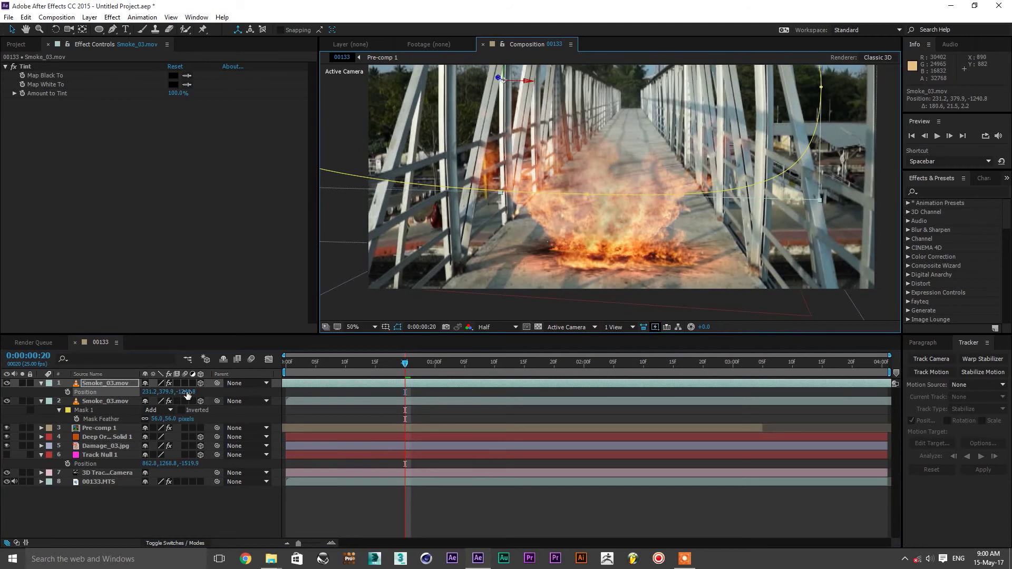
{"action": "key", "text": "space"}
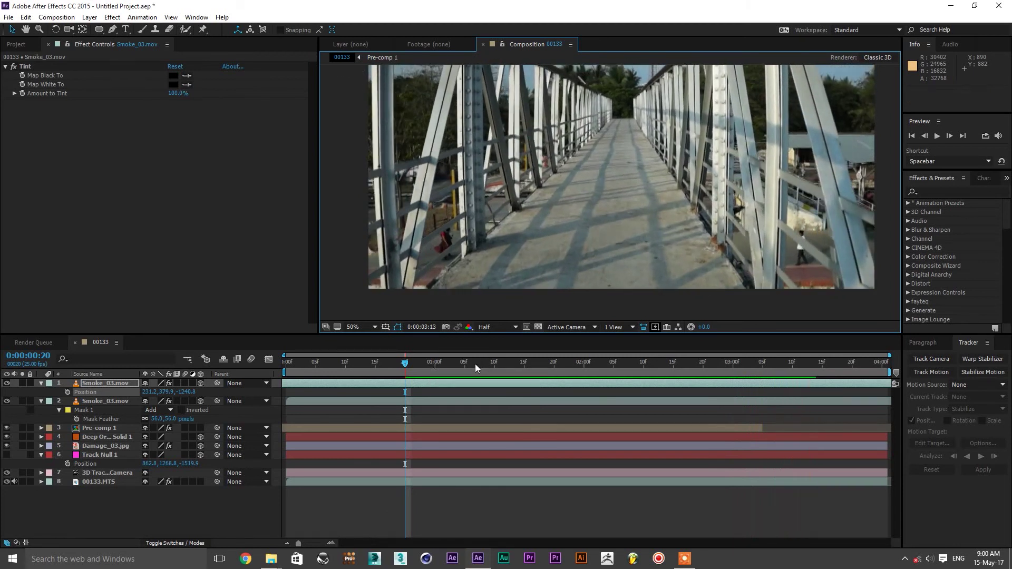
{"action": "left_click", "coordinate": [475, 363]}
{"action": "left_click_drag", "start_coordinate": [468, 363], "coordinate": [293, 364]}
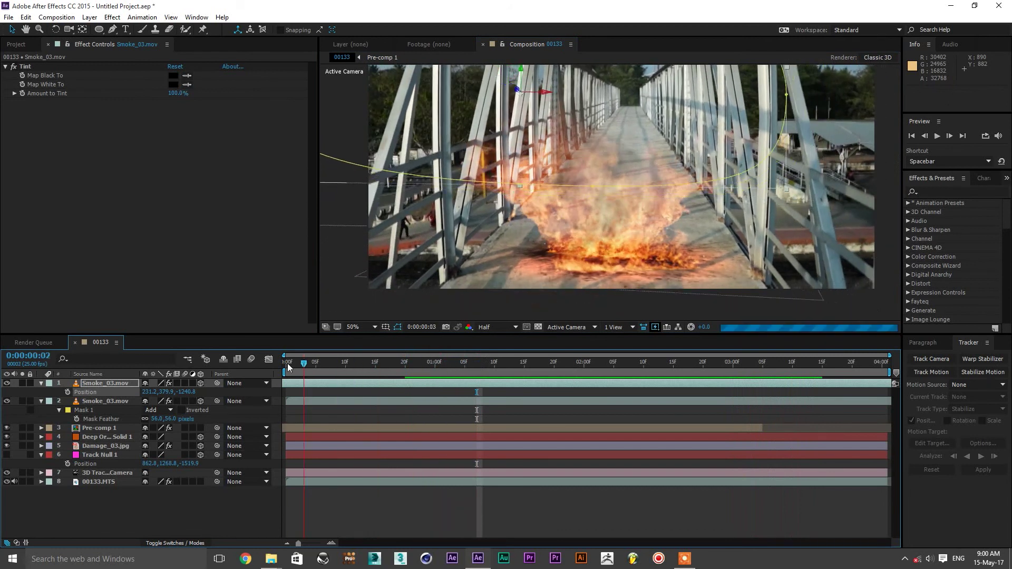
{"action": "left_click", "coordinate": [374, 369]}
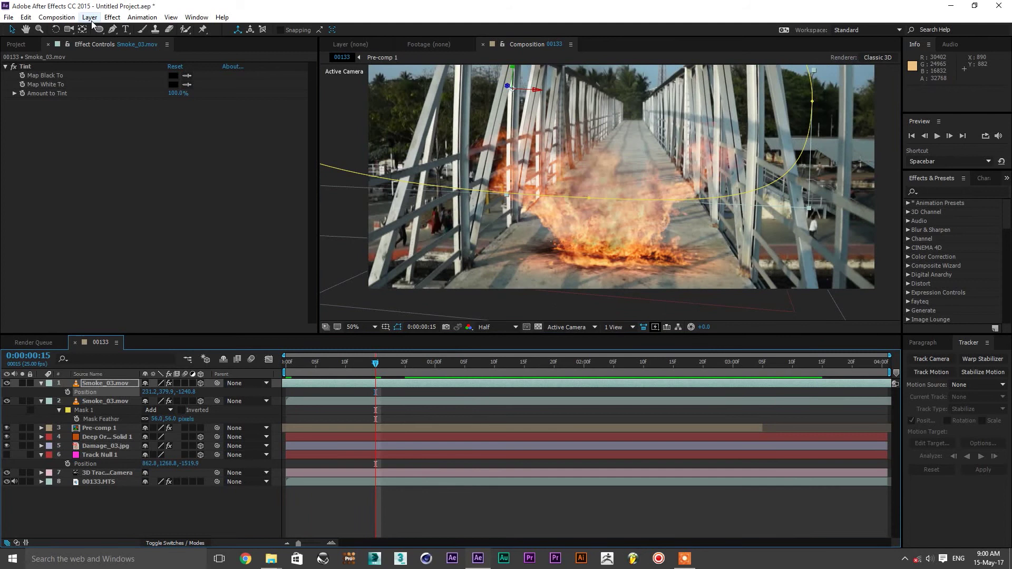
- Create a new adjustment layer at the top of comp 00133
{"action": "left_click", "coordinate": [90, 19]}
{"action": "mouse_move", "coordinate": [100, 30]}
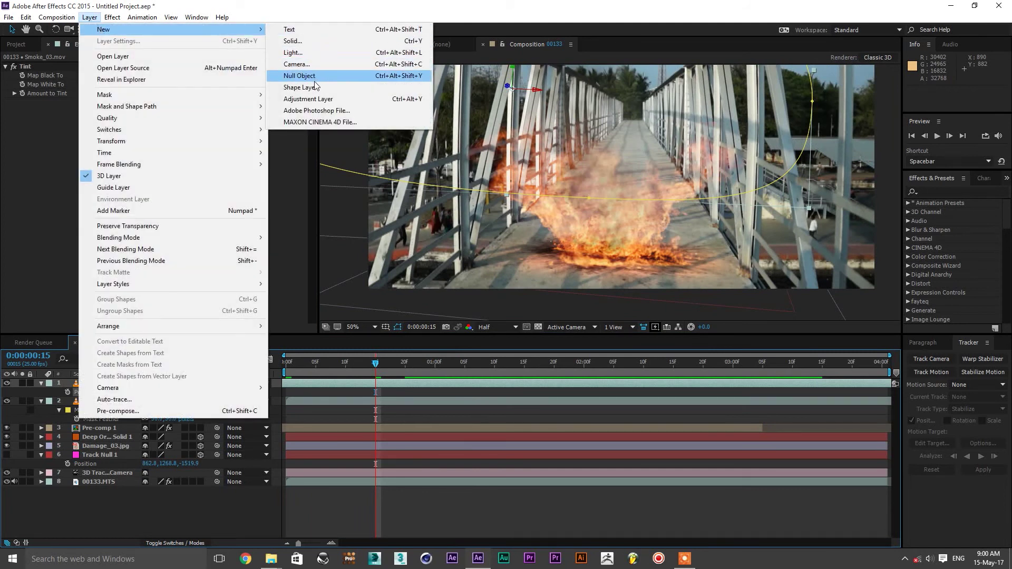
{"action": "left_click", "coordinate": [314, 100]}
- Apply ToonIt! Heat Vision to the adjustment layer, then remove it
{"action": "left_click", "coordinate": [112, 19]}
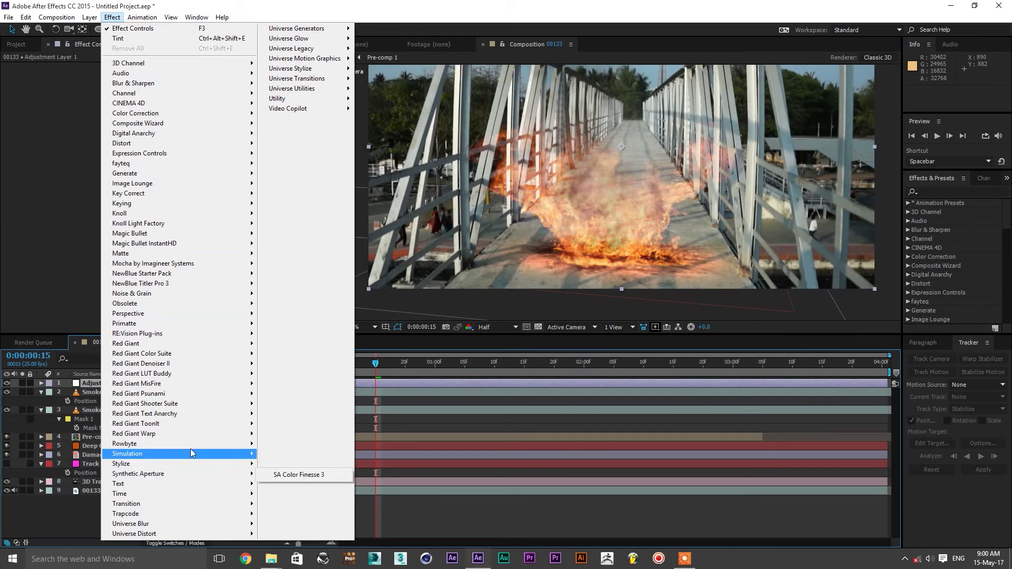
{"action": "mouse_move", "coordinate": [213, 425]}
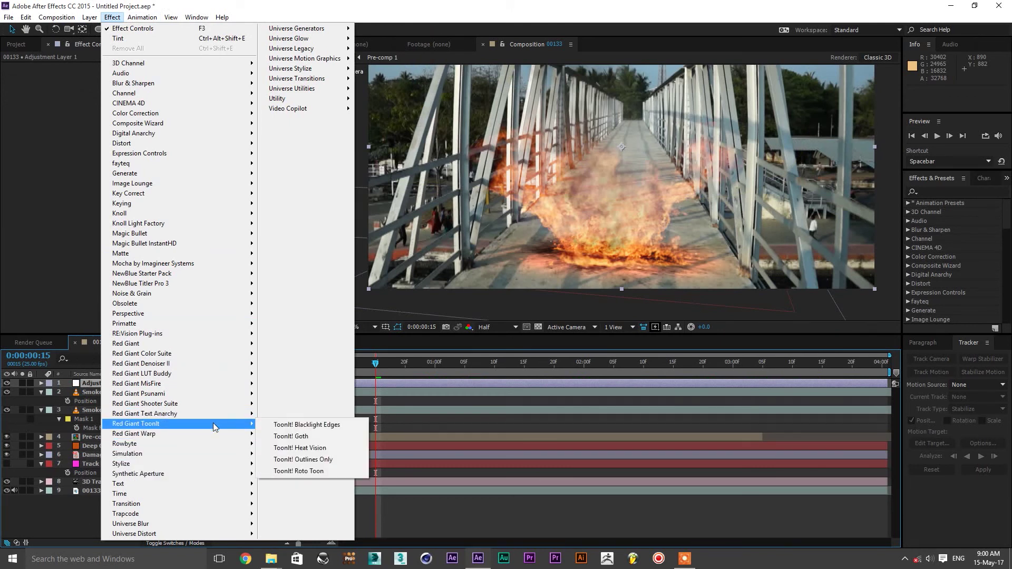
{"action": "left_click", "coordinate": [297, 447]}
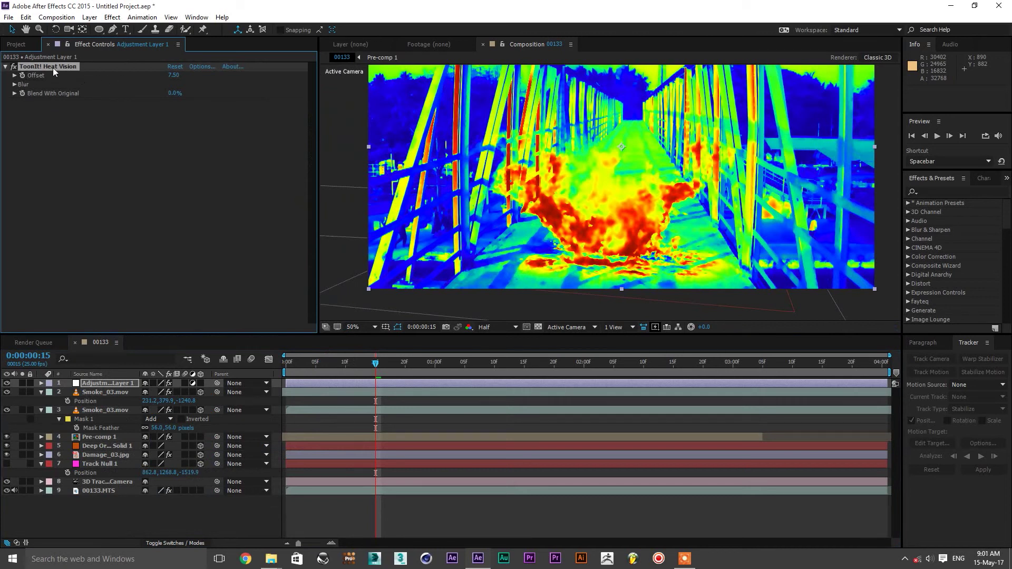
{"action": "key", "text": "Delete"}
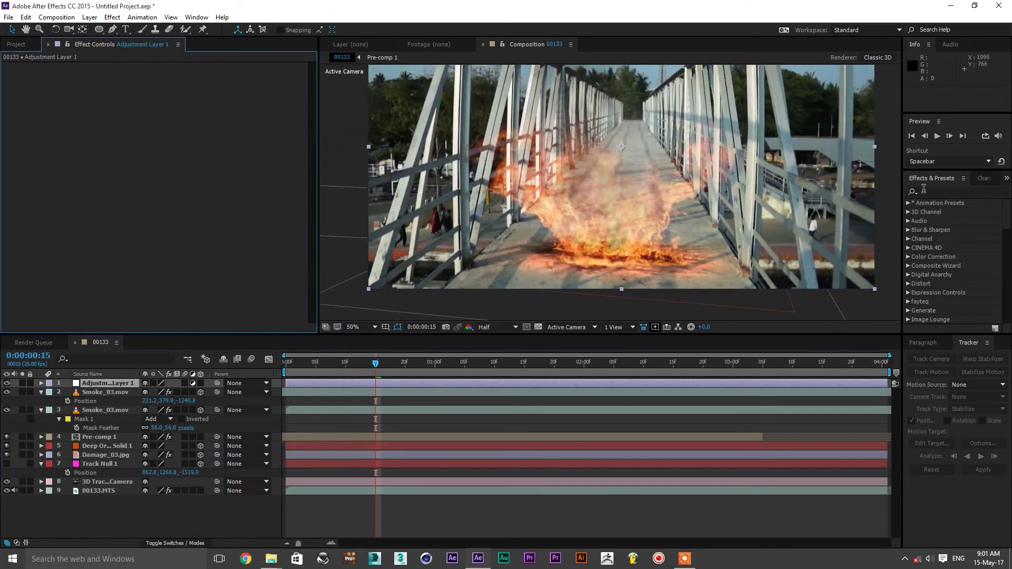
- Search effects for 'heat' and apply uni.Heatwave to Adjustment Layer 1
{"action": "left_click", "coordinate": [924, 191]}
{"action": "type", "text": "heat"}
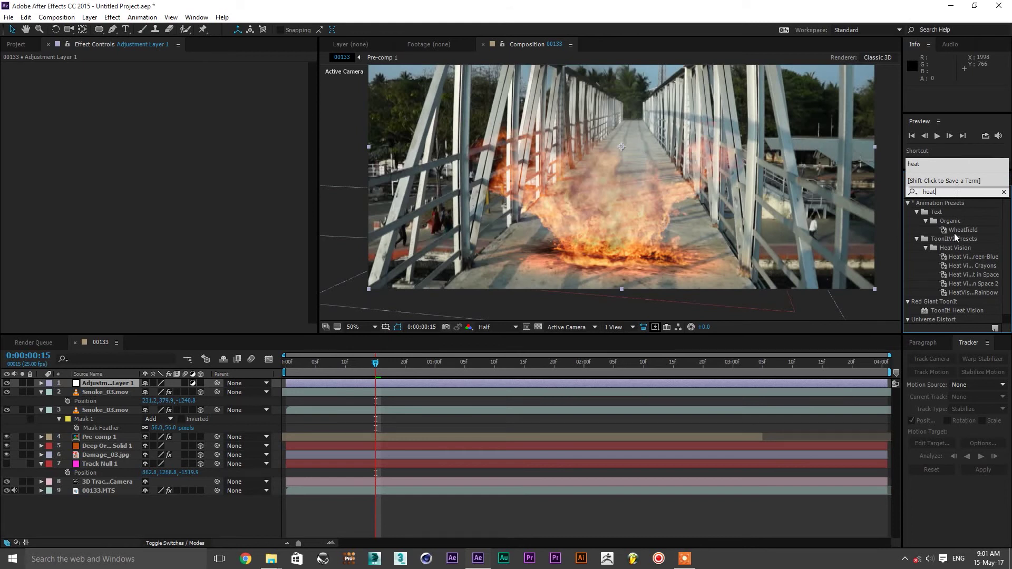
{"action": "scroll", "coordinate": [954, 233], "scroll_direction": "down", "scroll_amount": 1}
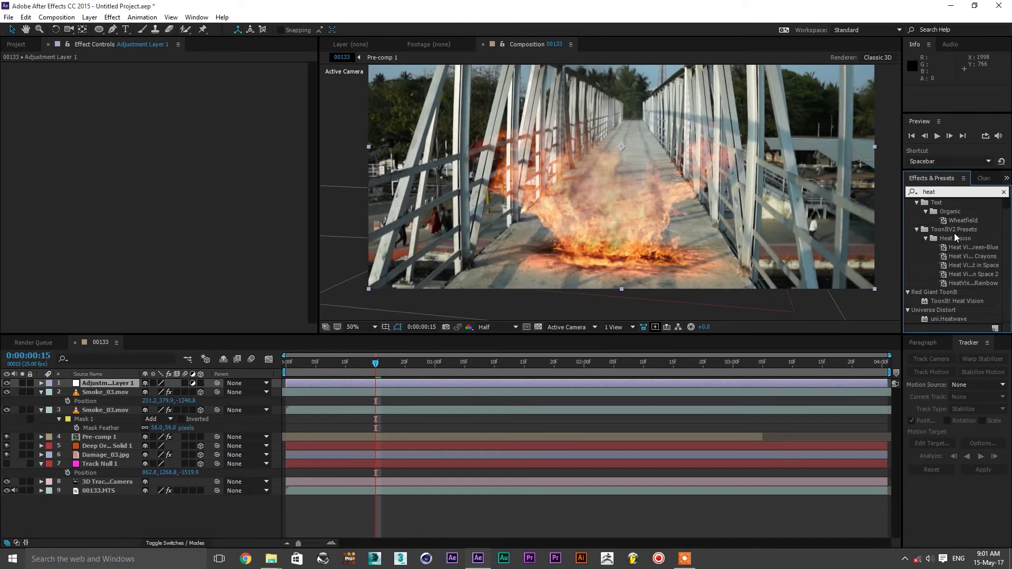
{"action": "left_click_drag", "start_coordinate": [950, 319], "coordinate": [562, 245]}
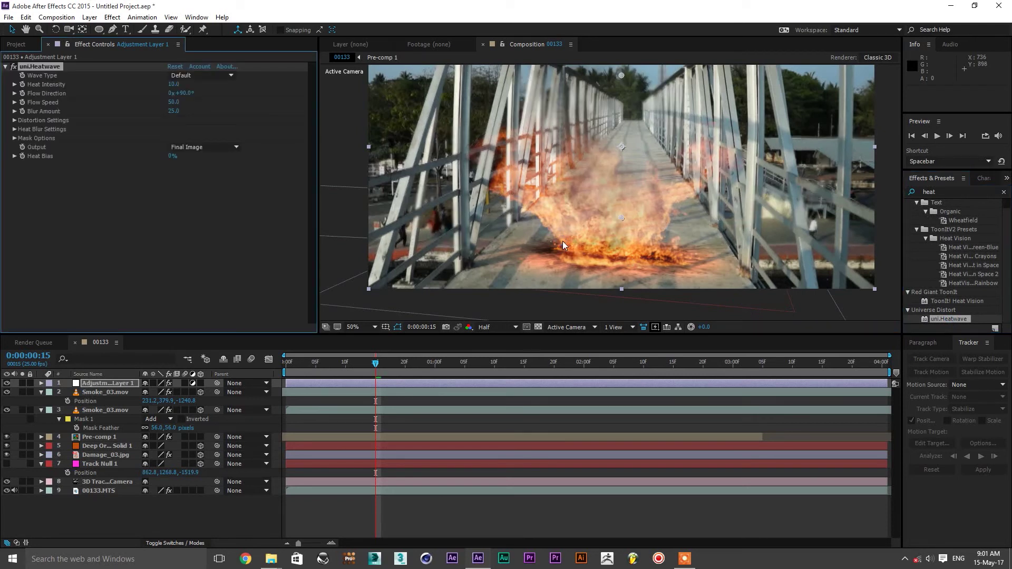
{"action": "left_click", "coordinate": [113, 384]}
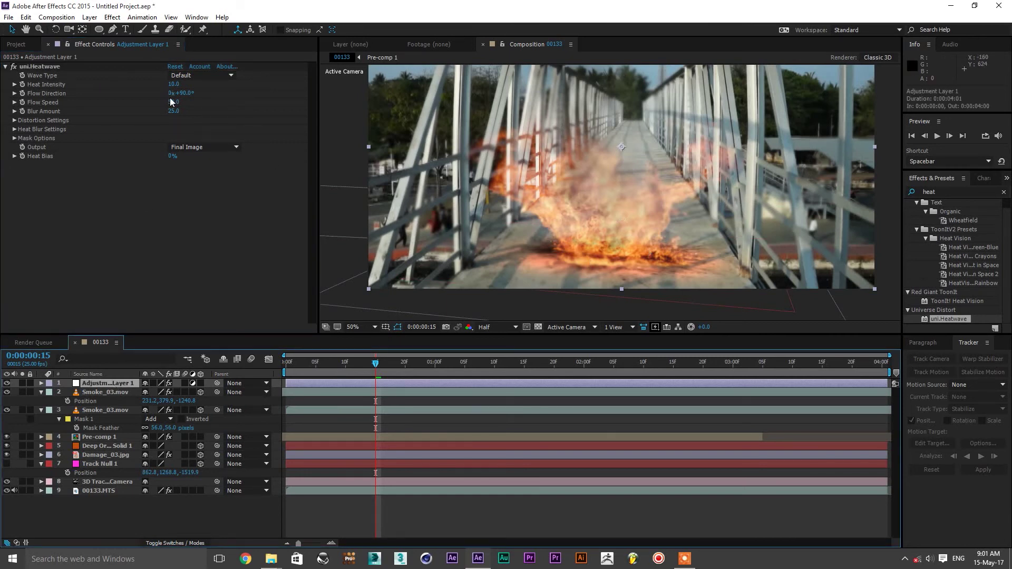
- Set the heatwave's Heat Size to 20 and Heat Intensity to 5
{"action": "left_click", "coordinate": [14, 121]}
{"action": "left_click", "coordinate": [173, 130]}
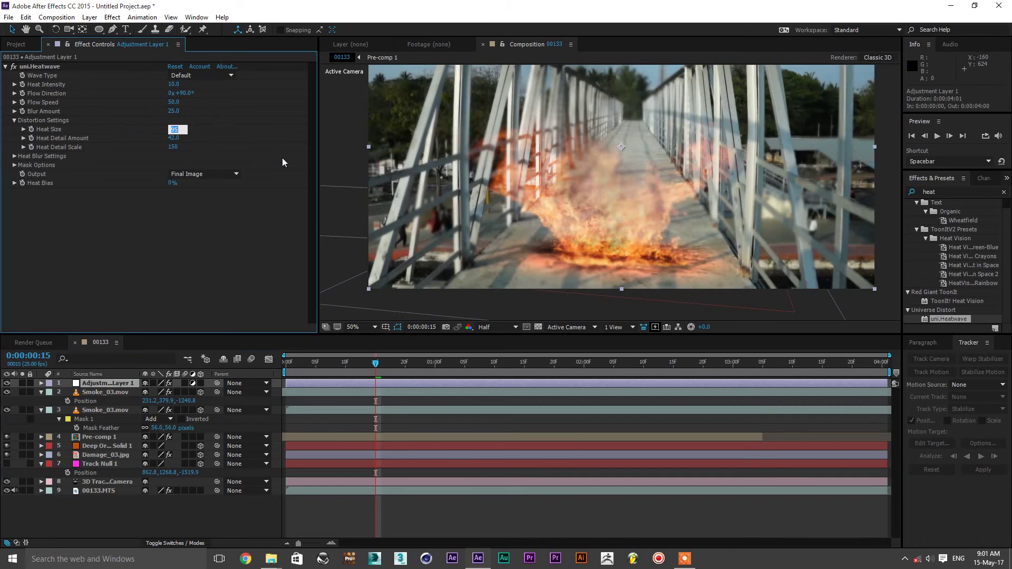
{"action": "type", "text": "20"}
{"action": "key", "text": "Return"}
{"action": "left_click", "coordinate": [174, 84]}
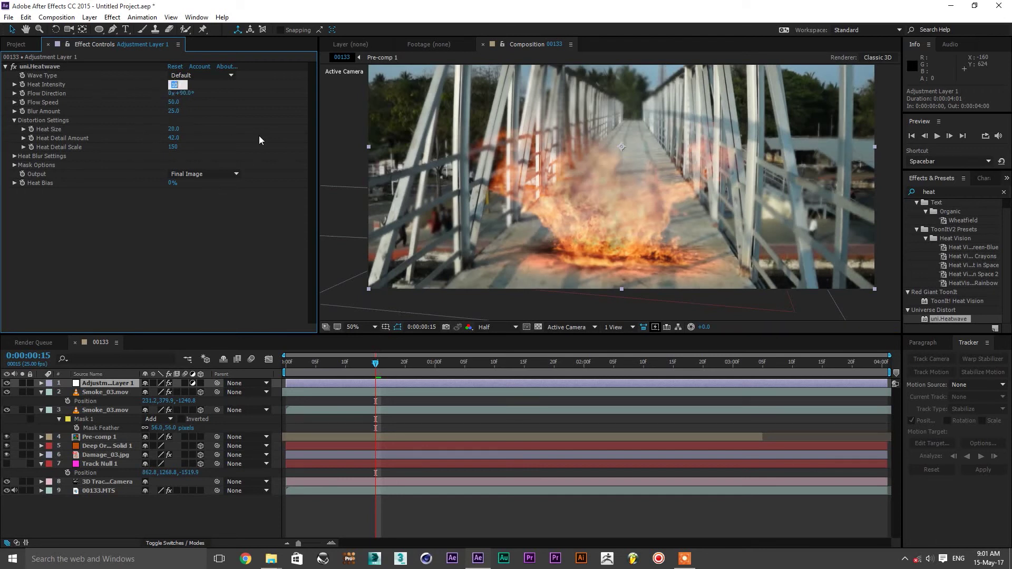
{"action": "type", "text": "5"}
{"action": "key", "text": "Return"}
- Lower Heat Detail Scale, Blur Size to 21.0, and Blur Detail Scale
{"action": "left_click_drag", "start_coordinate": [172, 152], "coordinate": [135, 150]}
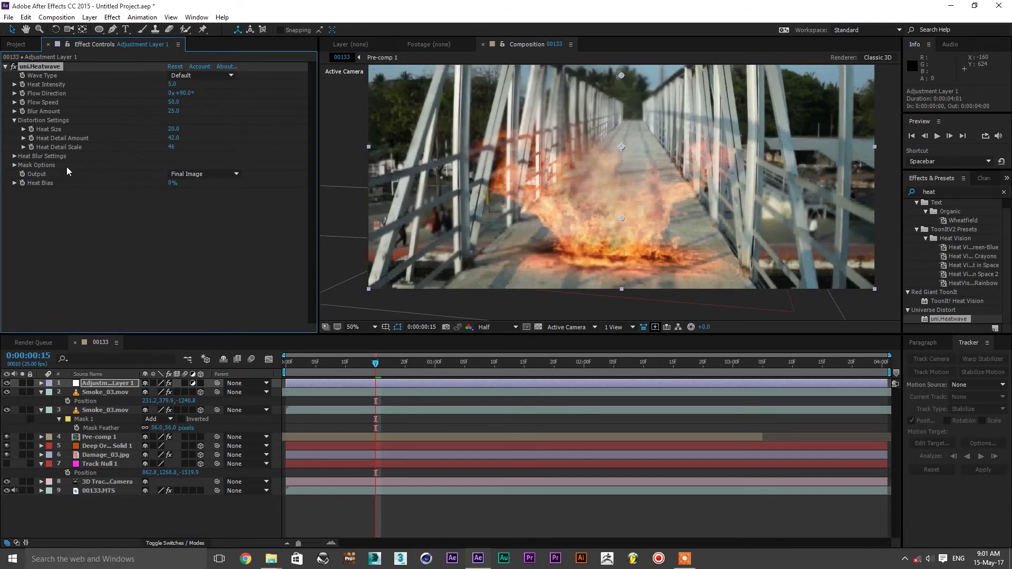
{"action": "left_click", "coordinate": [15, 157]}
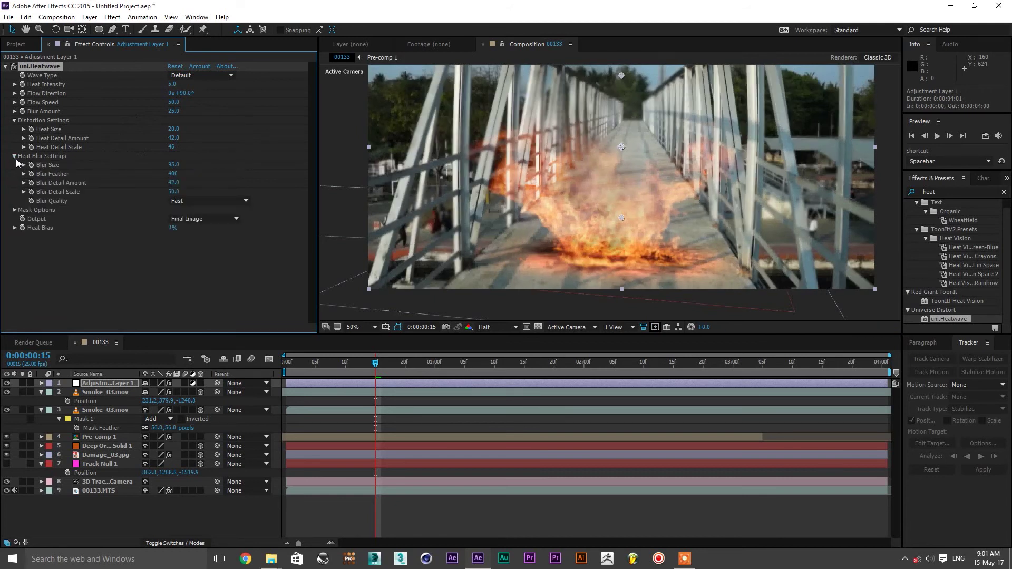
{"action": "left_click_drag", "start_coordinate": [174, 165], "coordinate": [136, 170]}
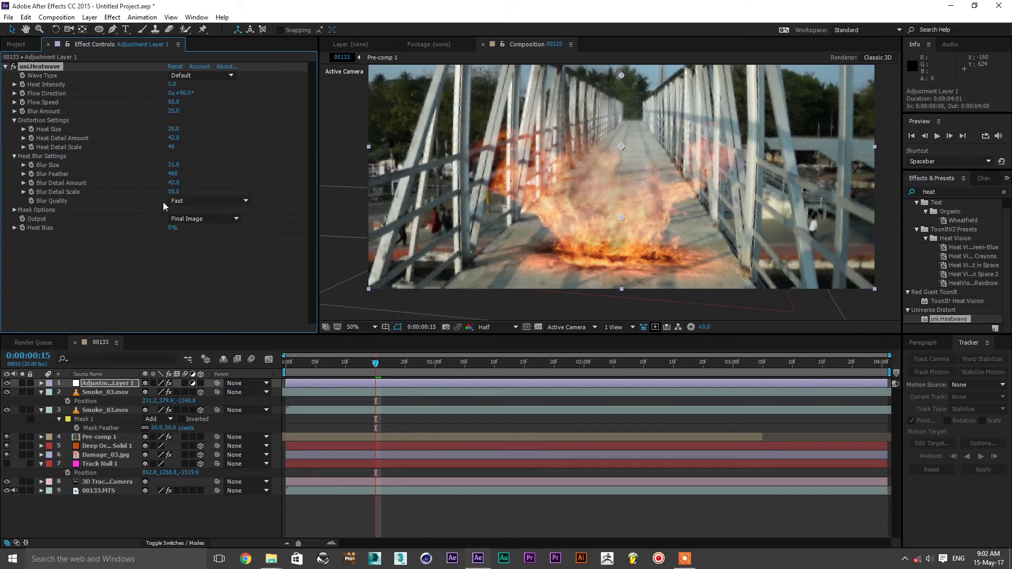
{"action": "left_click_drag", "start_coordinate": [172, 191], "coordinate": [165, 192]}
- Add an ellipse mask to the adjustment layer, make it 3D, and raise it above the fire
{"action": "double_click", "coordinate": [99, 30]}
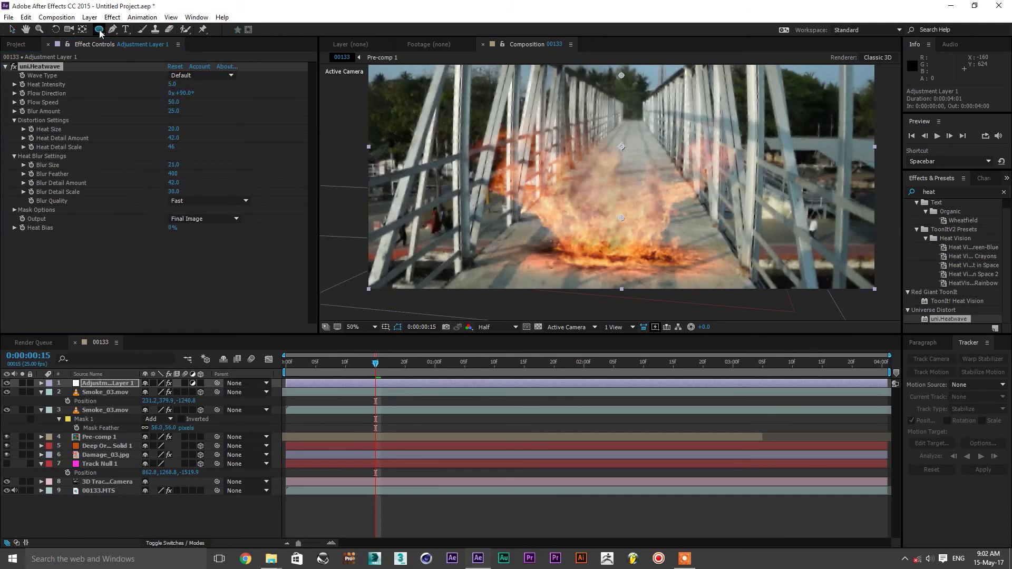
{"action": "left_click", "coordinate": [199, 383]}
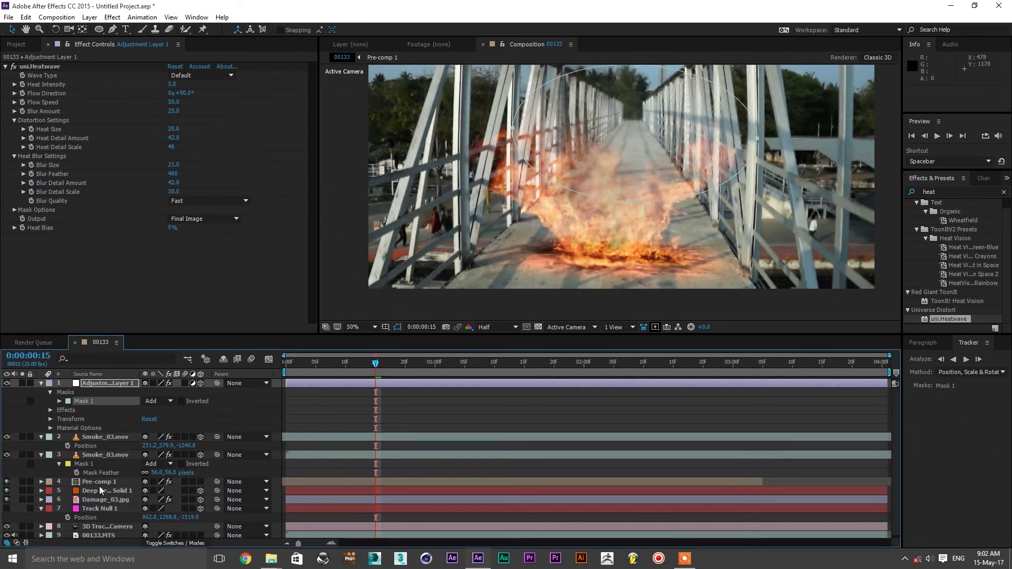
{"action": "left_click", "coordinate": [106, 508]}
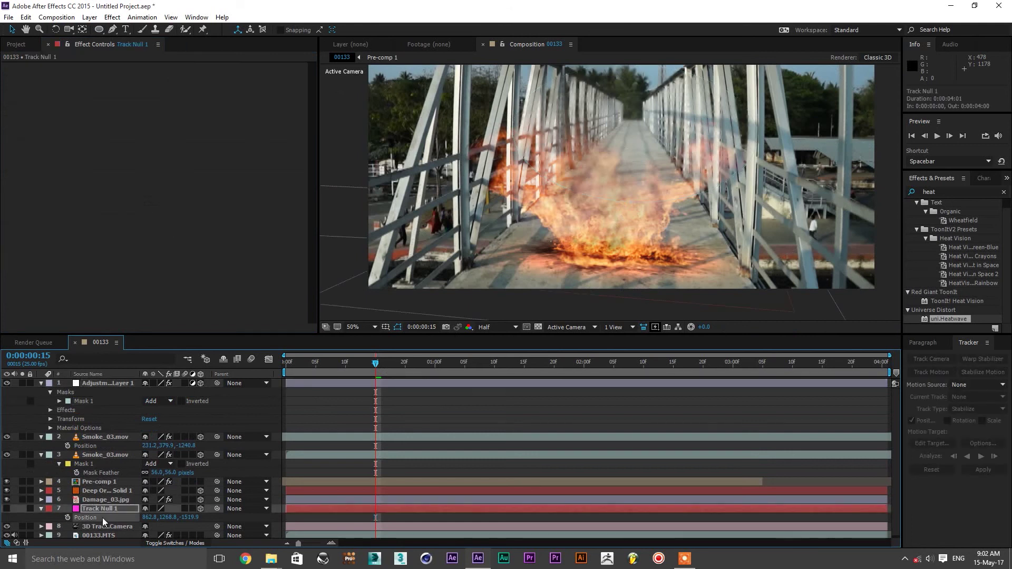
{"action": "left_click", "coordinate": [91, 384]}
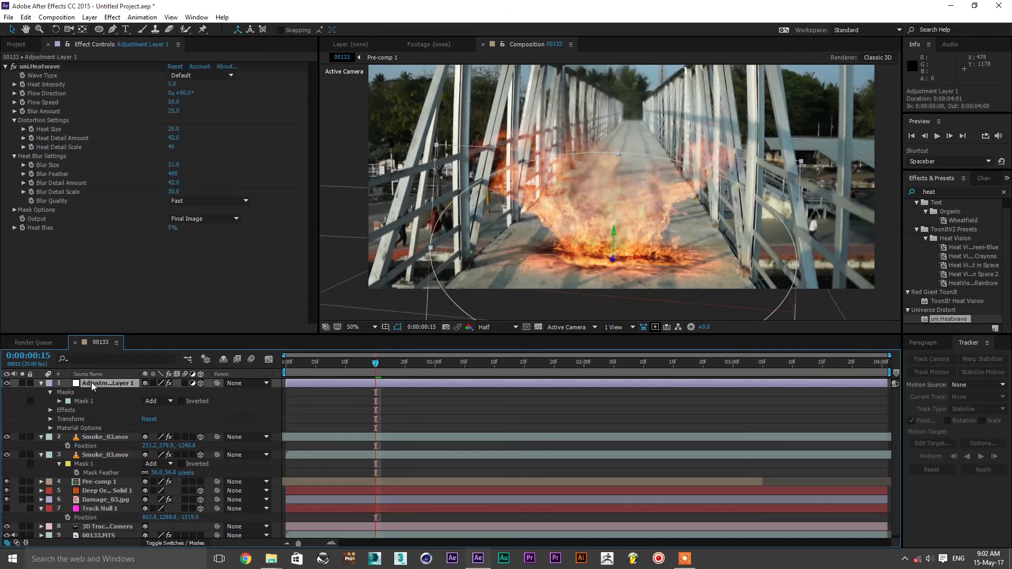
{"action": "left_click_drag", "start_coordinate": [636, 255], "coordinate": [631, 109]}
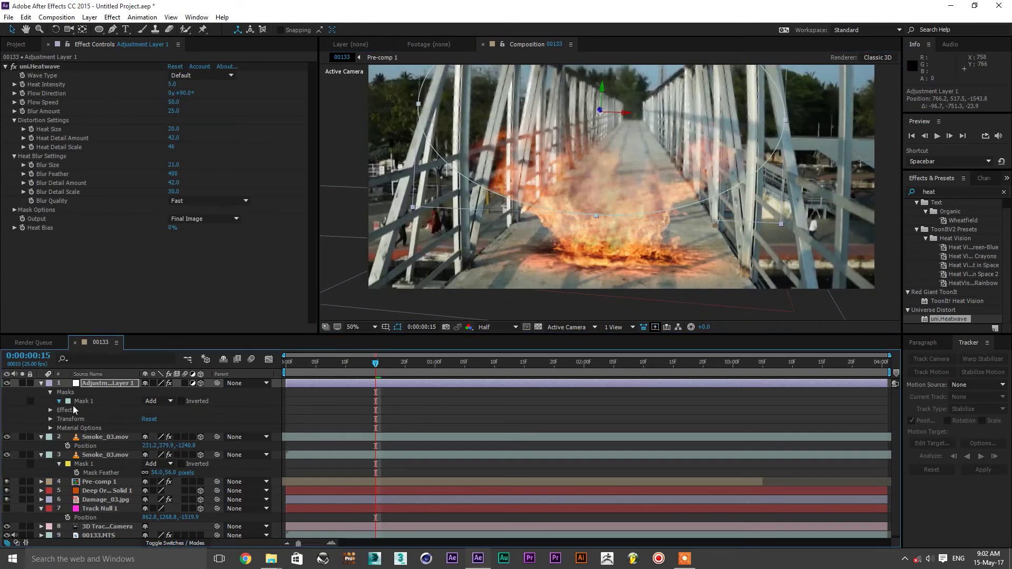
- Feather Mask 1 to 83 pixels and reshape its lower edge over the fire
{"action": "left_click", "coordinate": [60, 401]}
{"action": "left_click_drag", "start_coordinate": [154, 419], "coordinate": [200, 421]}
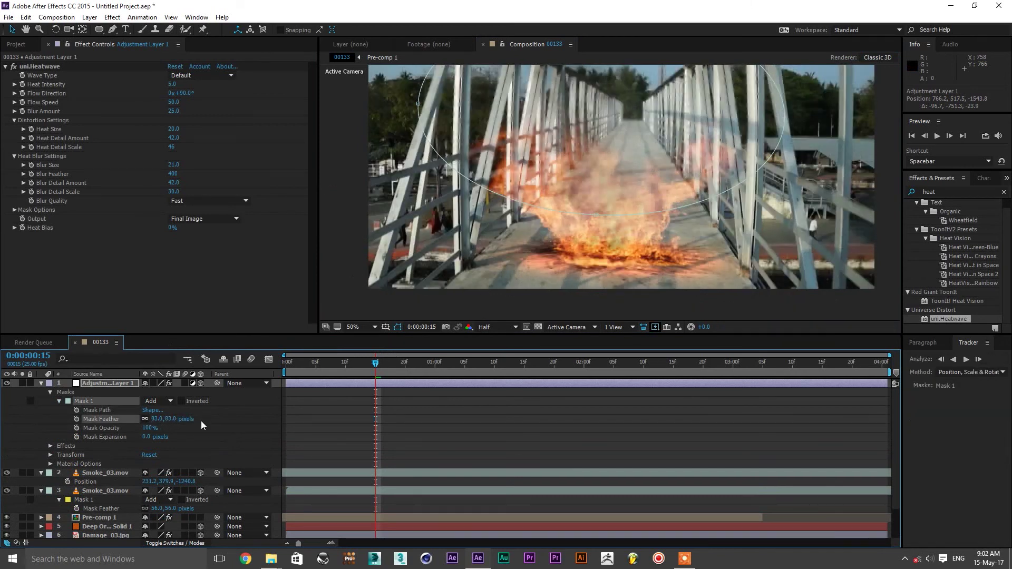
{"action": "left_click_drag", "start_coordinate": [597, 216], "coordinate": [619, 161]}
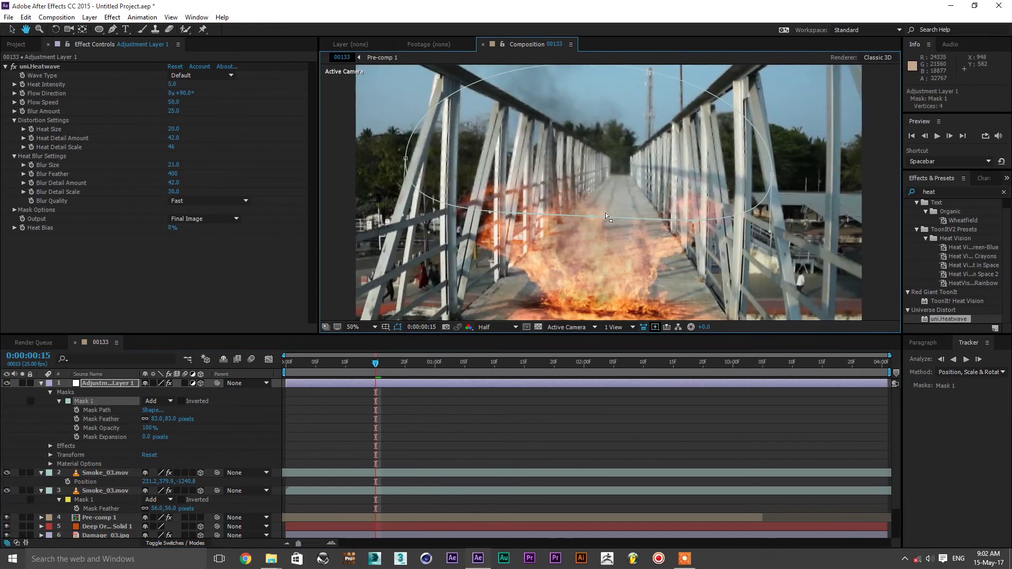
{"action": "left_click_drag", "start_coordinate": [618, 157], "coordinate": [586, 225]}
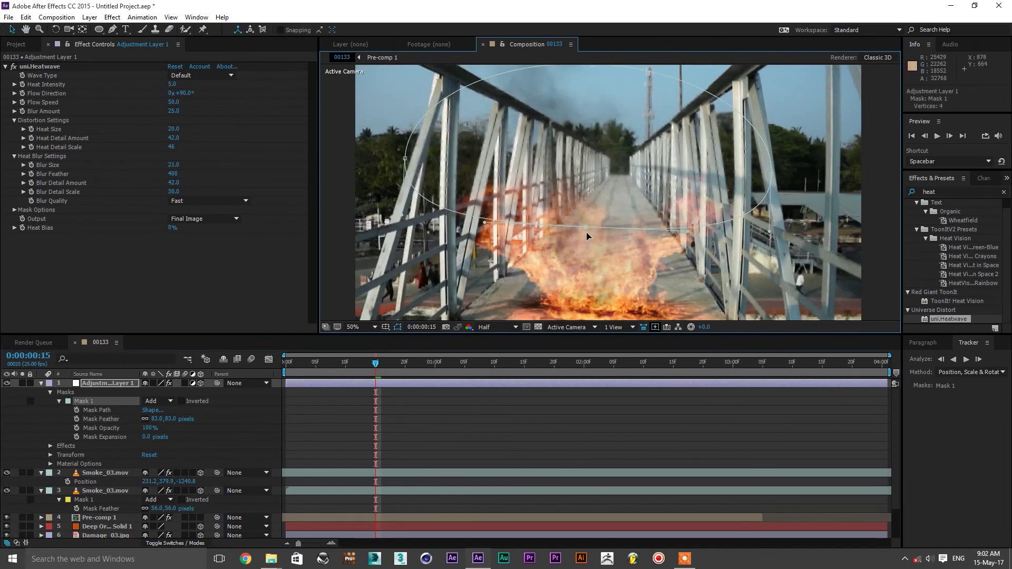
{"action": "left_click", "coordinate": [587, 430]}
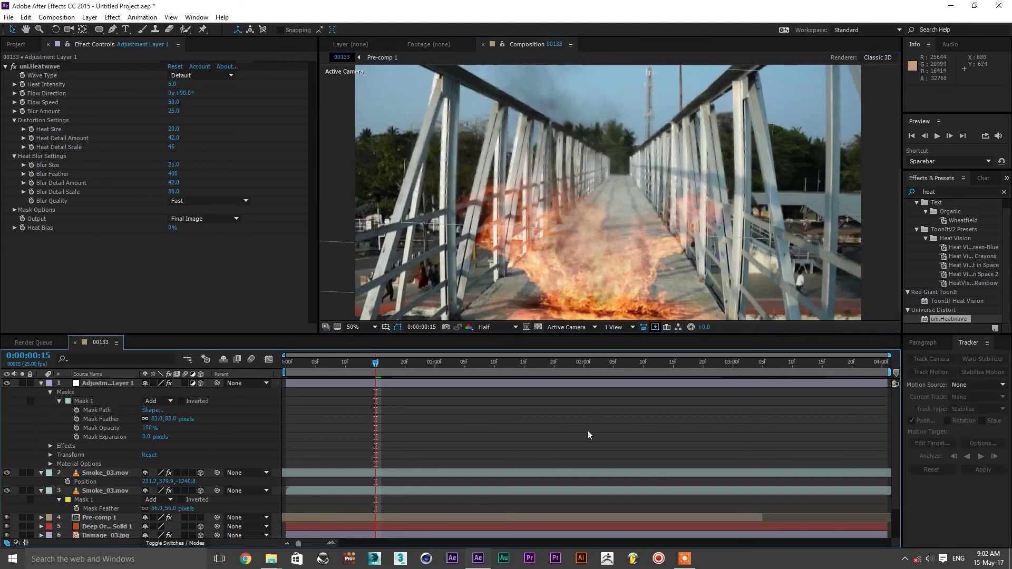
{"action": "key", "text": "space"}
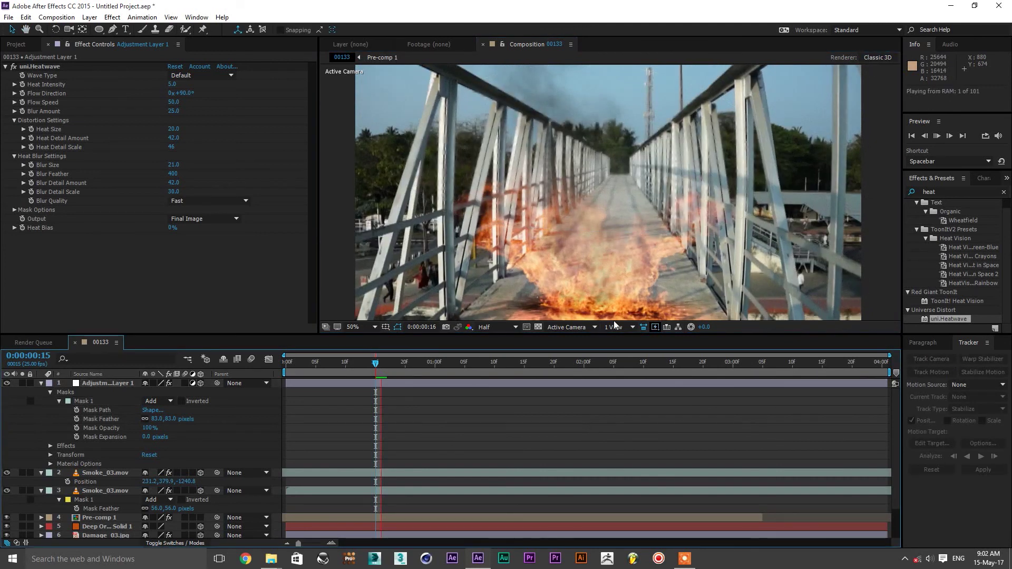